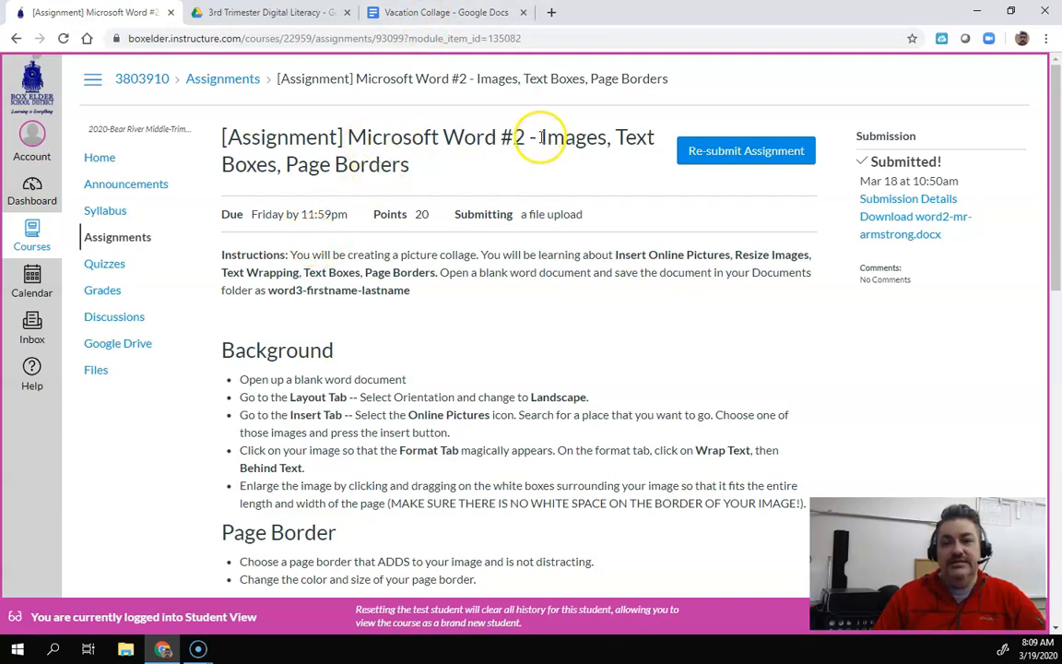
Check the assignment title, and view the Vacation Collage example document with its zoom set to 75%
left_click_drag(541, 137, 601, 139)
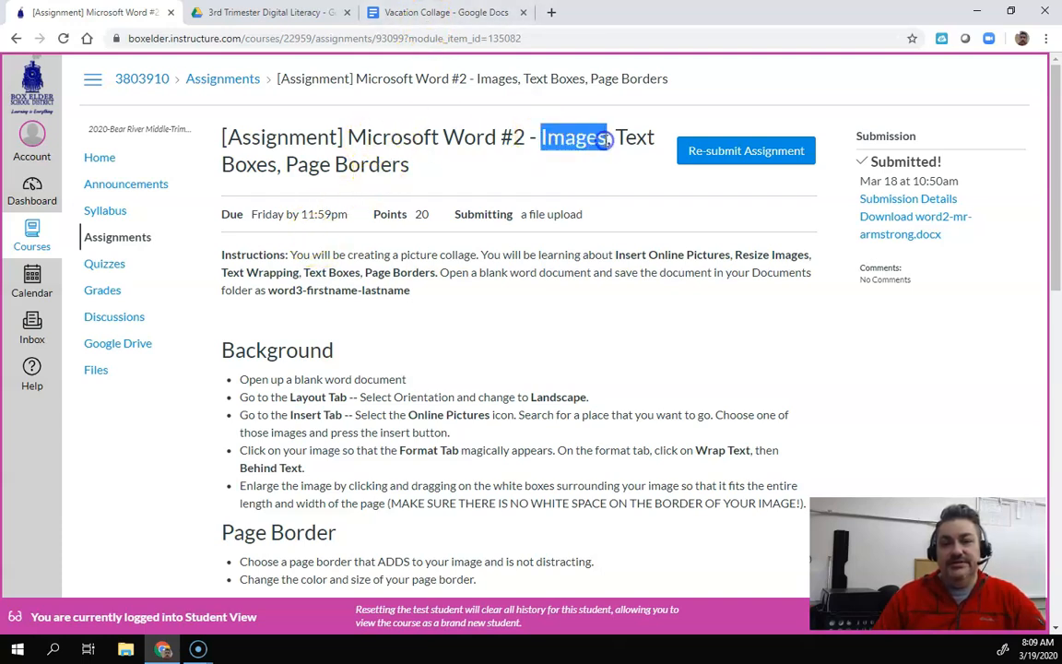
left_click(560, 158)
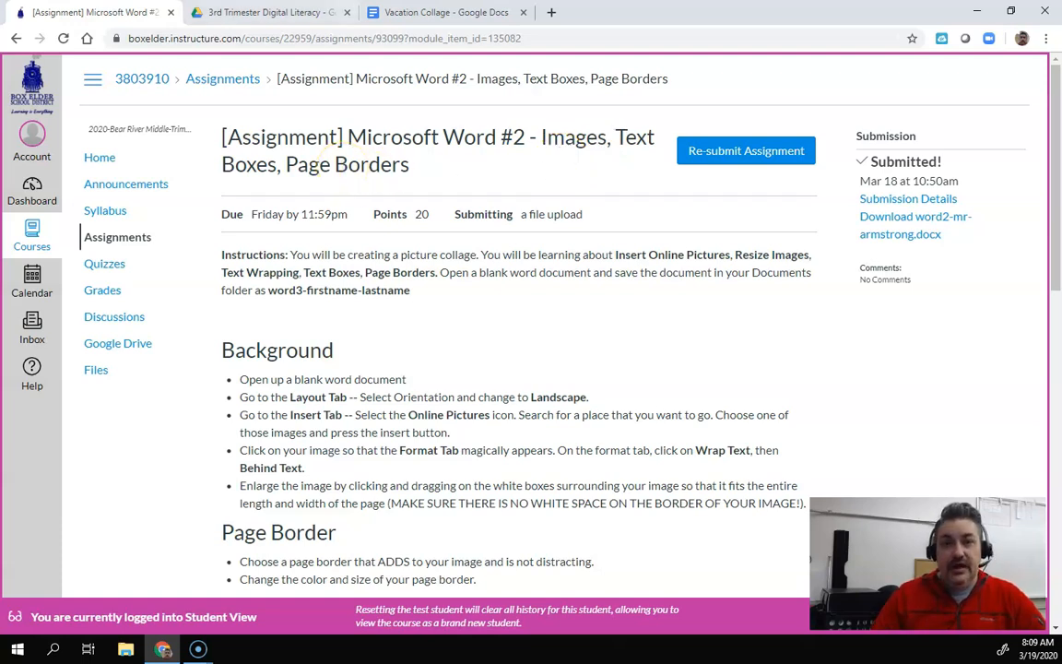
left_click(436, 12)
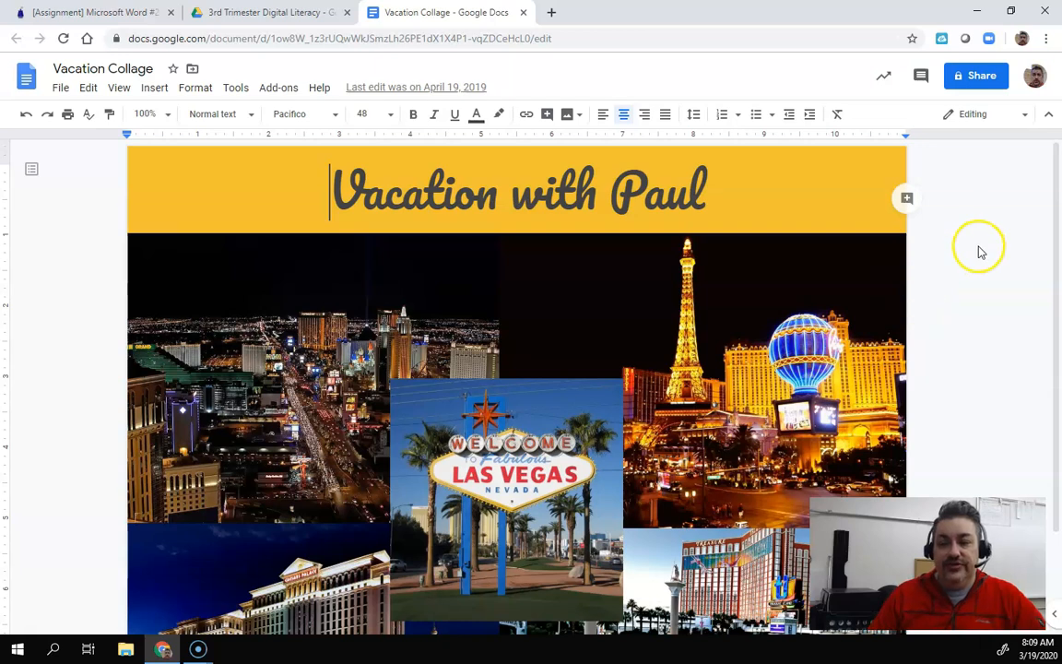
scroll(980, 251, "down", 2)
scroll(979, 251, "up", 2)
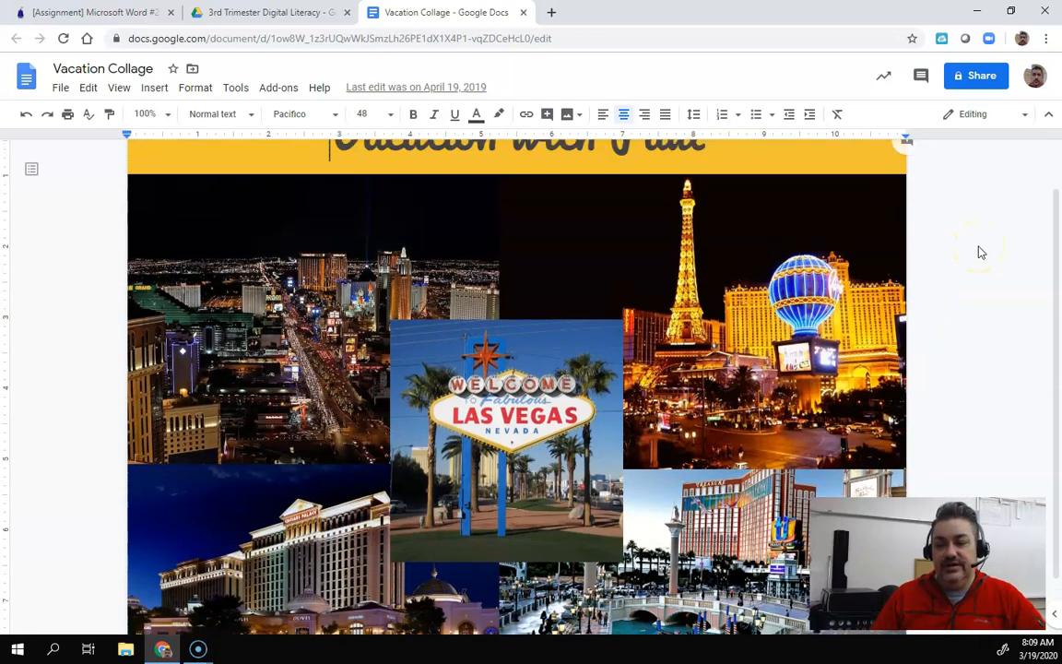
left_click(159, 114)
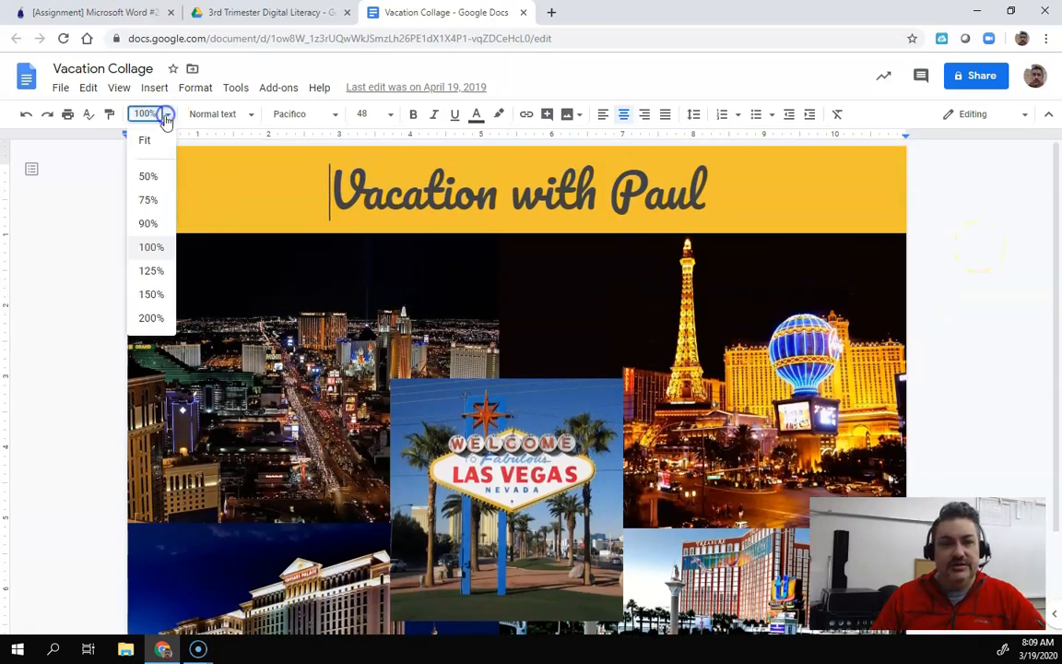
left_click(148, 141)
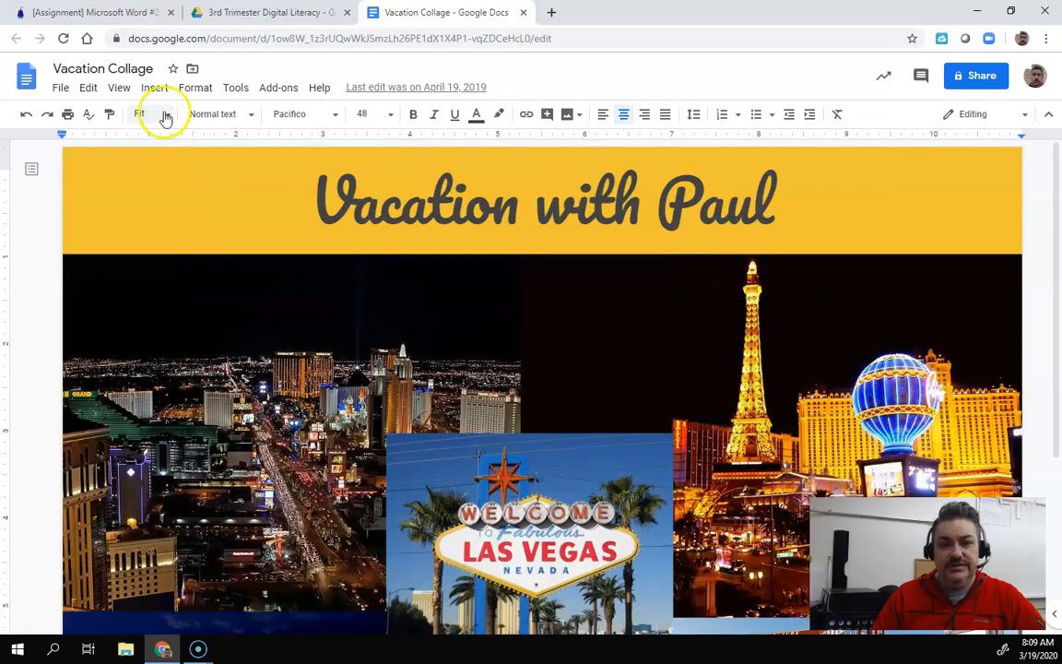
left_click(165, 115)
left_click(147, 200)
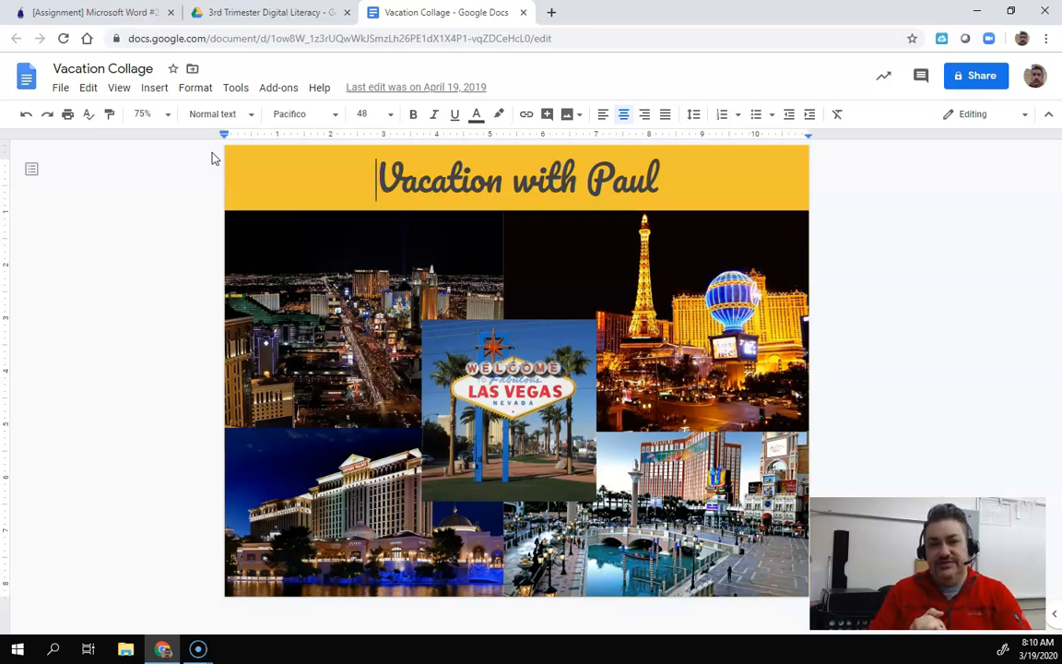
Review the Microsoft Word #2 assignment instructions, from the skills to be learned through the Background, Page Border and Text Box sections
left_click(89, 13)
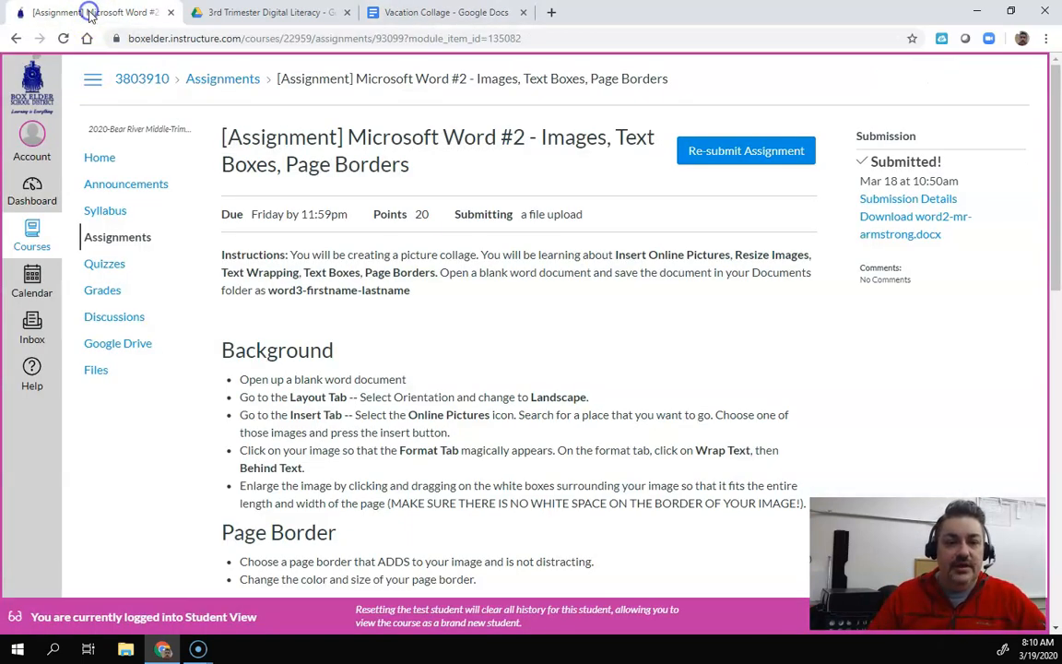
scroll(396, 295, "down", 1)
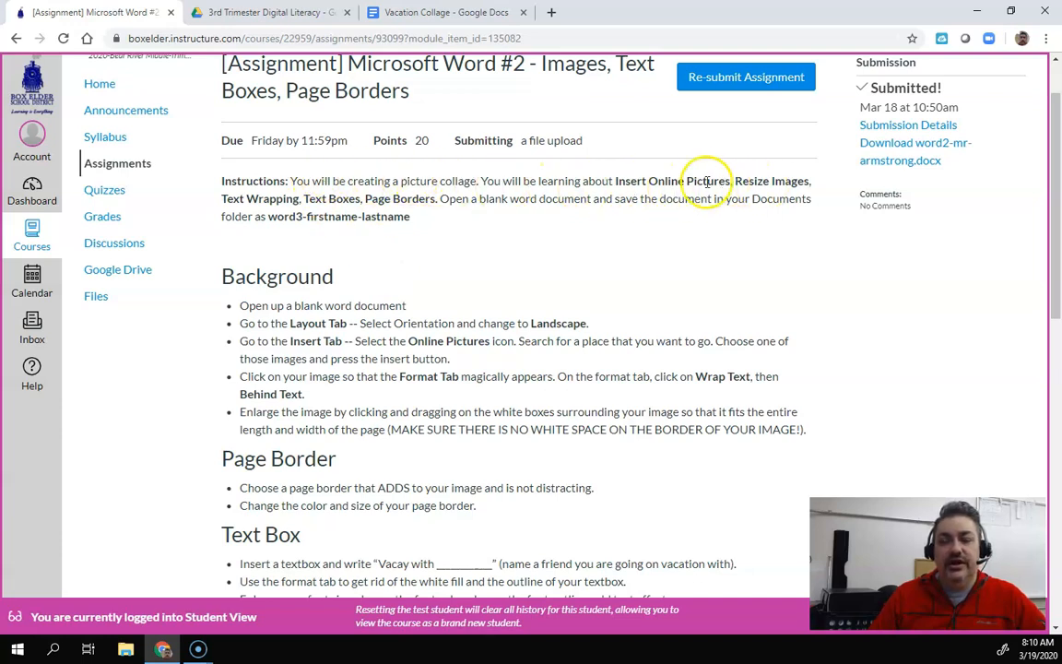
left_click_drag(613, 185, 430, 199)
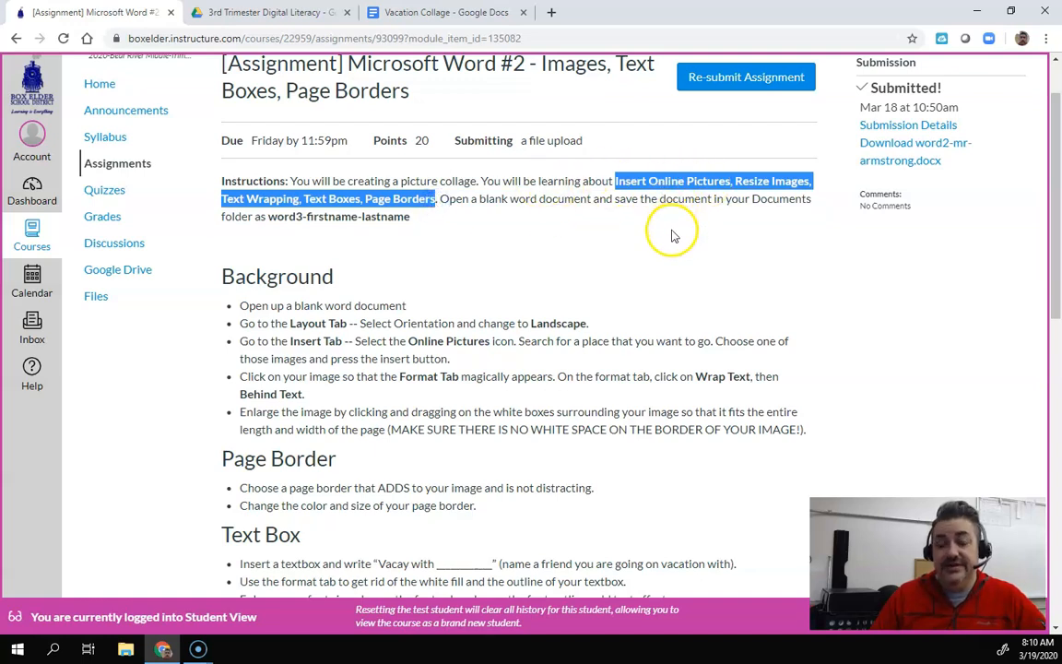
left_click(627, 270)
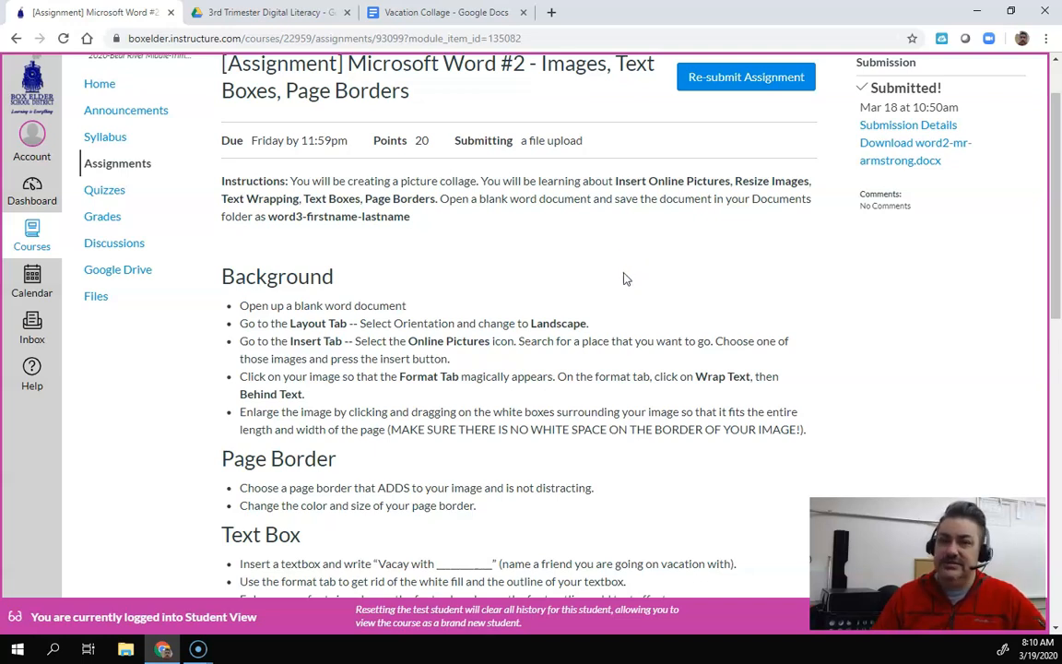
scroll(602, 315, "down", 3)
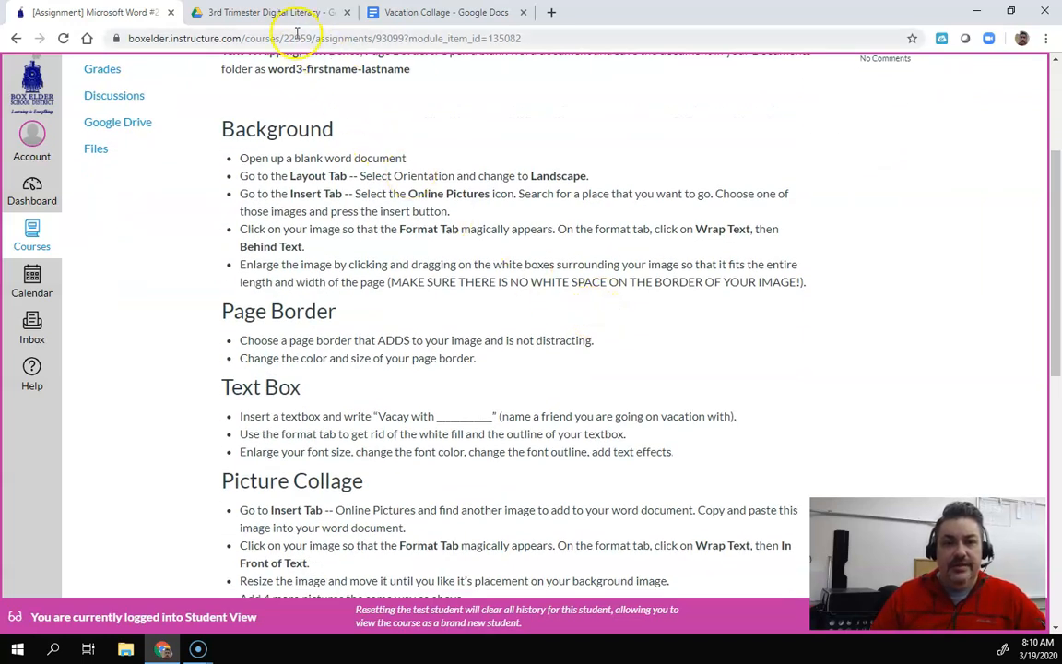
Switch to Google Drive and create a blank Google Docs document in the 3rd Trimester Digital Literacy folder
left_click(265, 11)
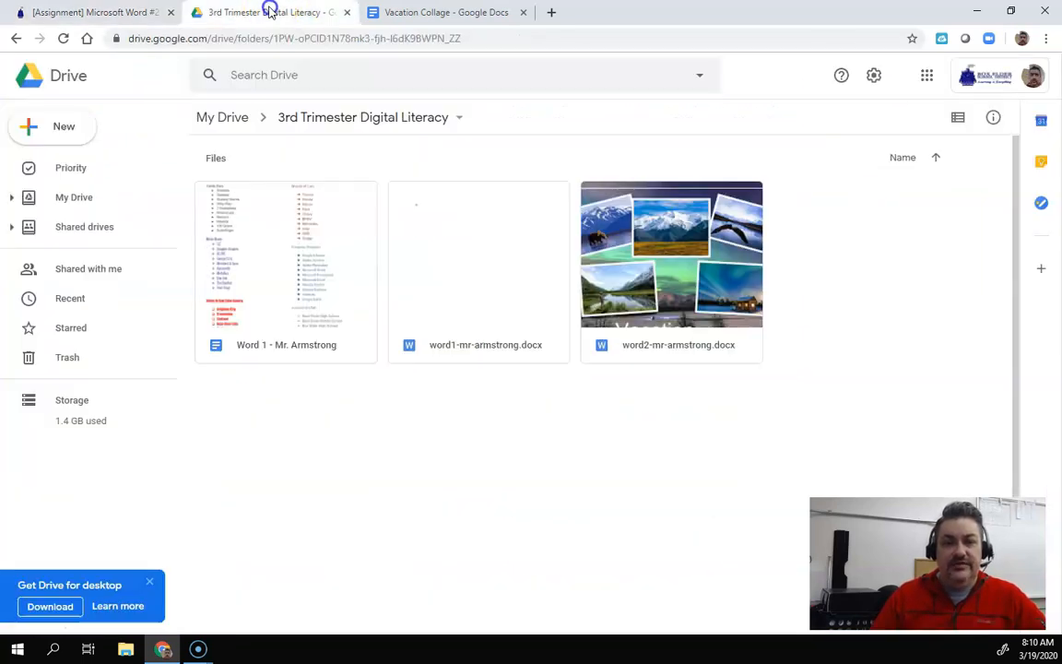
left_click(514, 136)
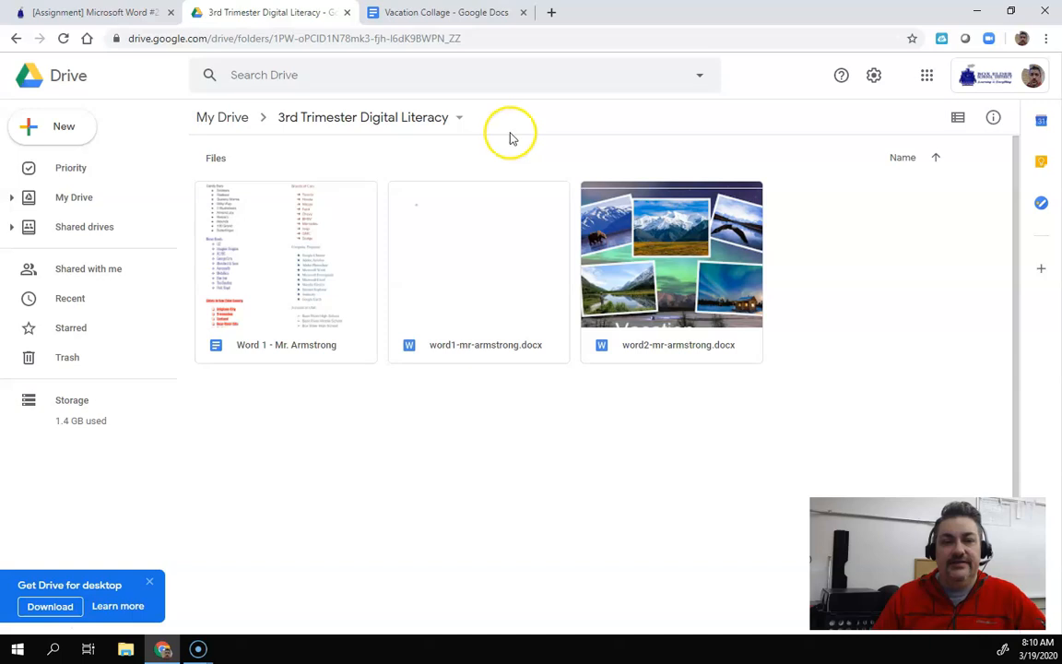
left_click(472, 130)
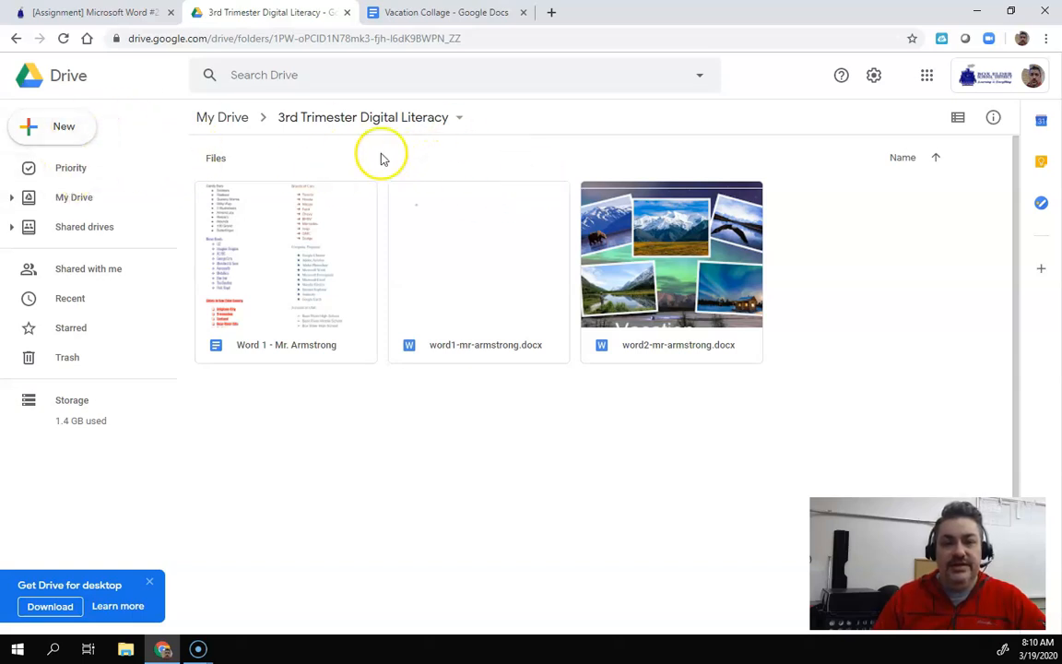
left_click(66, 121)
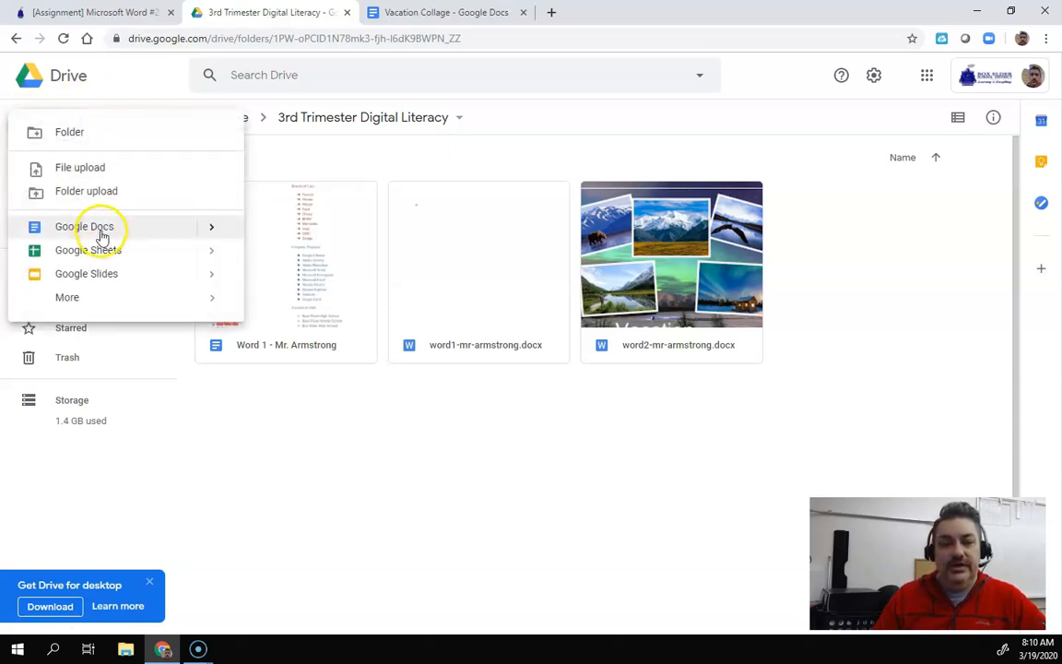
left_click(97, 232)
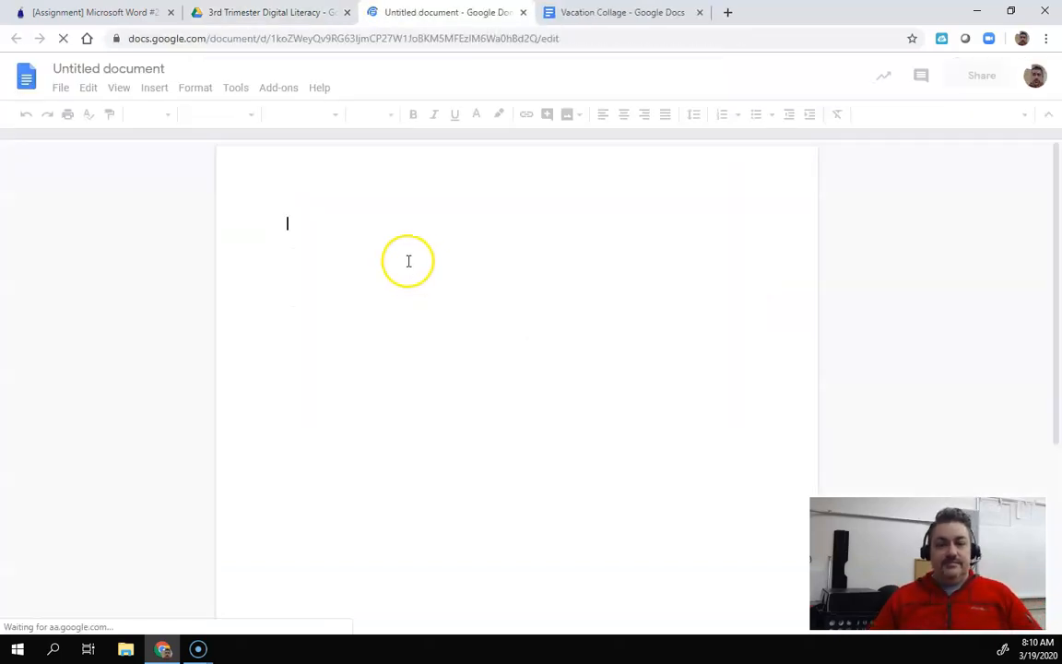
Rename the untitled document as Word2 followed by the student's first and last name, separated by hyphens
left_click(148, 70)
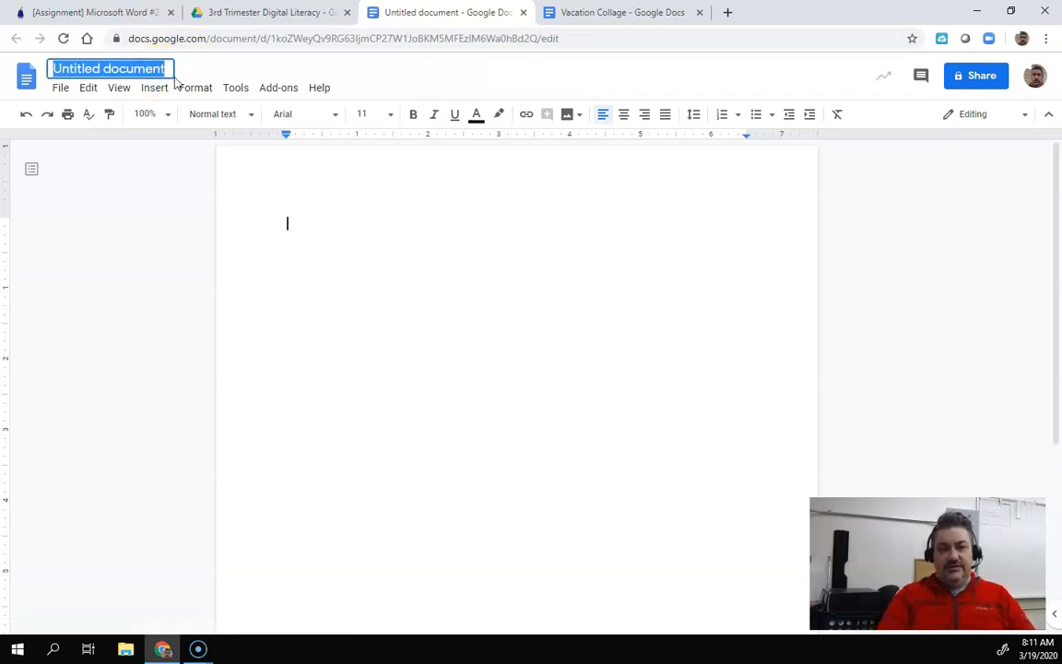
type("Word2-curtis-armstrong")
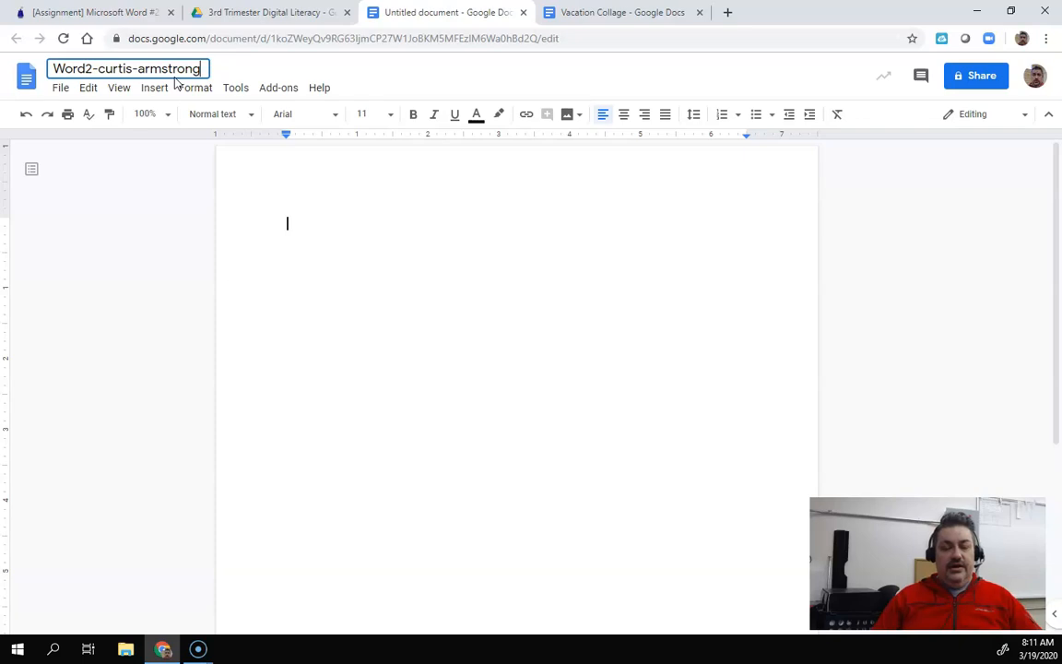
left_click(306, 233)
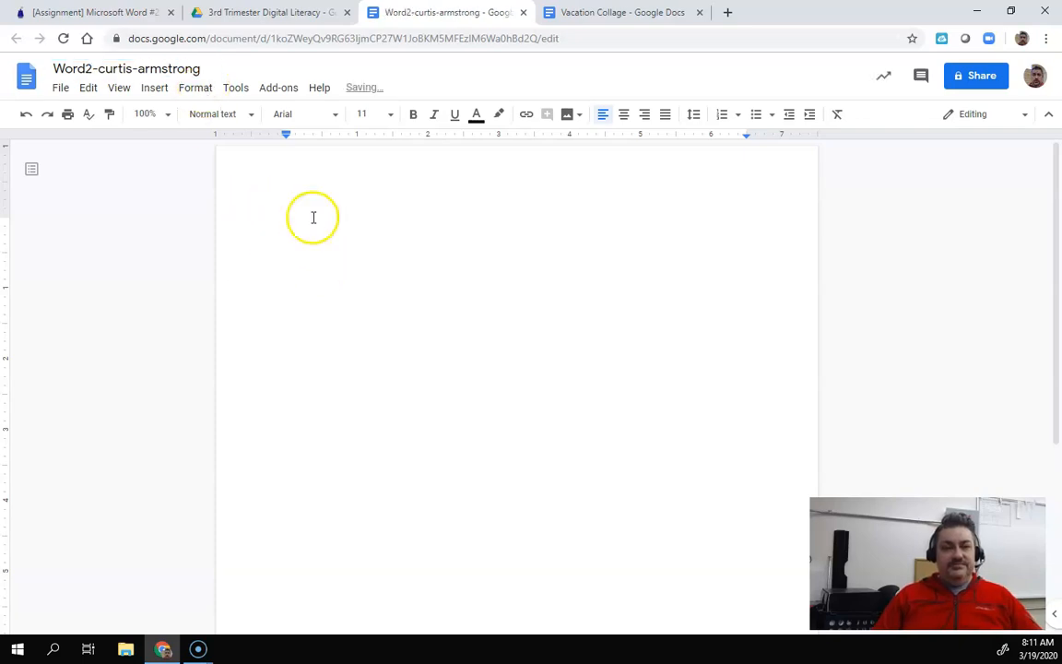
Compare with the Vacation Collage example, and set the new document's page orientation to Landscape
left_click(587, 15)
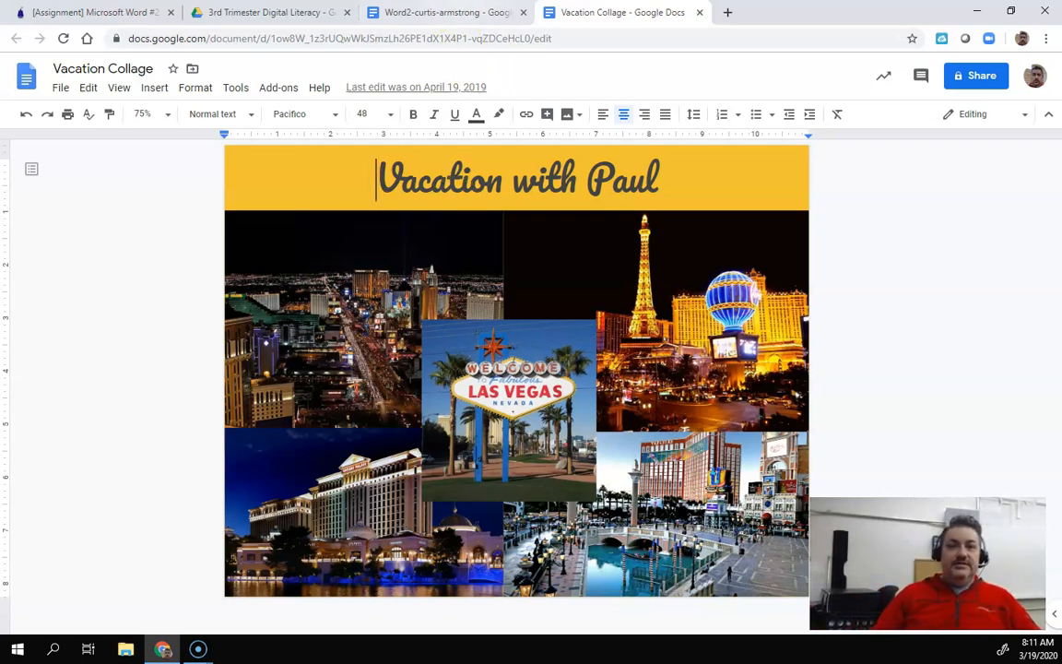
left_click(444, 12)
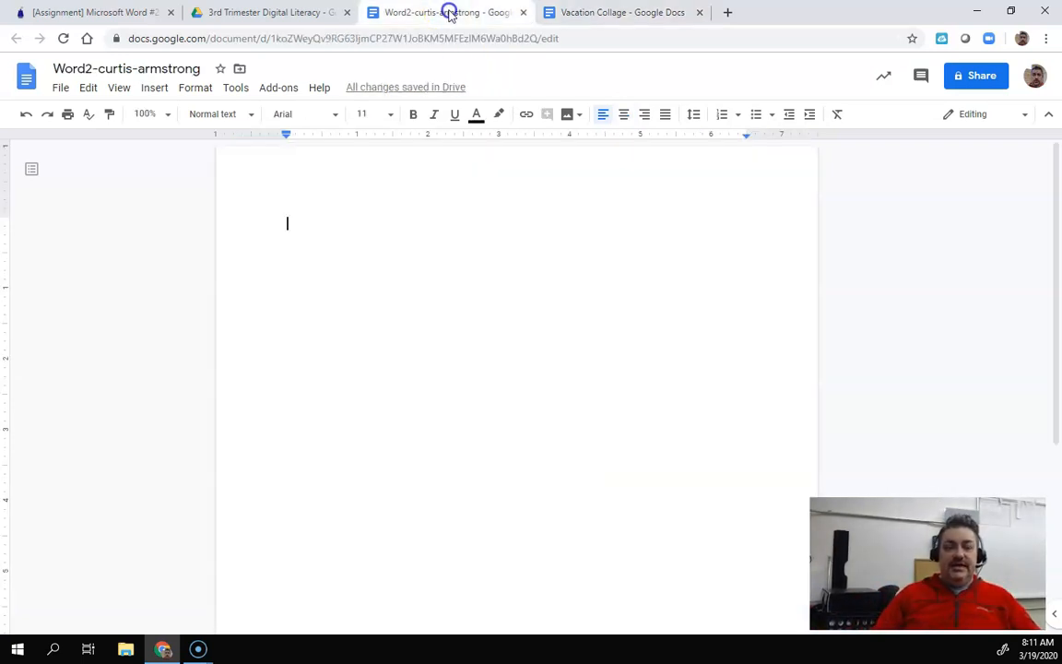
left_click(193, 93)
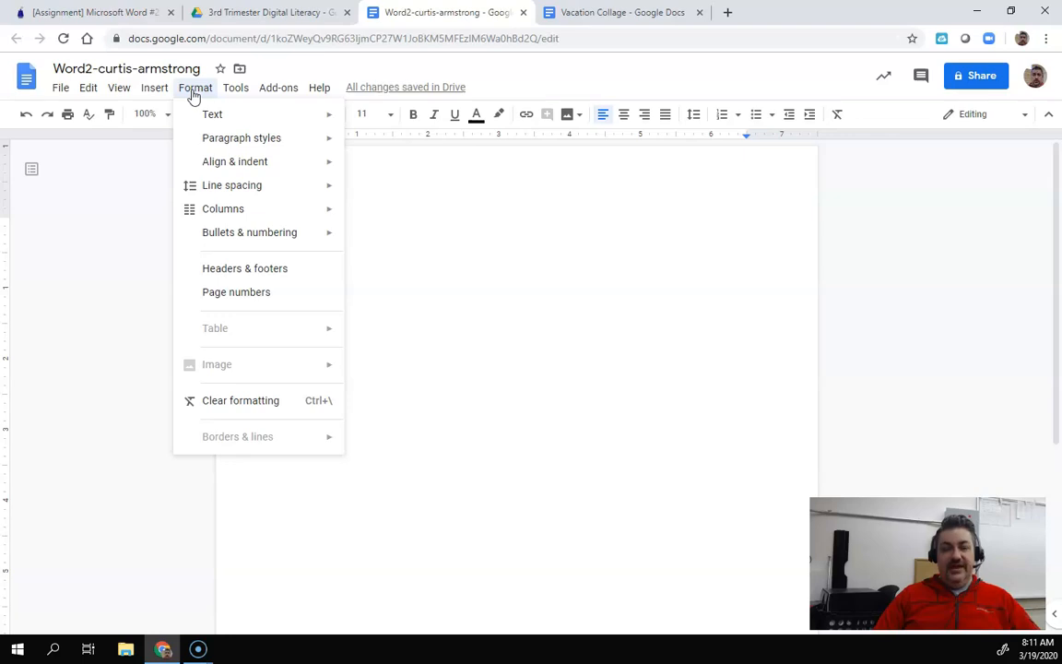
mouse_move(125, 92)
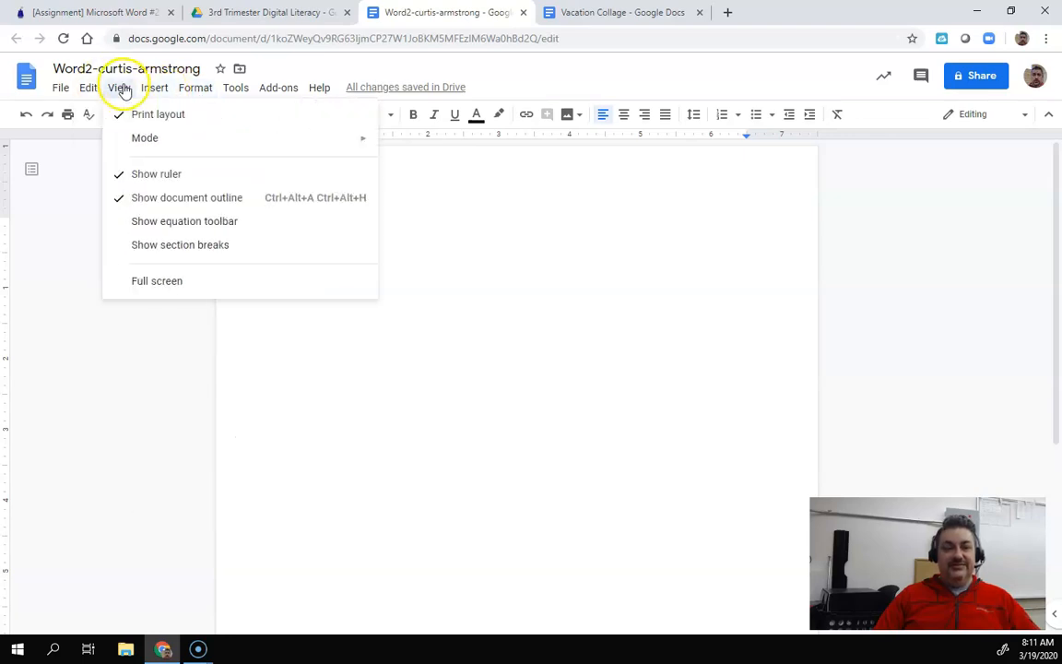
mouse_move(59, 88)
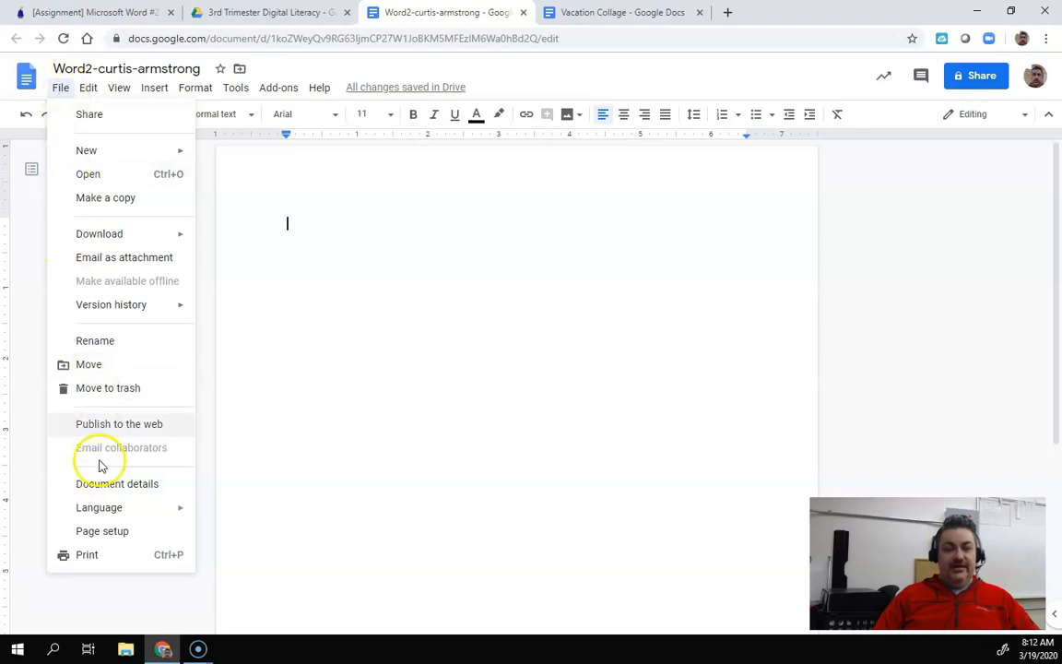
left_click(111, 535)
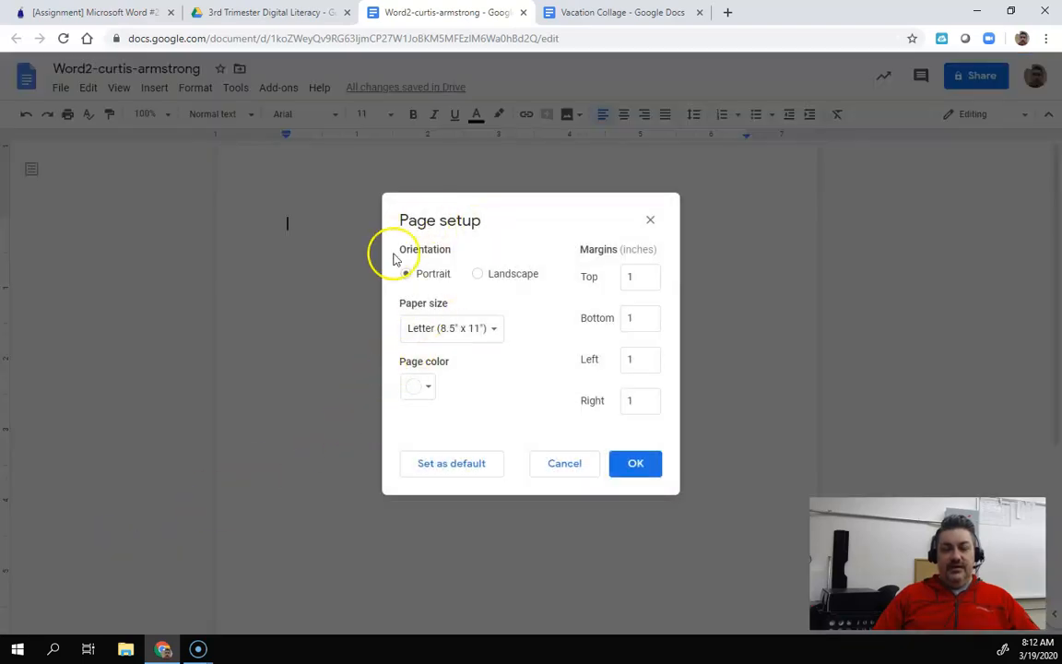
left_click(477, 275)
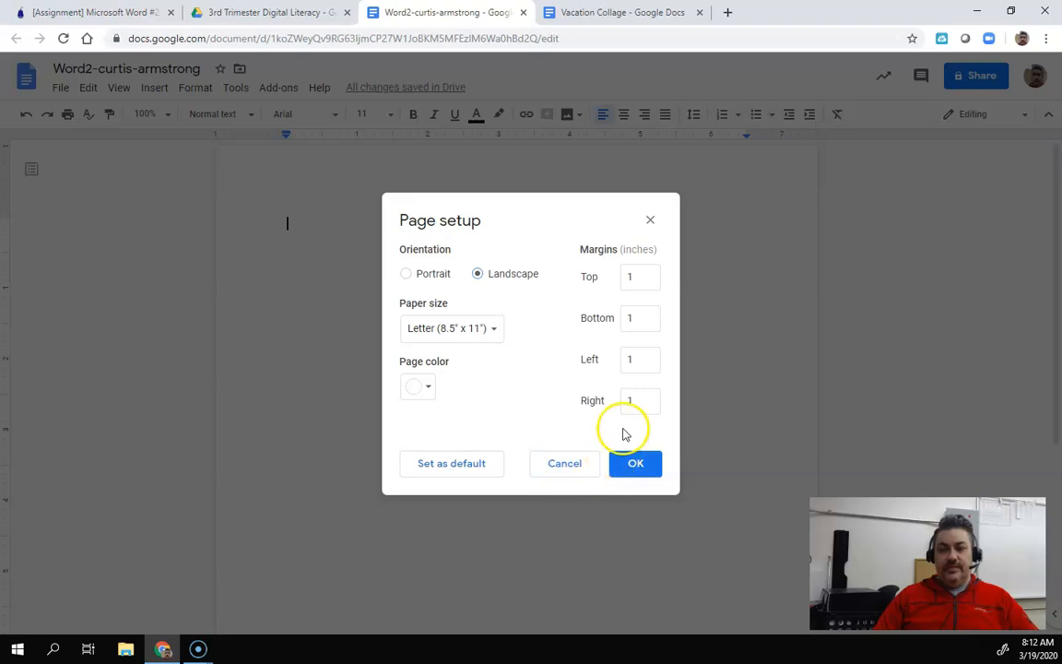
left_click(643, 469)
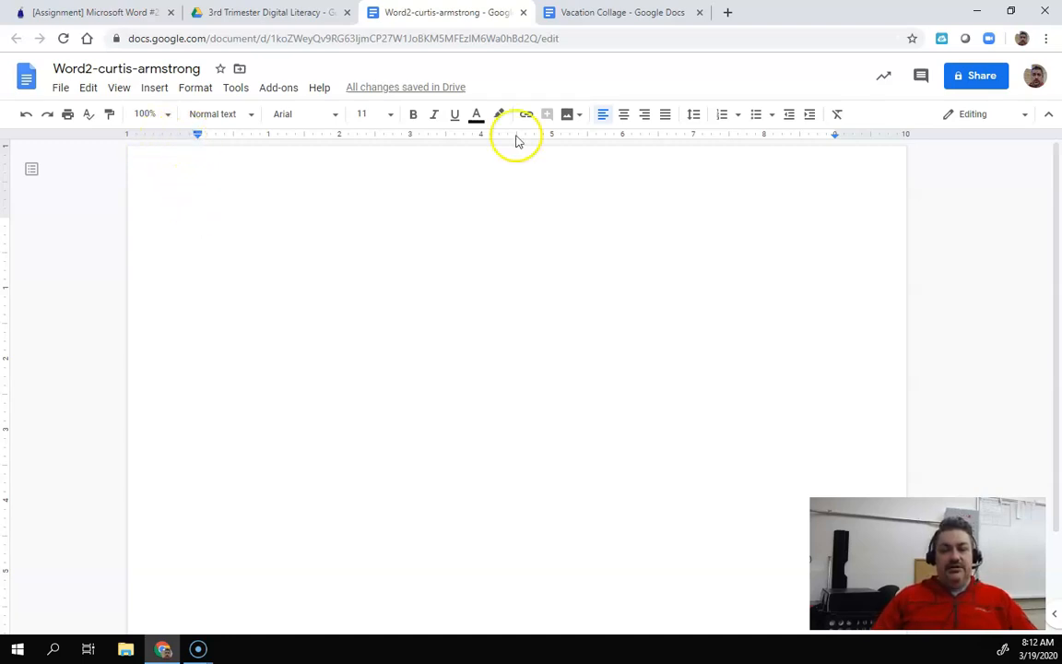
Remove the new document's left, right, top and bottom page margins, using the Vacation Collage example as reference
left_click(634, 15)
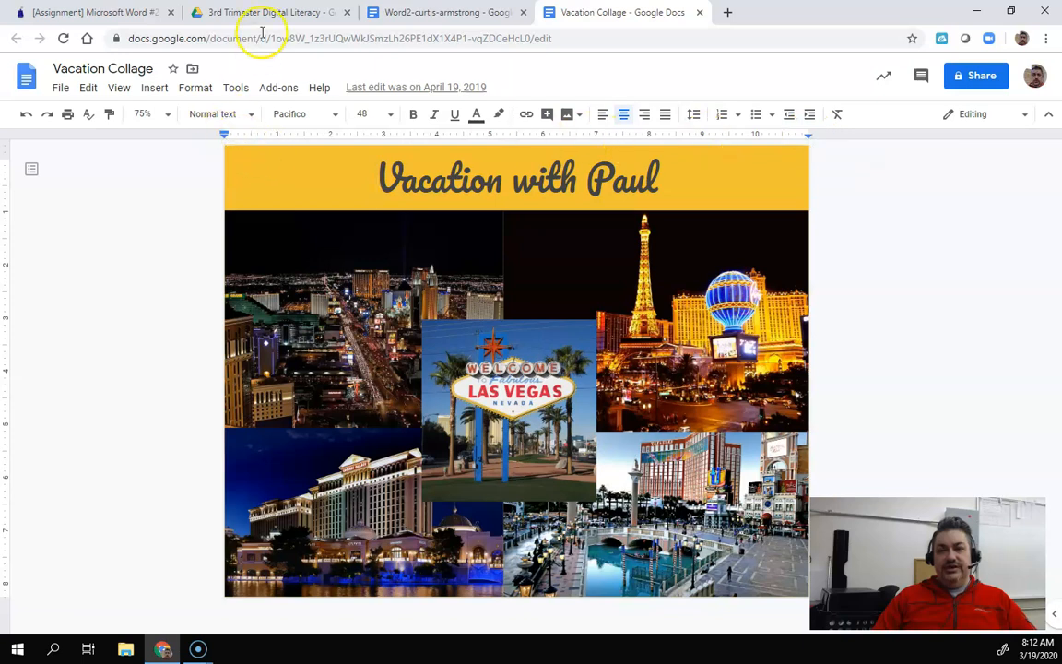
left_click(436, 19)
left_click_drag(184, 135, 118, 138)
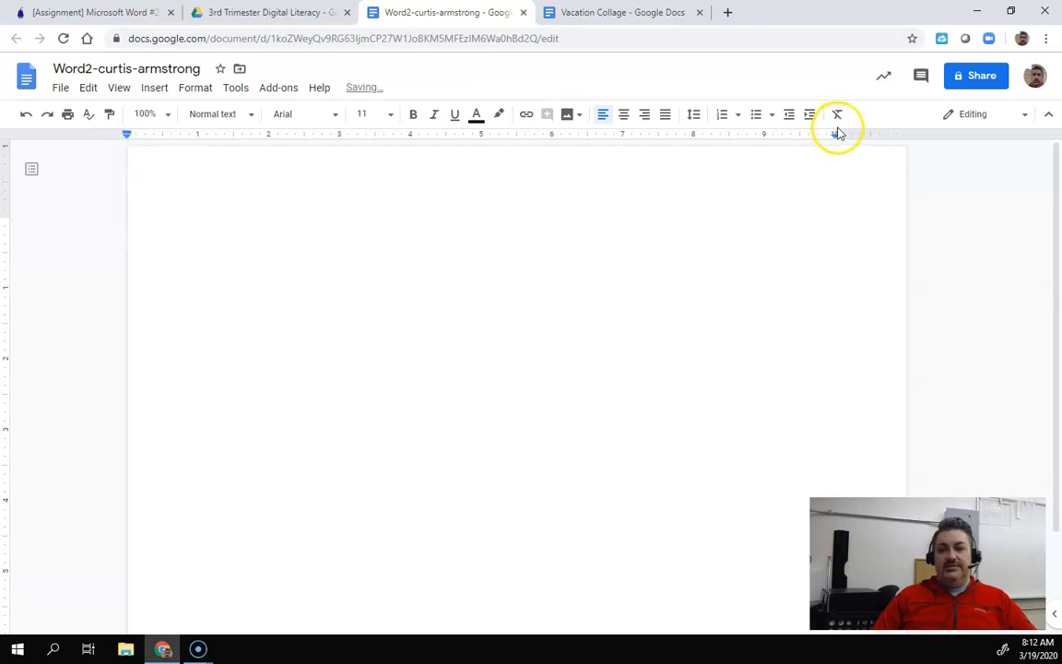
left_click_drag(836, 135, 914, 135)
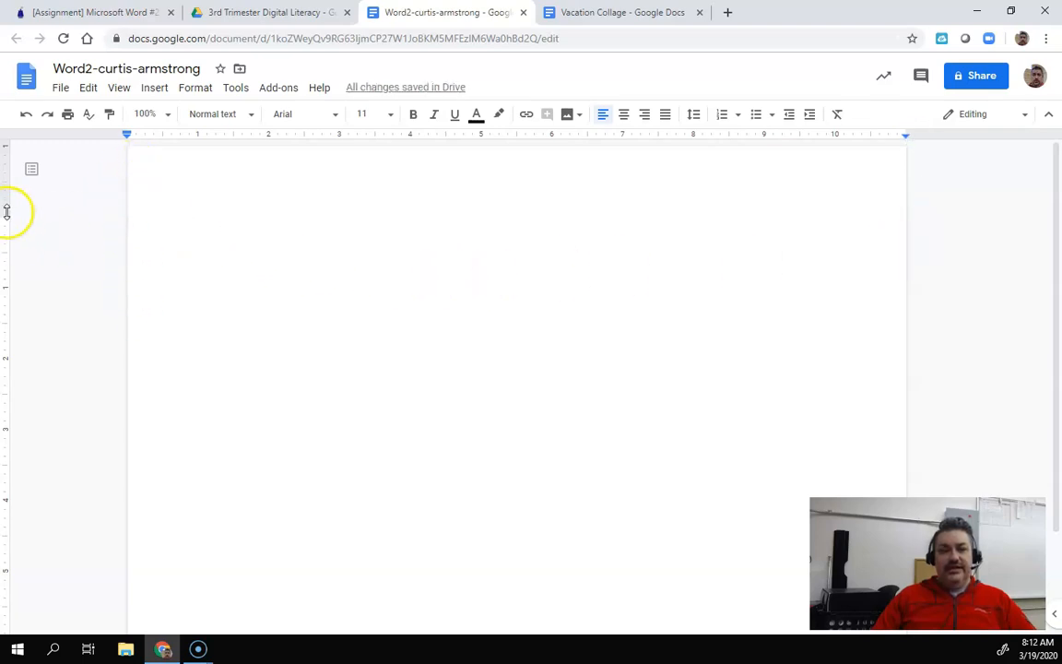
left_click_drag(5, 210, 7, 133)
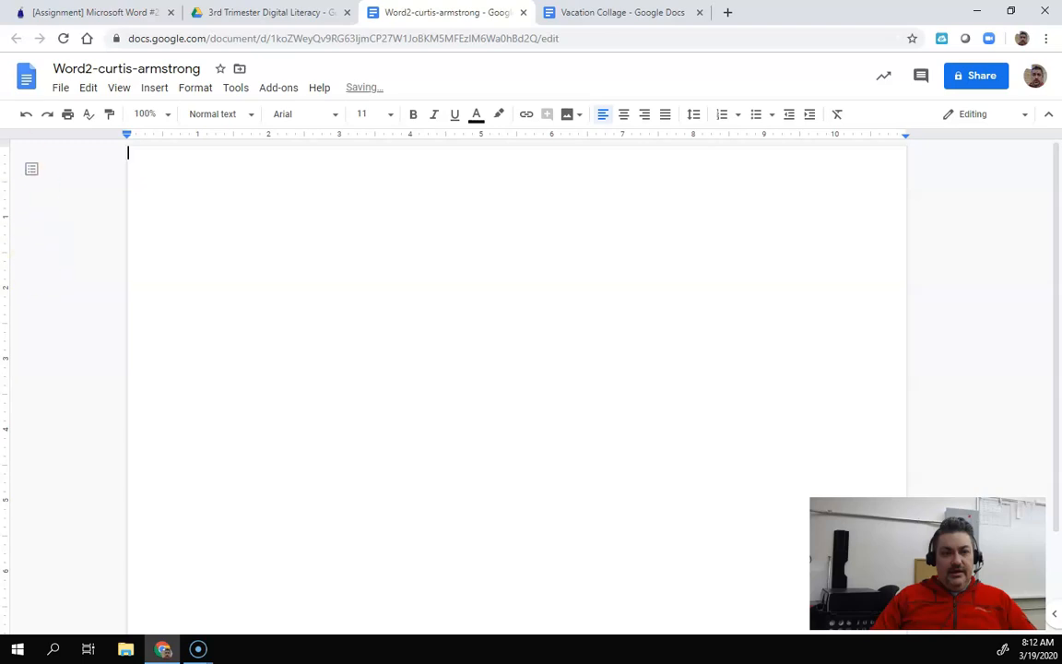
scroll(62, 393, "down", 2)
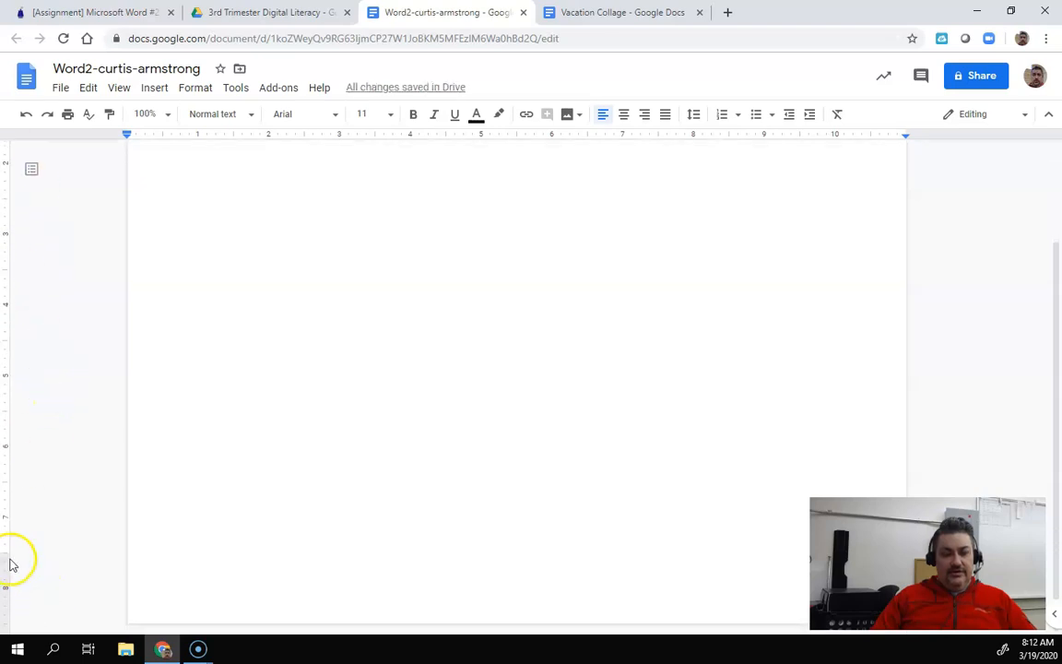
left_click_drag(6, 558, 5, 630)
scroll(411, 427, "up", 3)
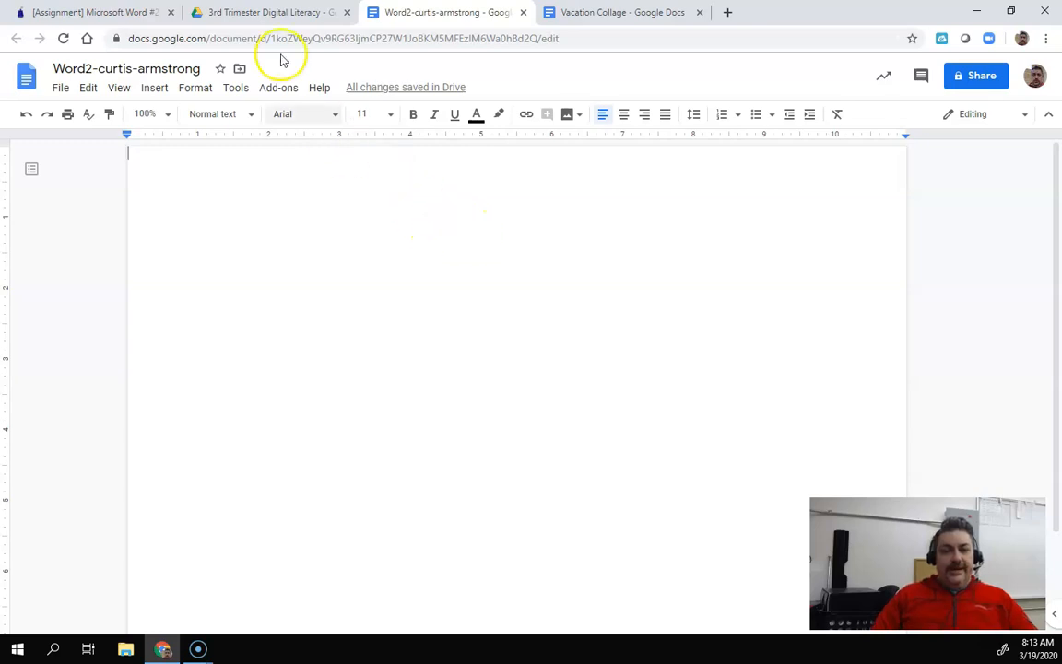
Review the assignment's Background instructions and the Vacation Collage example, and return to the new landscape document
left_click(103, 13)
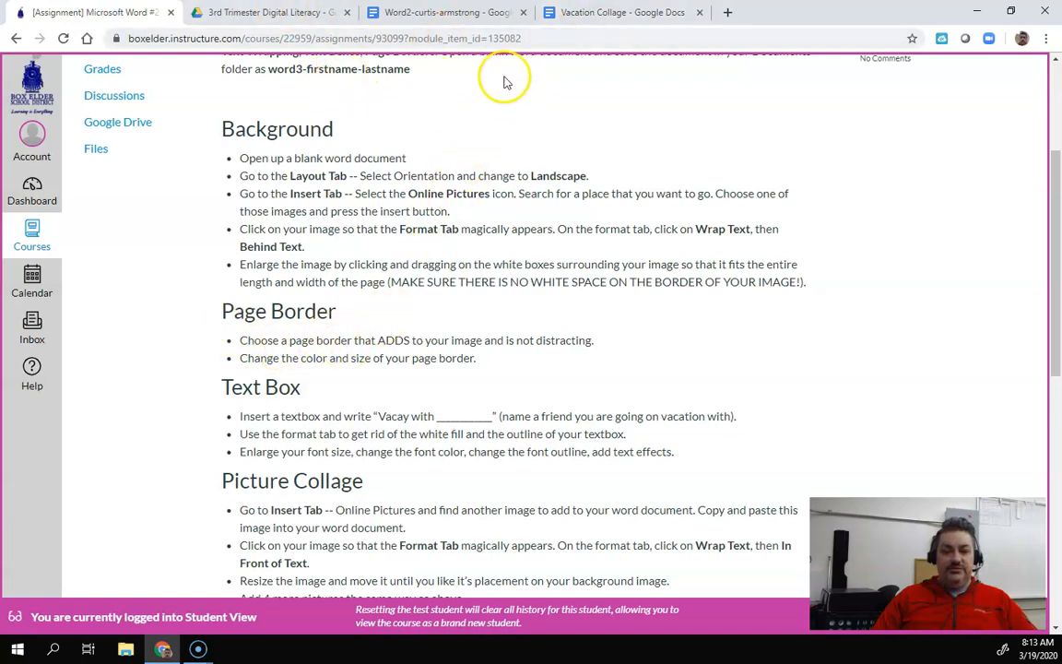
left_click(610, 11)
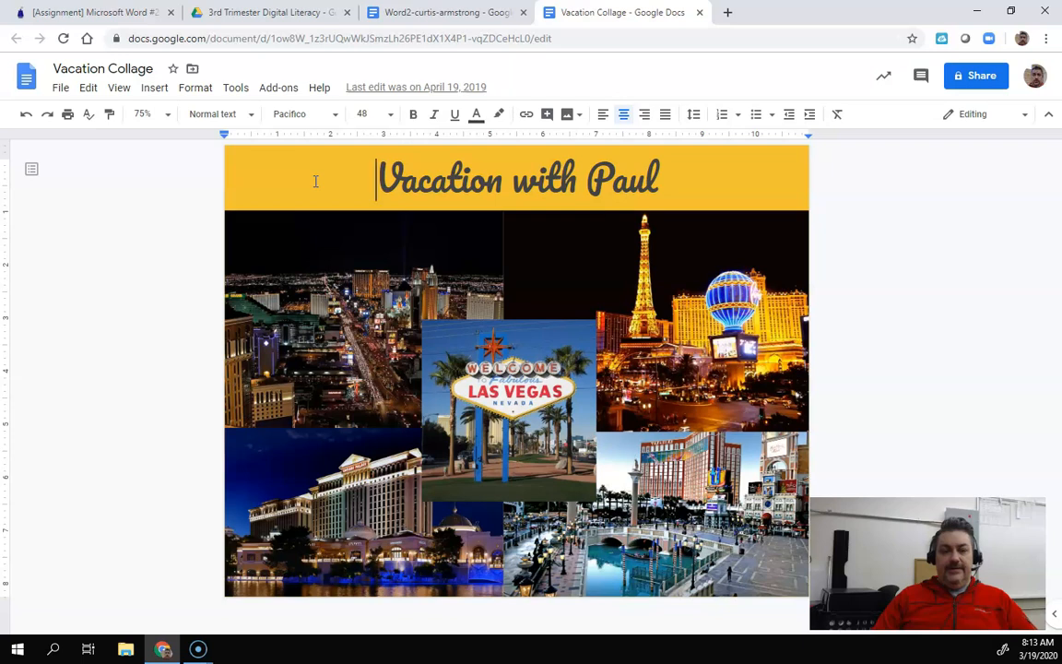
left_click(431, 13)
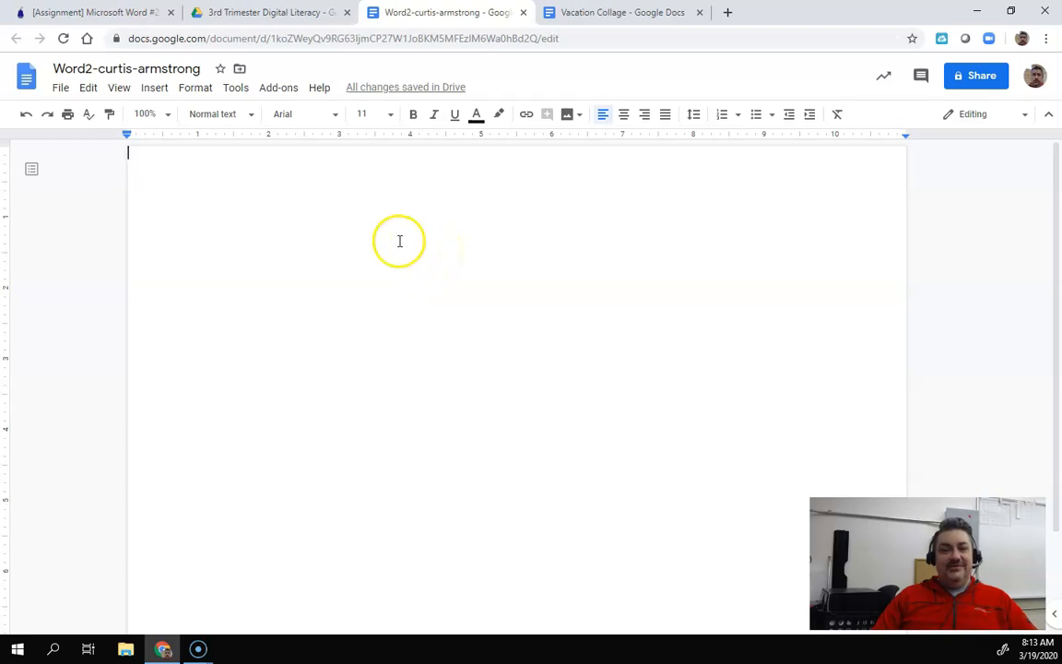
Search the web for "alaska" images to insert into the document
left_click(192, 86)
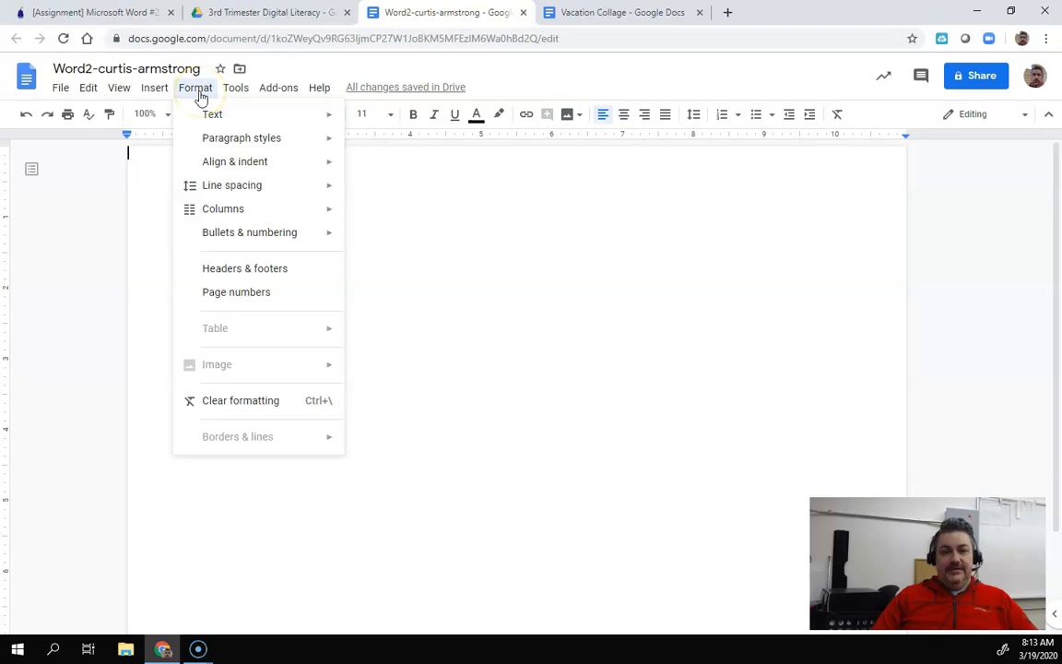
mouse_move(201, 119)
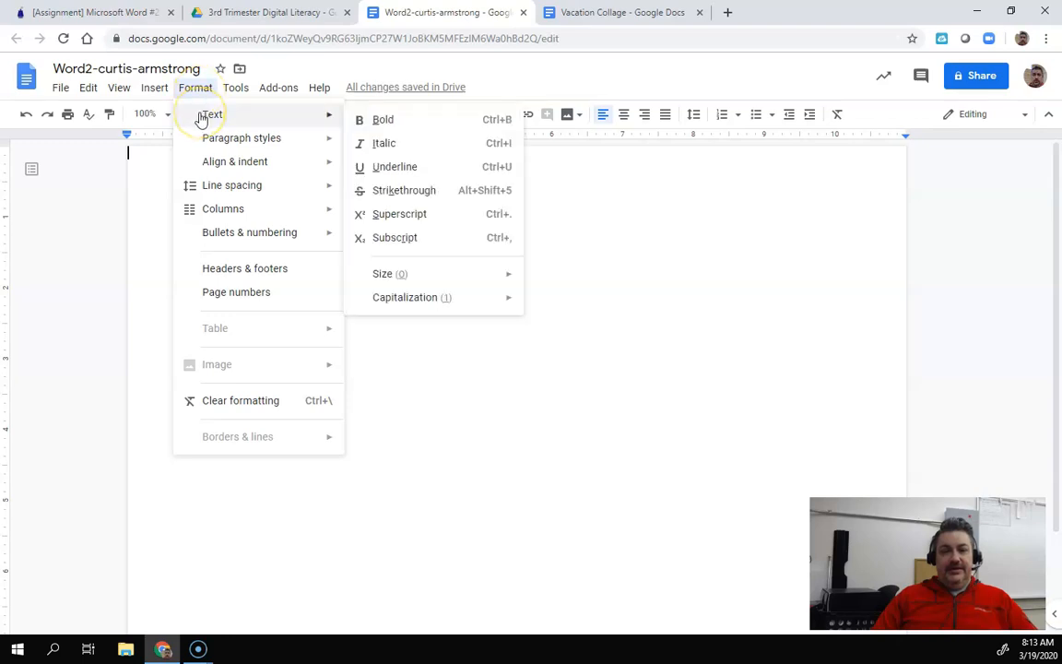
mouse_move(169, 89)
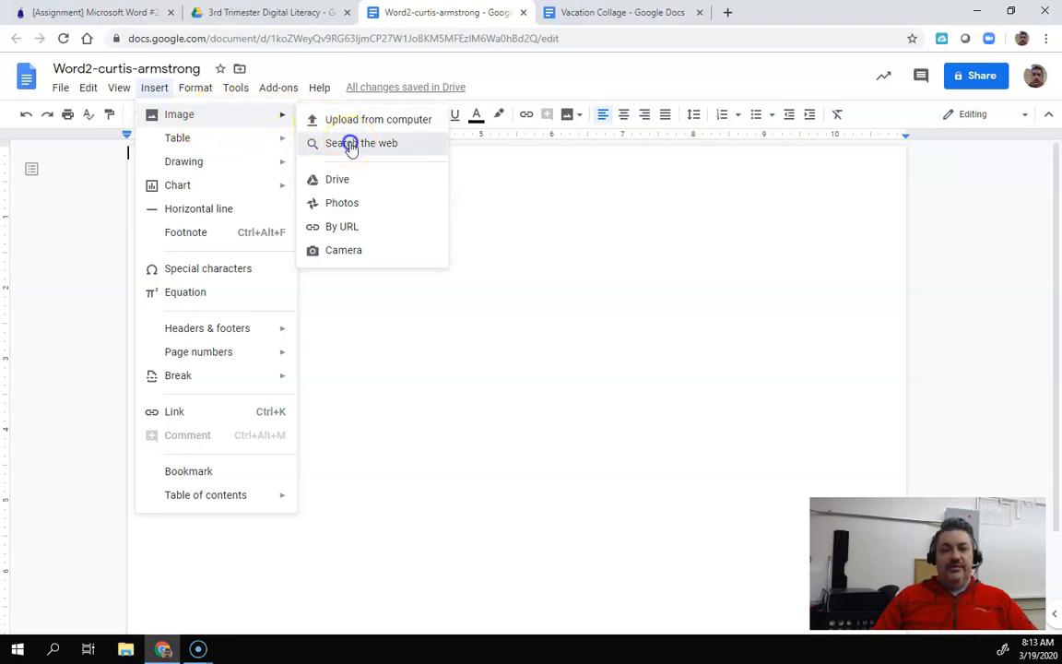
left_click(350, 147)
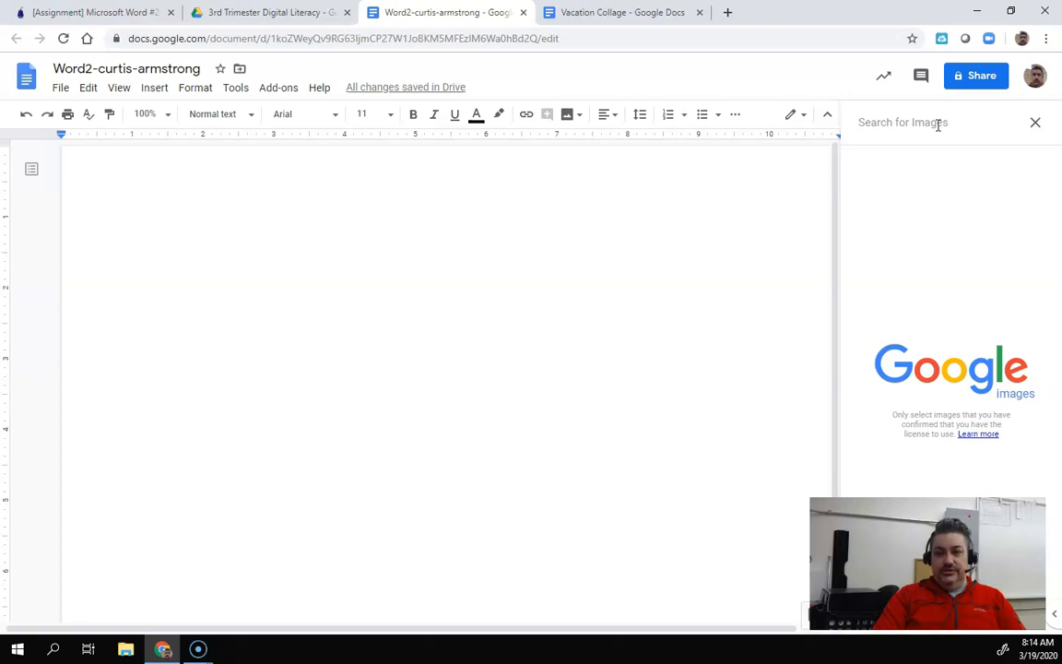
type("laska")
key("Return")
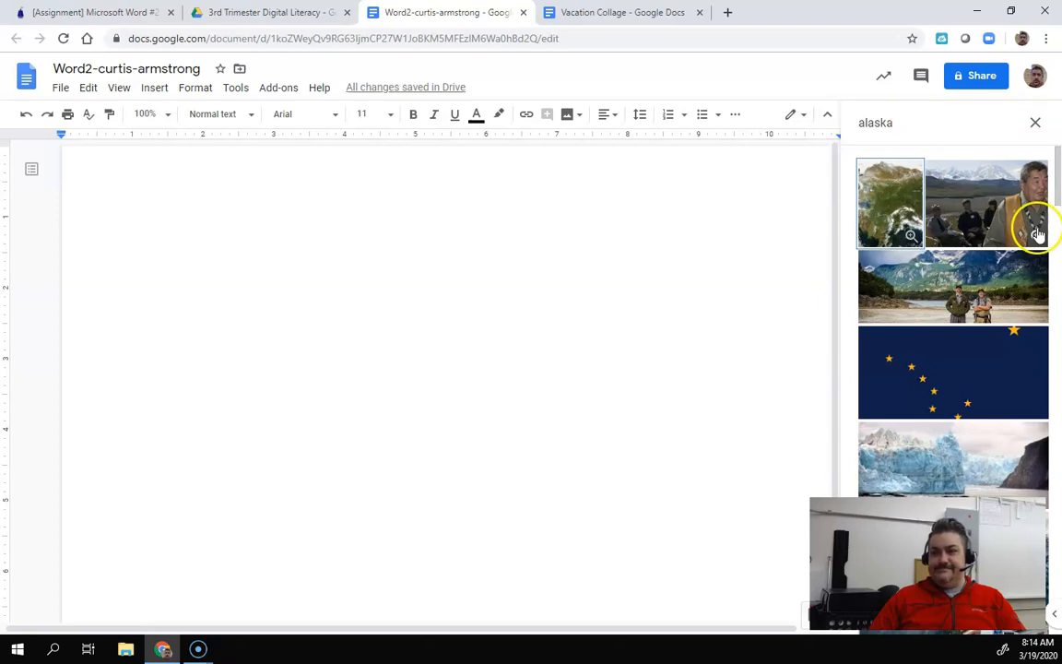
Insert the picture of the yellow locomotive in front of snowy mountains from the alaska results
scroll(979, 268, "down", 3)
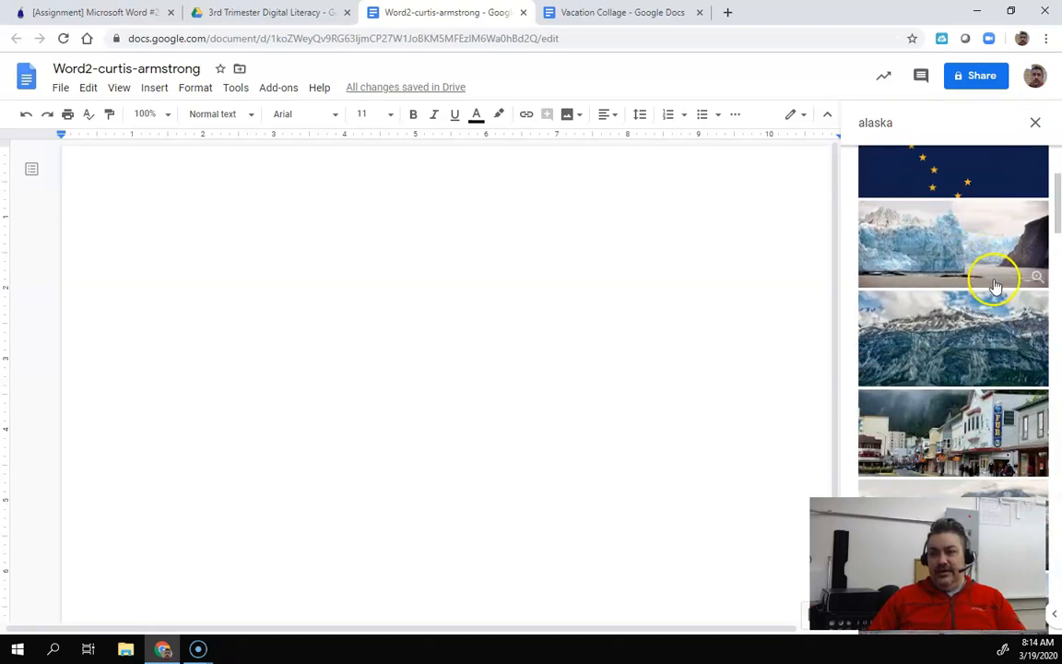
scroll(996, 285, "down", 3)
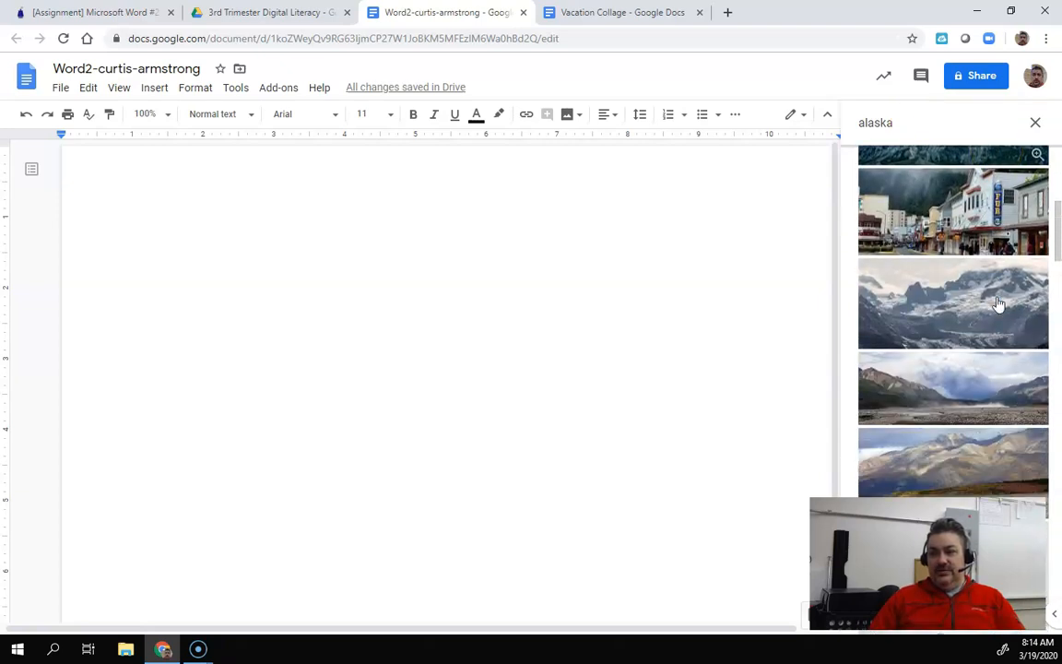
scroll(997, 305, "down", 5)
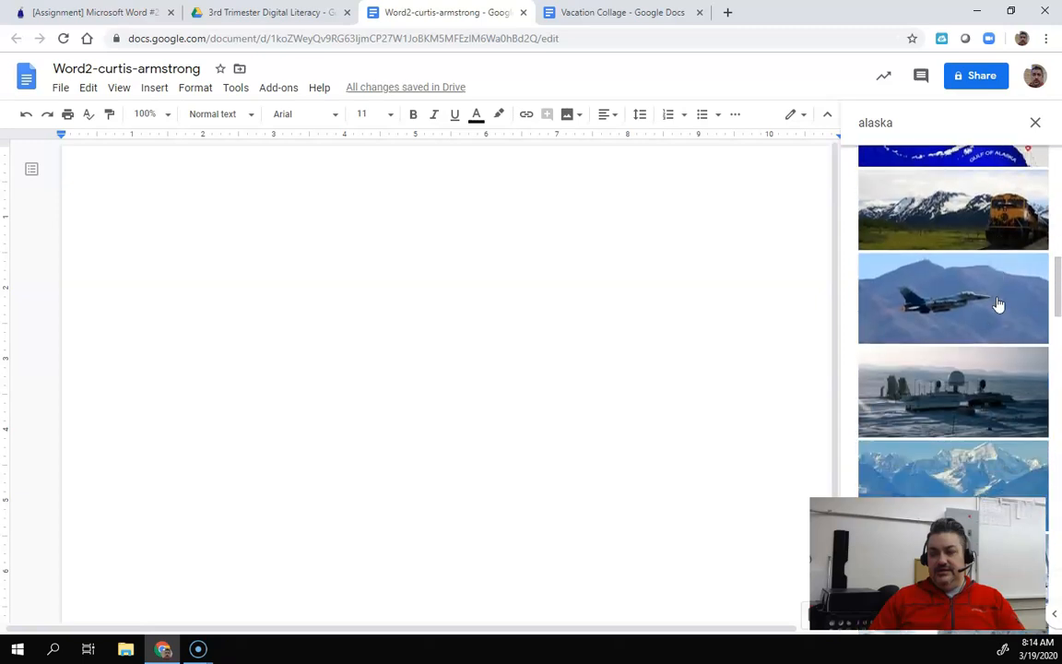
left_click(974, 209)
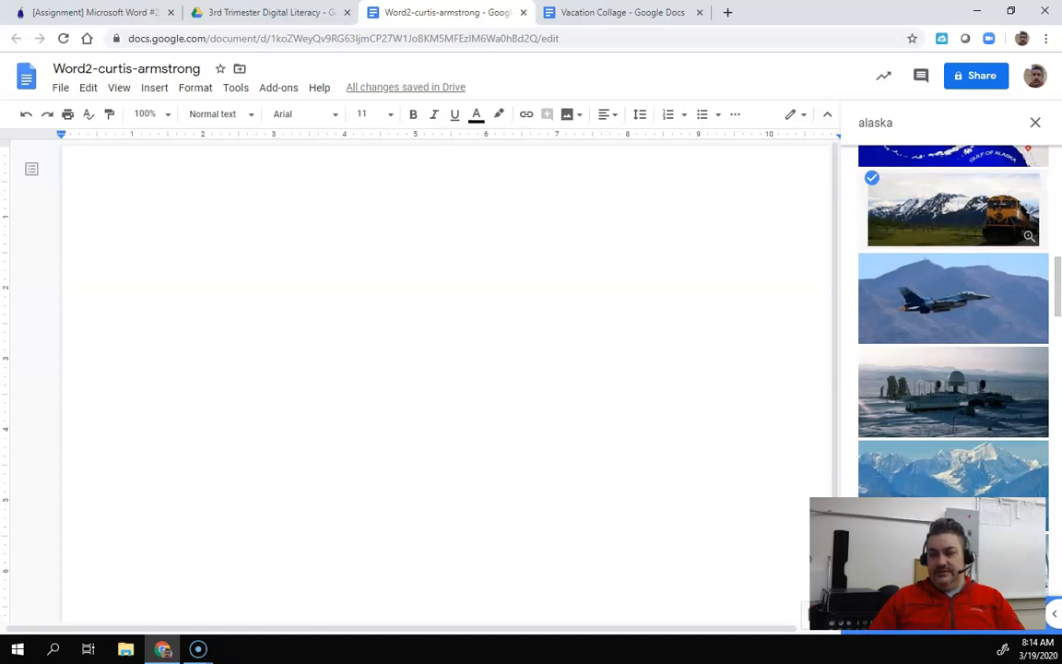
left_click_drag(927, 564, 941, 72)
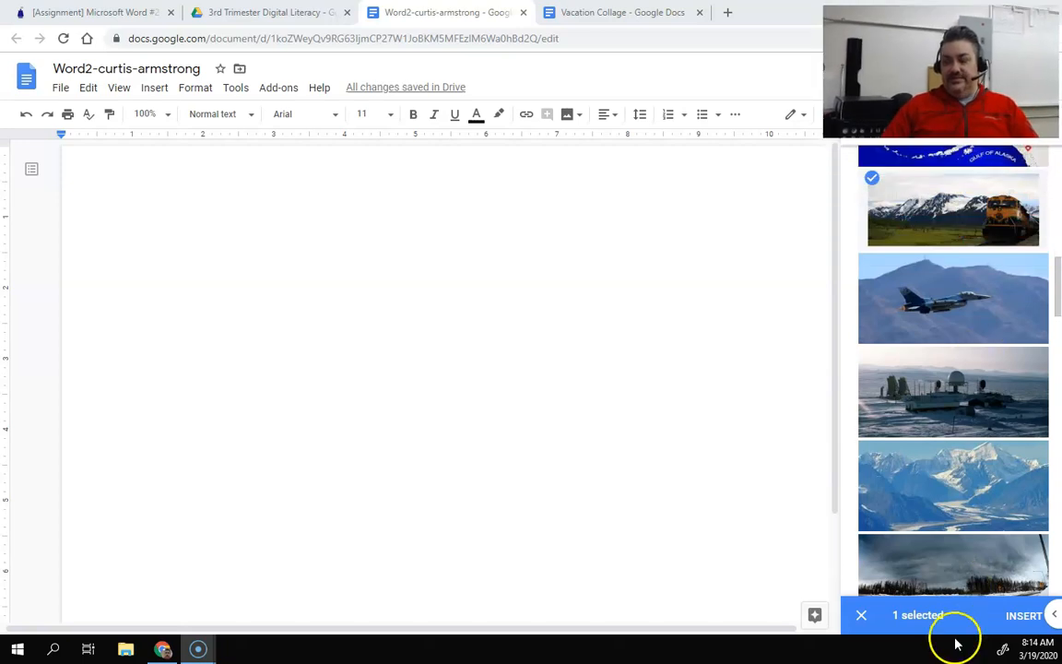
left_click(1021, 616)
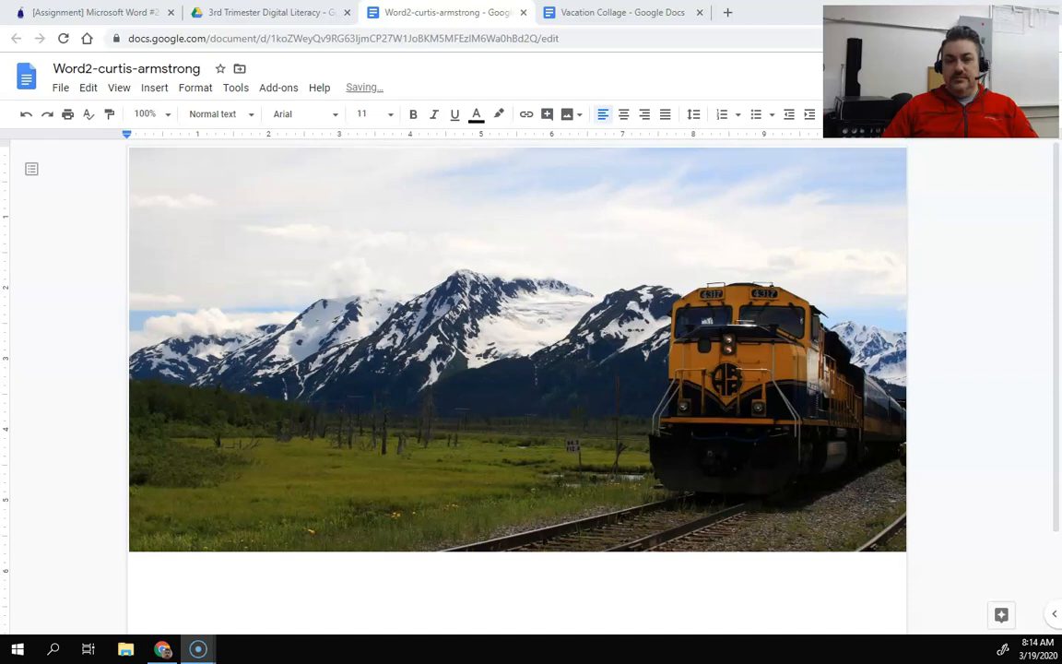
left_click_drag(941, 72, 941, 541)
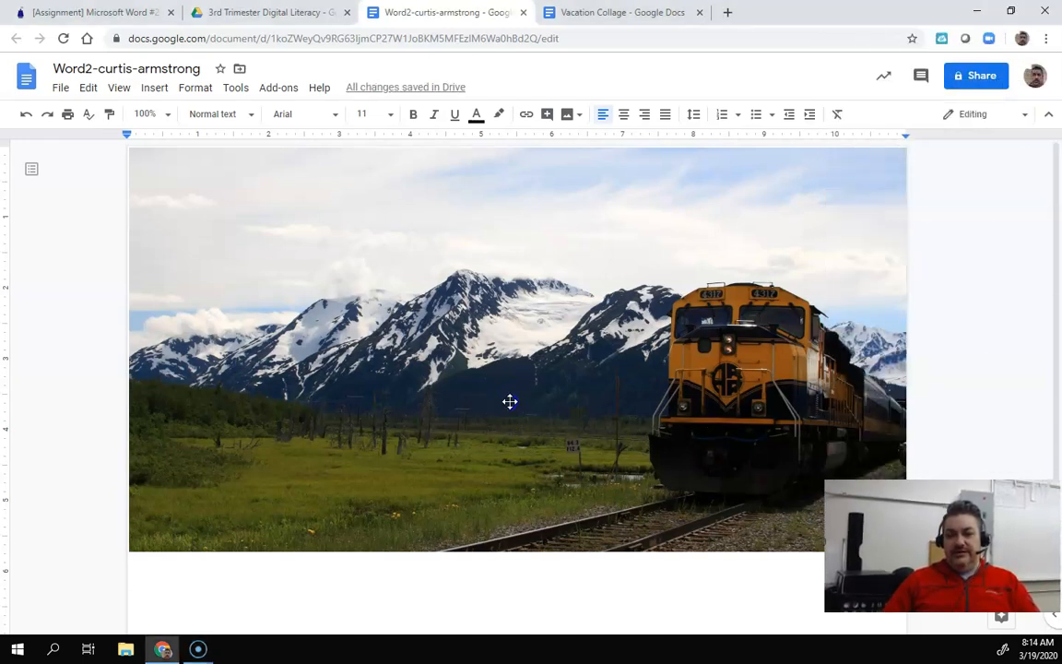
Enlarge the train picture proportionally until it fills the full height of the page
left_click(463, 449)
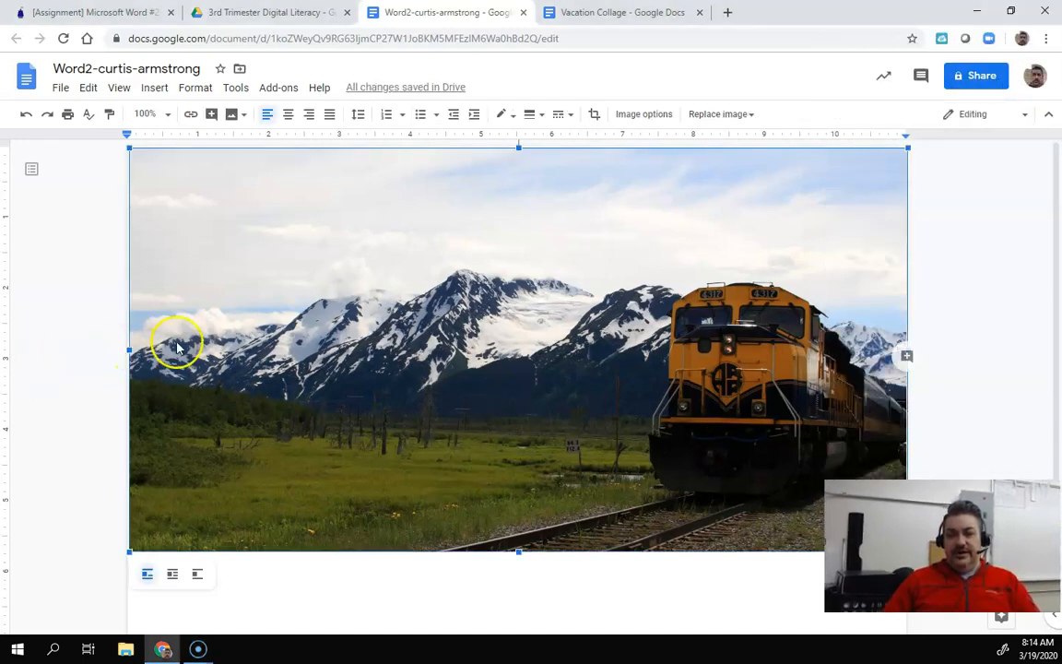
left_click(159, 114)
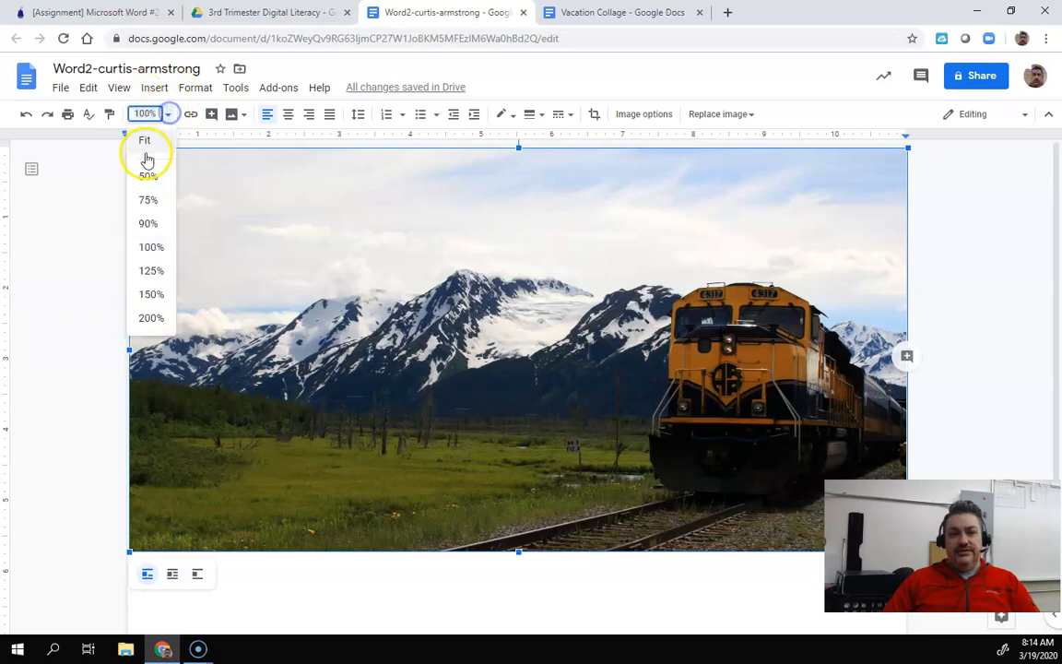
left_click(144, 175)
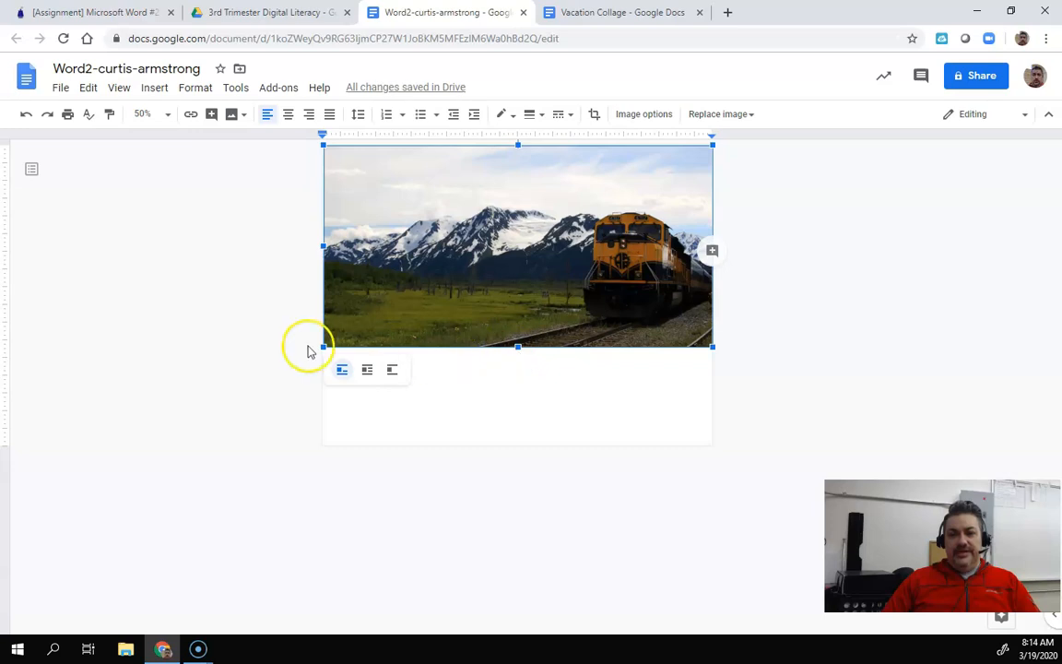
left_click_drag(320, 346, 197, 447)
left_click(412, 312)
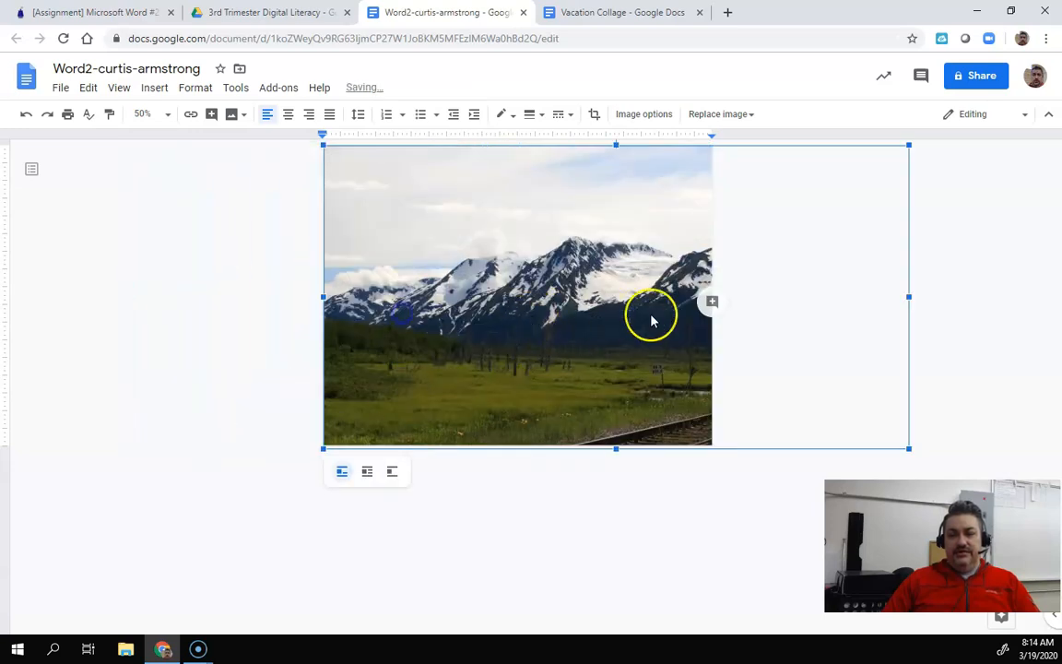
Set the train picture's wrapping to Break text and shift it left until its right edge meets the page's right edge
left_click(367, 473)
left_click(393, 477)
left_click_drag(551, 358, 379, 350)
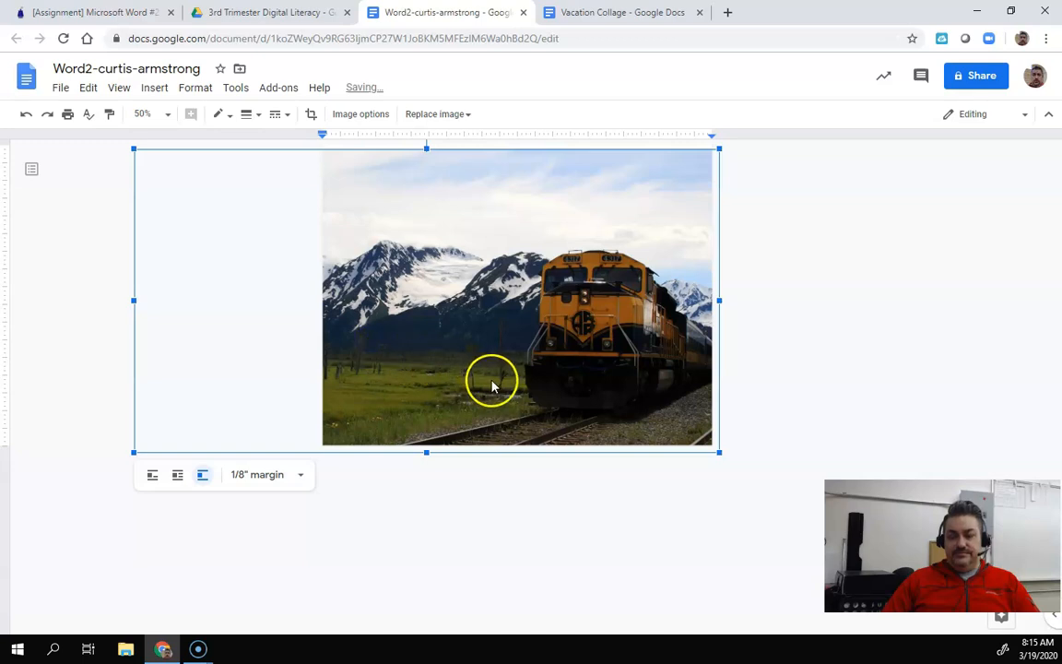
left_click(491, 385)
left_click_drag(648, 356, 596, 278)
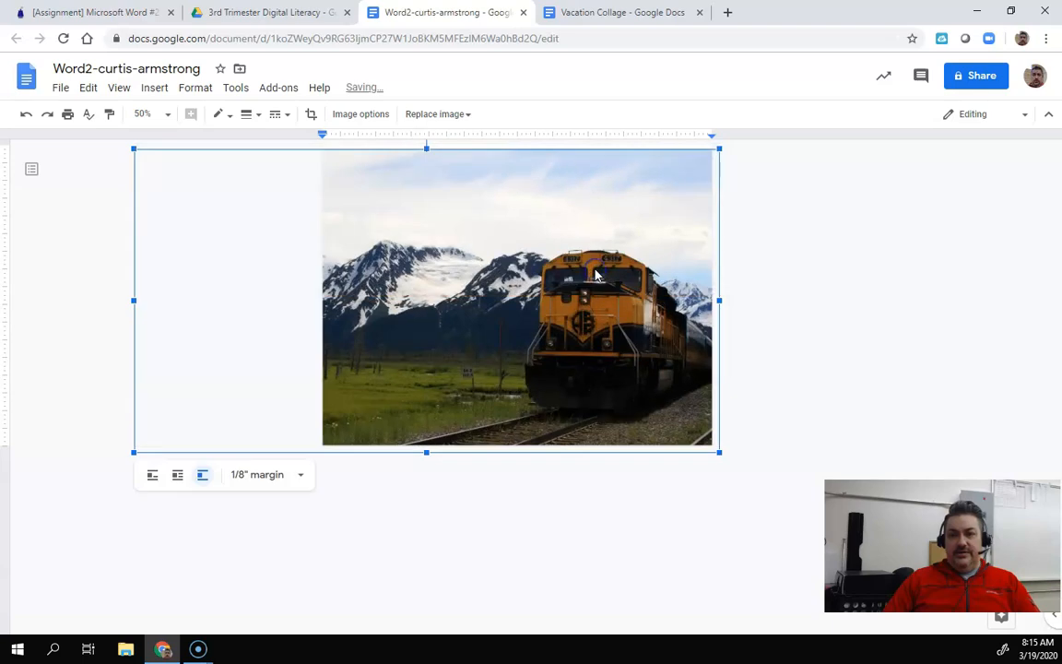
left_click_drag(575, 231, 566, 203)
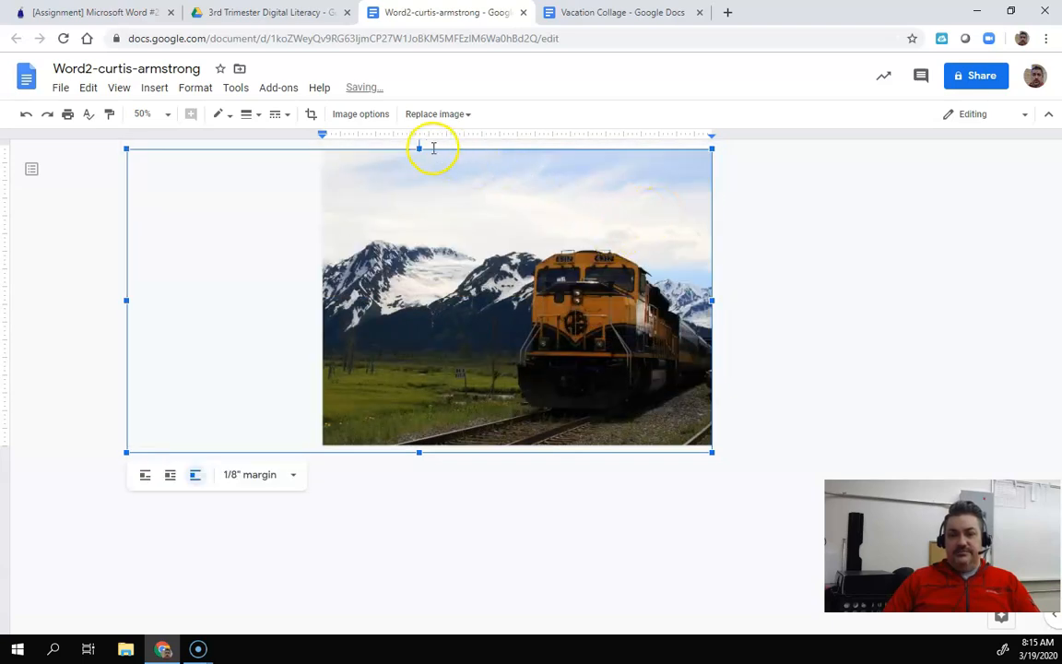
Shrink the train picture proportionally from its upper-left side, leaving a blank strip across the top of the page
left_click_drag(418, 148, 419, 164)
left_click_drag(126, 164, 168, 175)
left_click_drag(146, 314, 168, 313)
left_click_drag(167, 174, 189, 185)
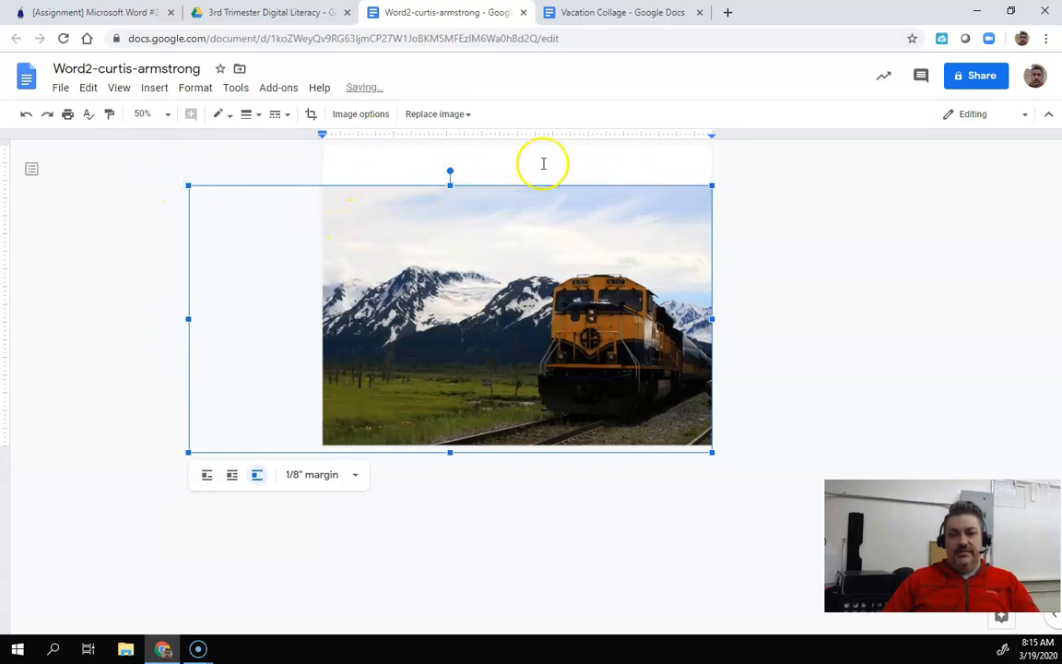
left_click(755, 287)
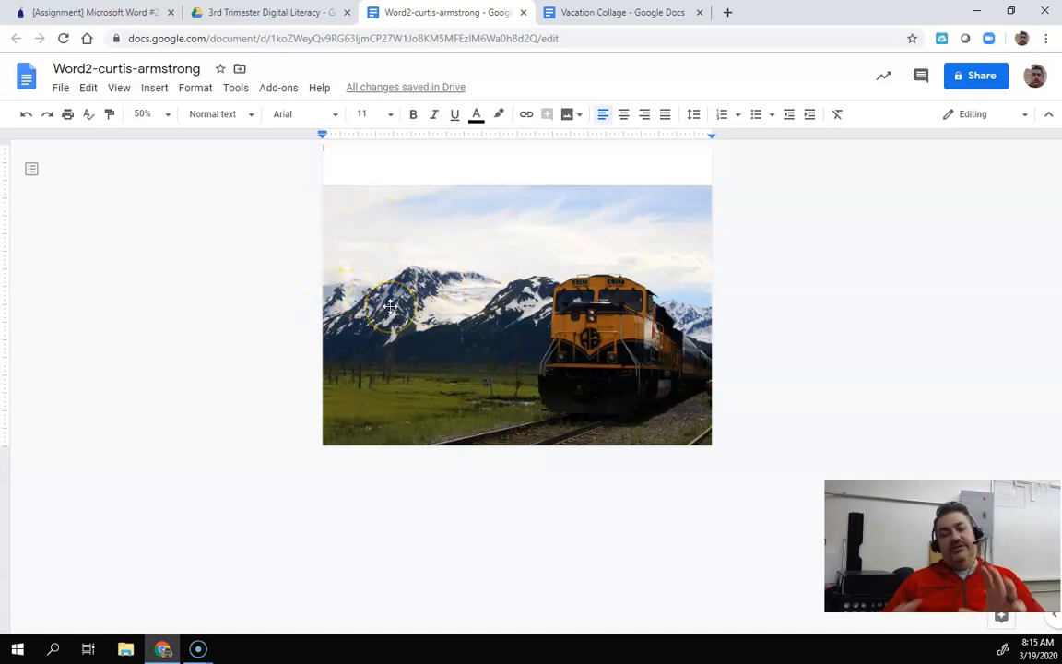
Compare the page layout with the title banner and pictures in the Vacation Collage example
left_click(595, 13)
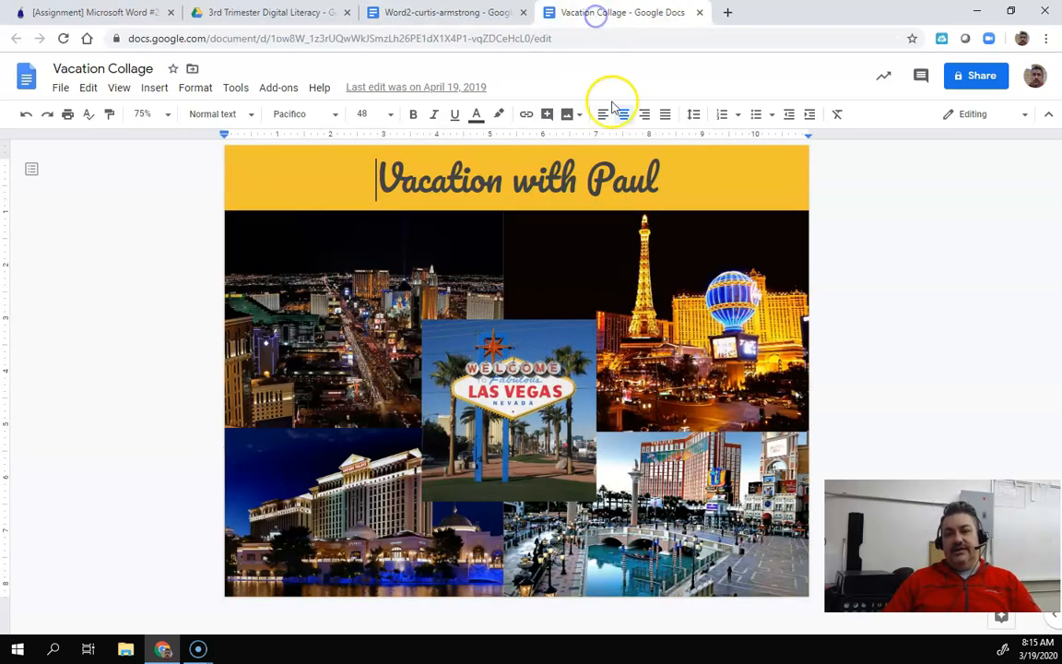
left_click(429, 13)
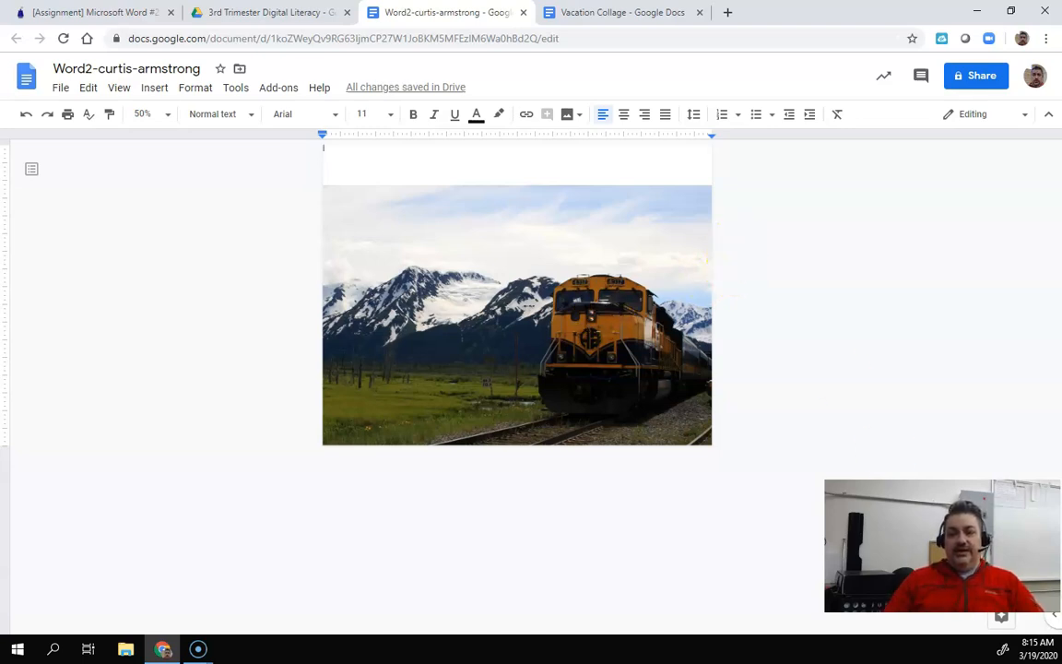
key("alt+p")
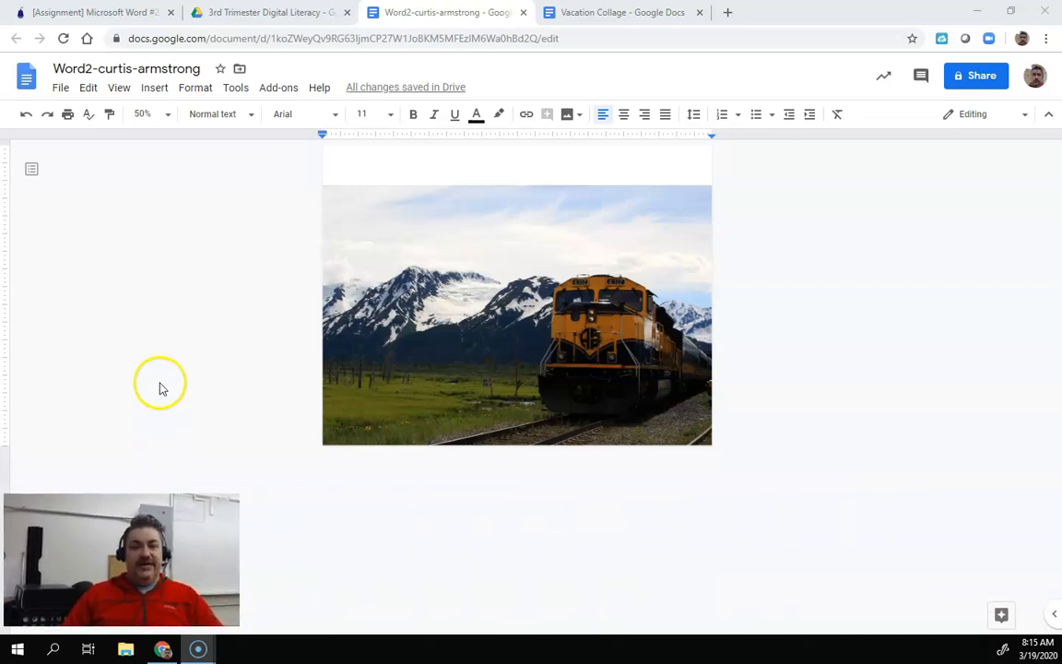
Search the web for alaska images and insert the picture of a snowy mountain behind a forested riverbank
left_click(154, 88)
mouse_move(238, 126)
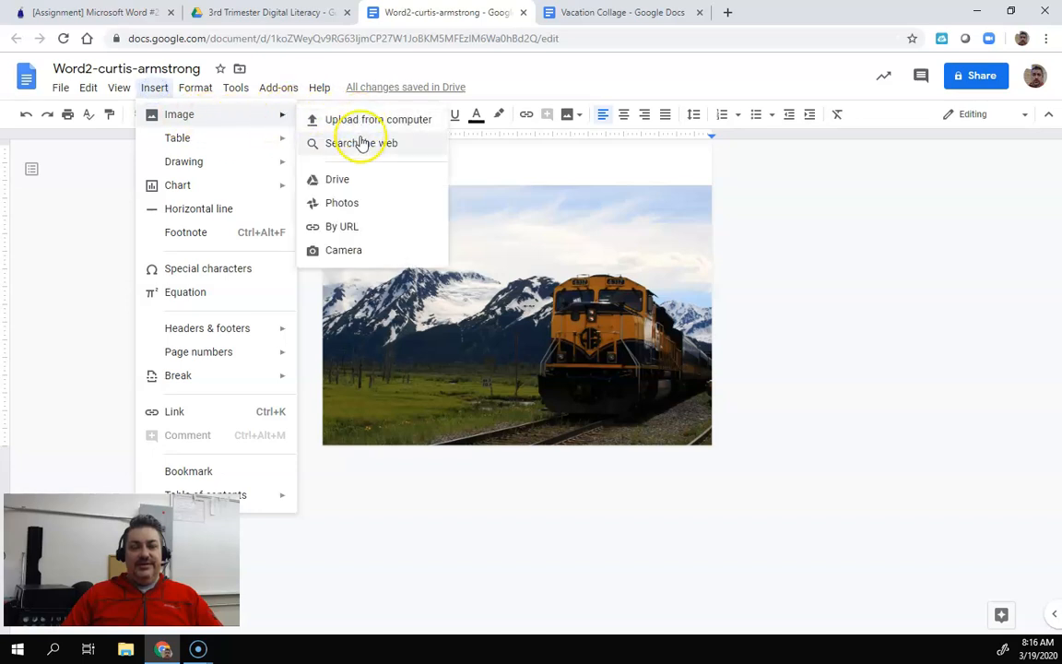
left_click(357, 140)
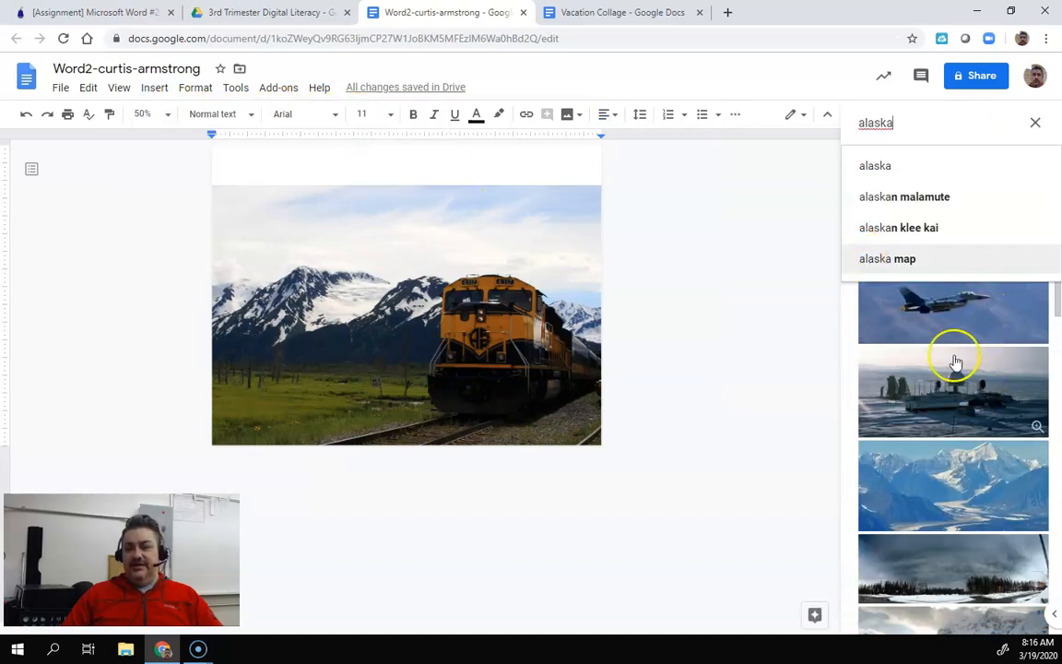
scroll(987, 417, "down", 5)
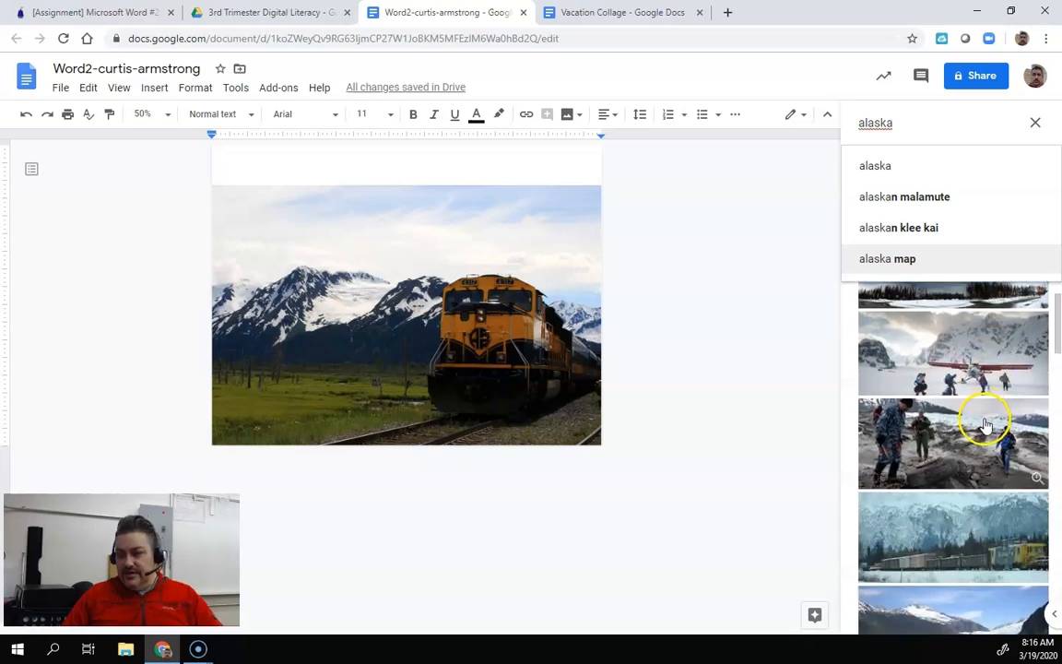
scroll(984, 424, "down", 3)
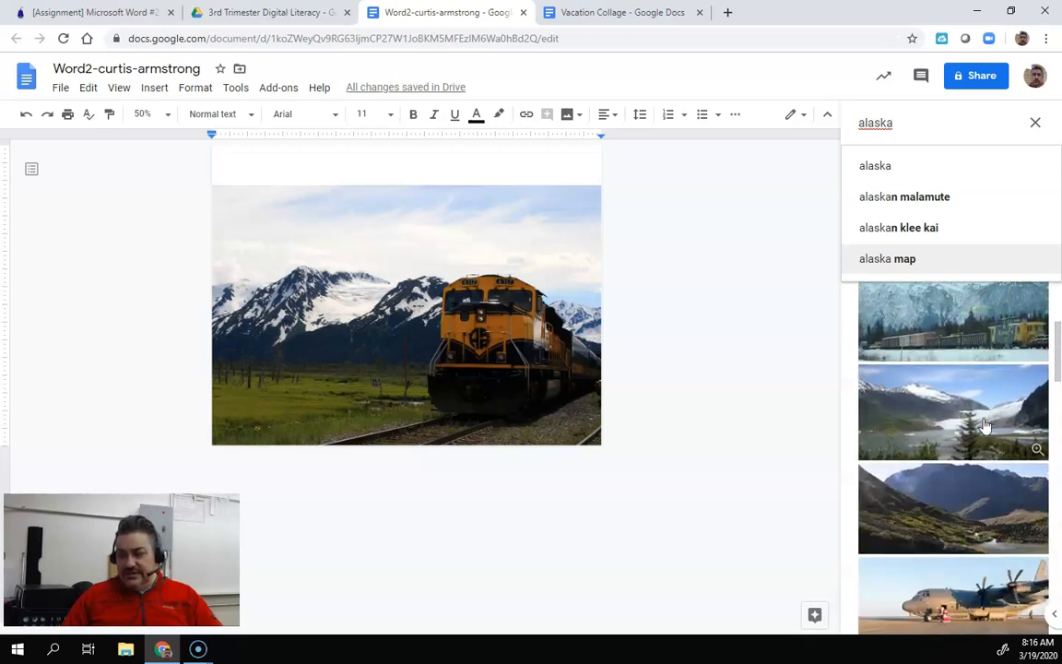
scroll(985, 424, "down", 2)
scroll(985, 424, "down", 3)
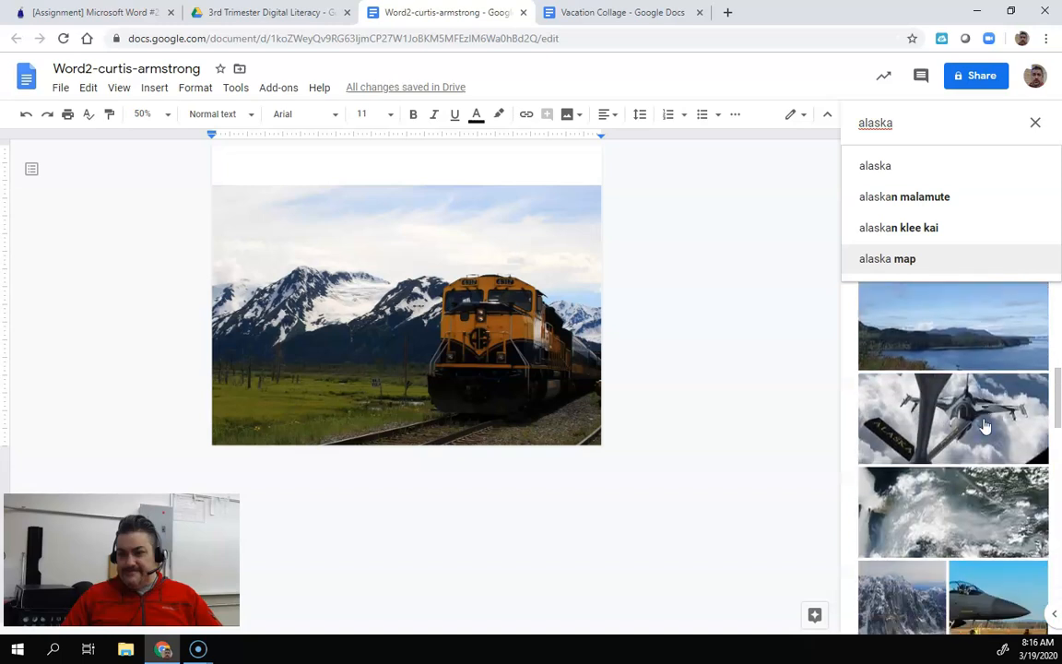
scroll(984, 428, "down", 2)
left_click(970, 455)
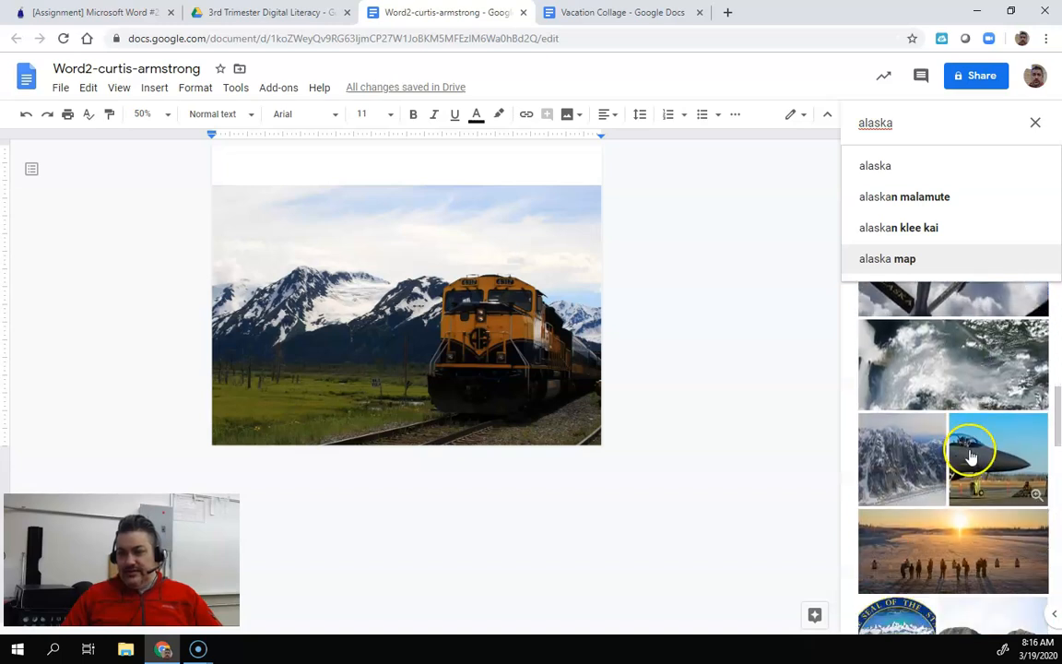
scroll(966, 482, "down", 2)
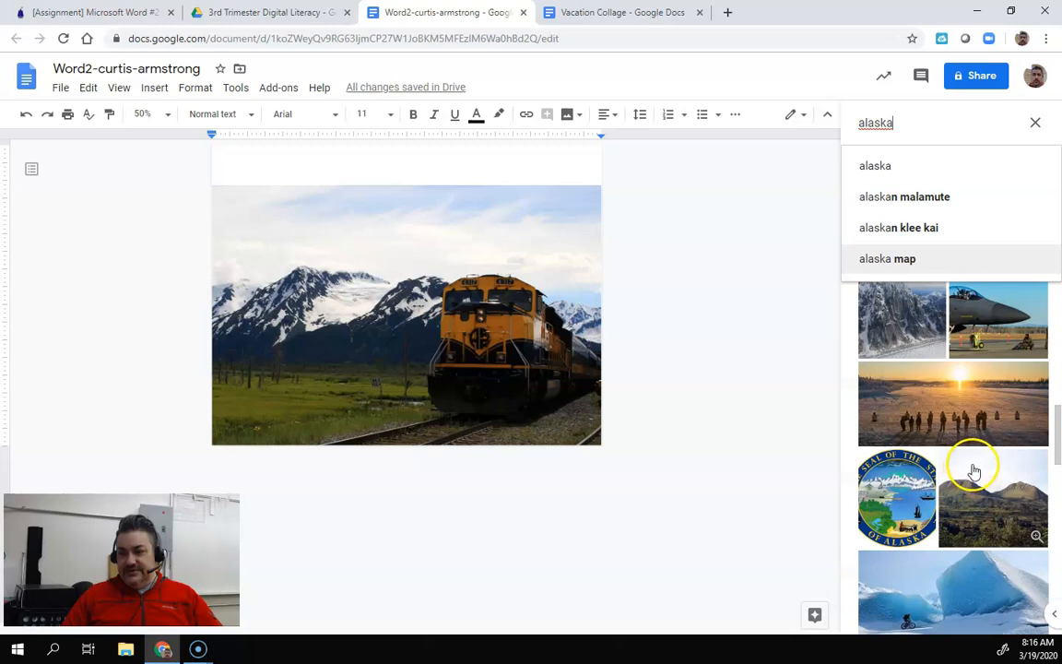
scroll(971, 419, "up", 3)
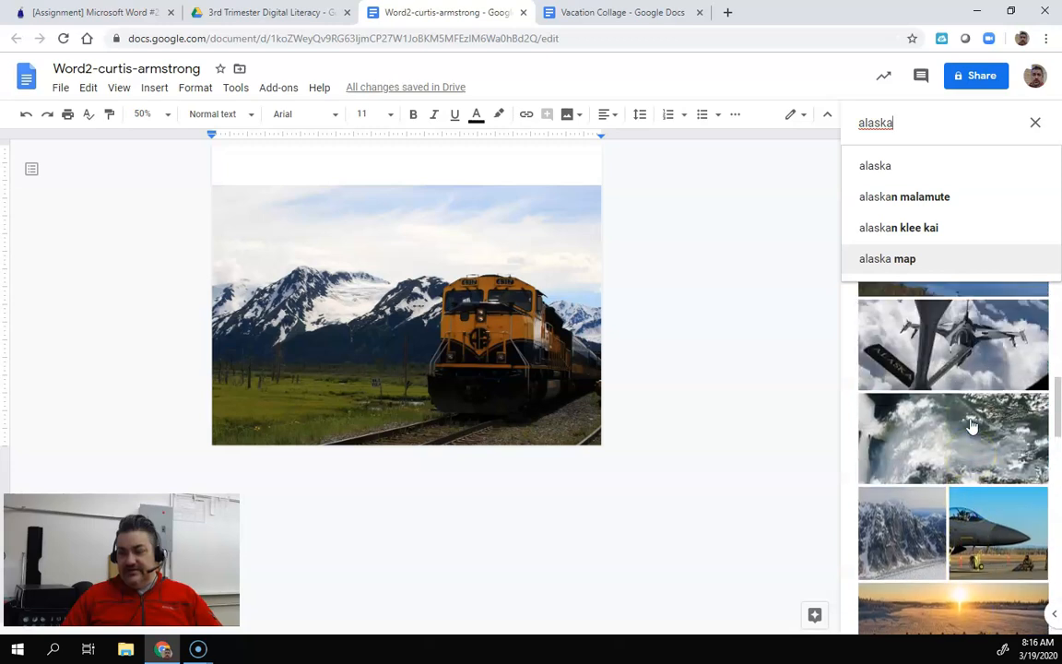
left_click(972, 424)
scroll(975, 433, "down", 5)
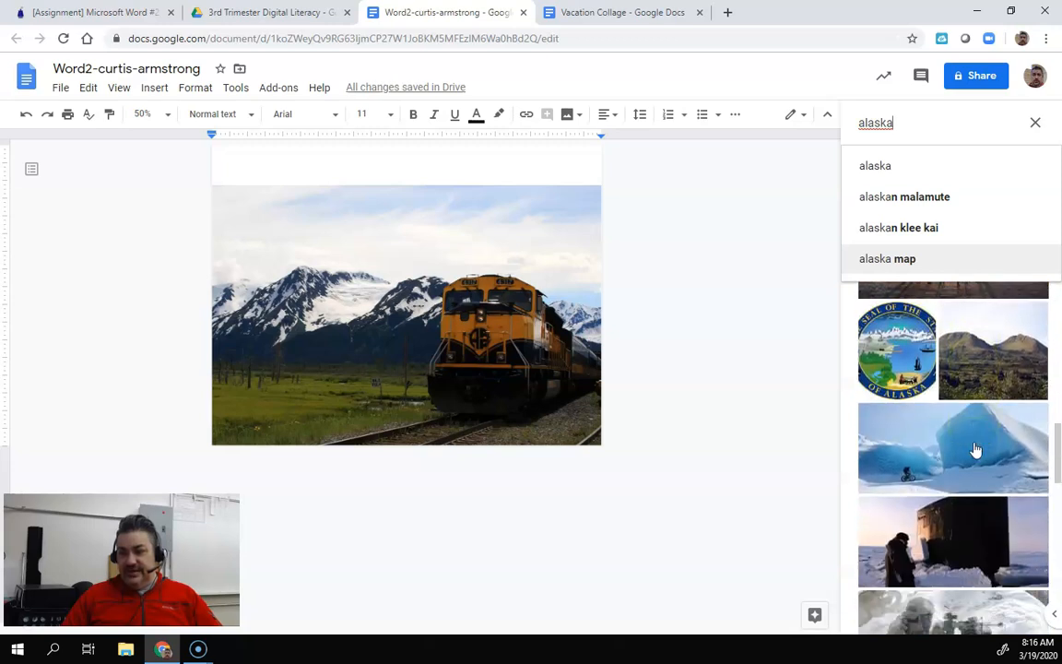
scroll(979, 451, "down", 3)
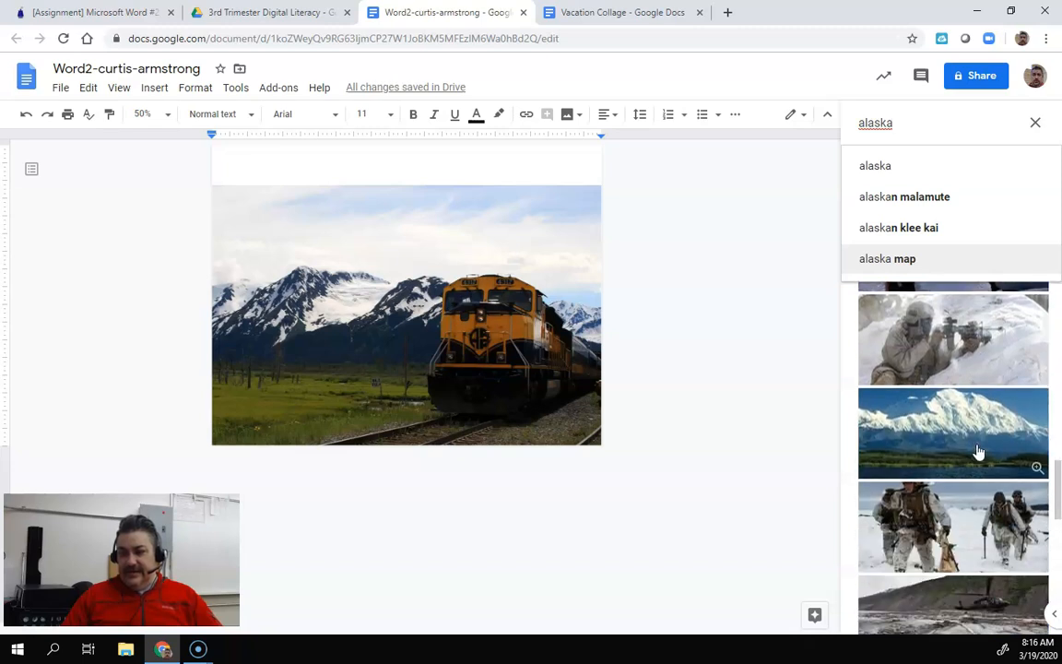
scroll(979, 452, "down", 3)
left_click(992, 493)
scroll(995, 496, "down", 1)
scroll(997, 498, "down", 2)
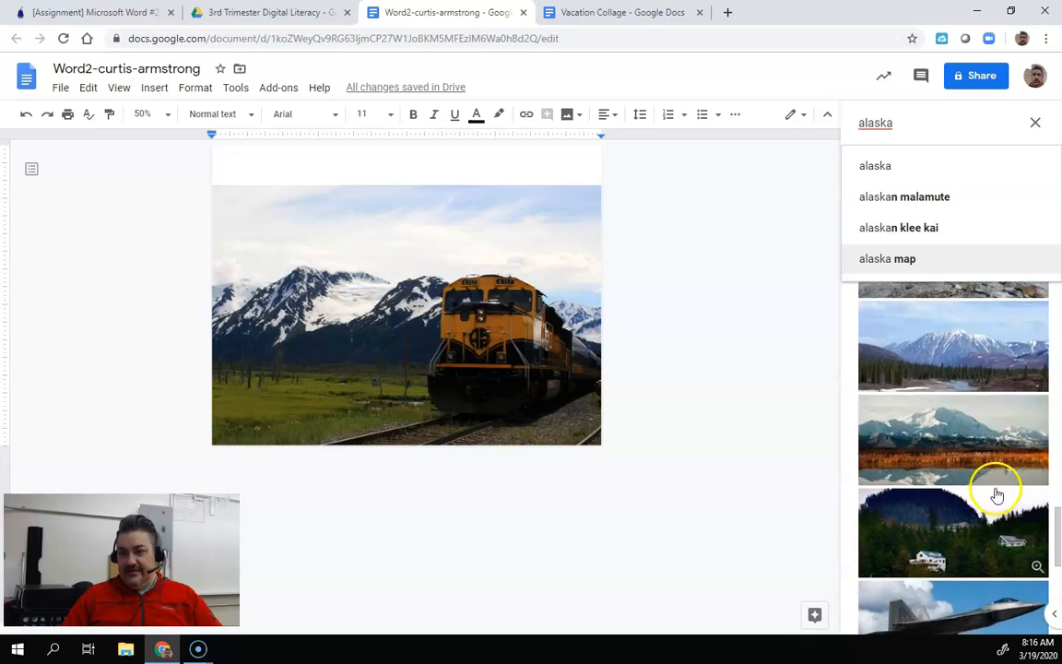
left_click(972, 345)
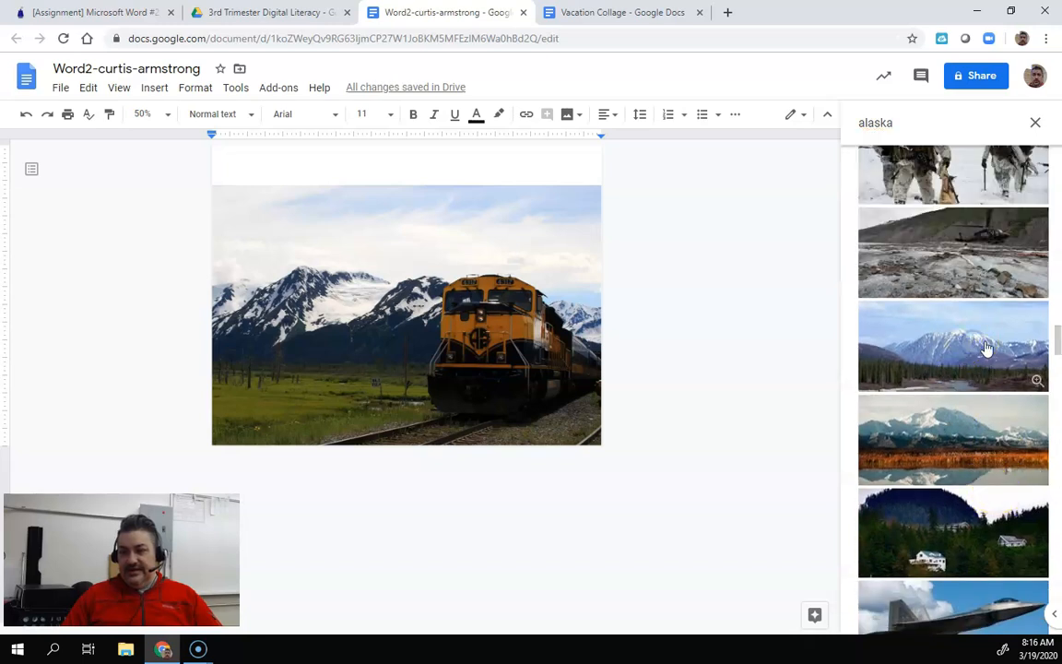
left_click(1016, 610)
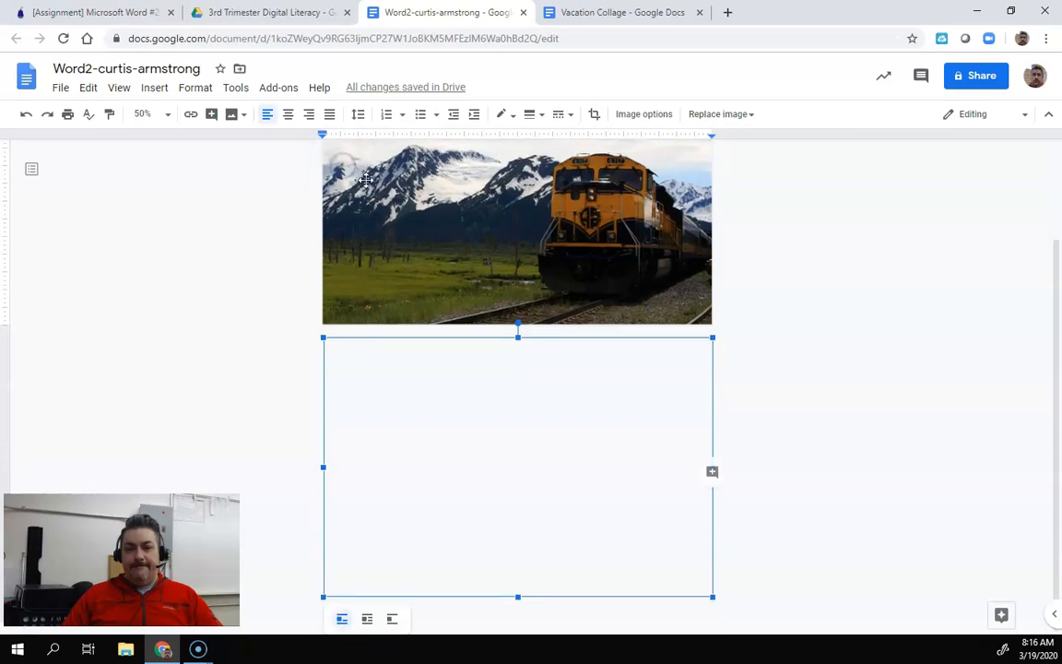
Set the mountain picture's wrapping to Break text, move it over the train picture's left side and shrink it to about a quarter of the page width
left_click(368, 619)
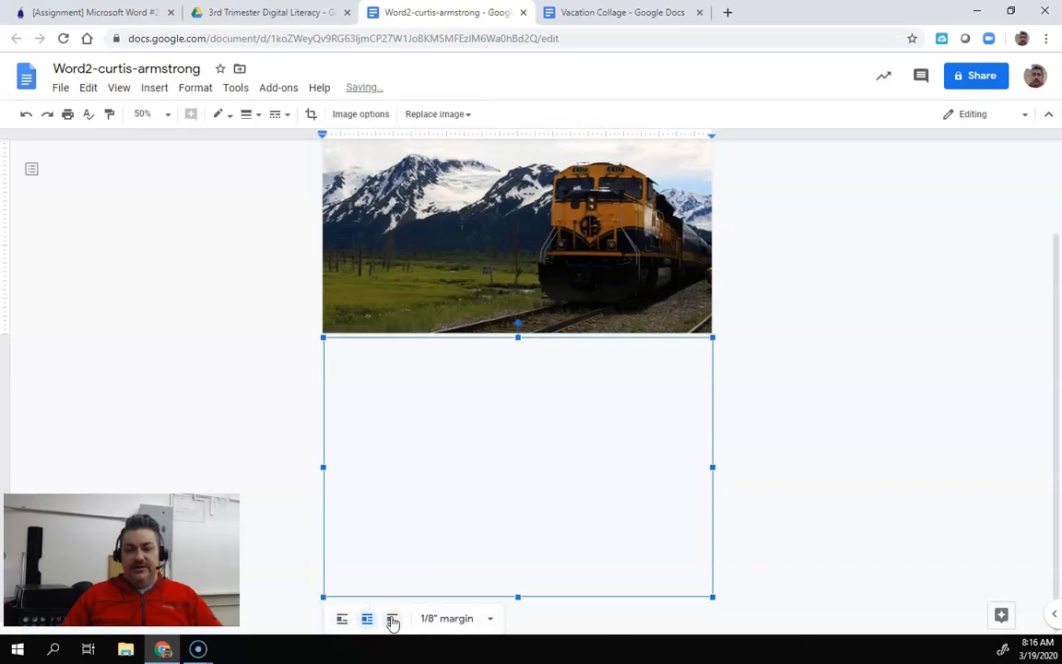
left_click_drag(540, 348, 515, 225)
left_click_drag(315, 197, 561, 360)
left_click_drag(619, 406, 403, 209)
scroll(435, 282, "up", 1)
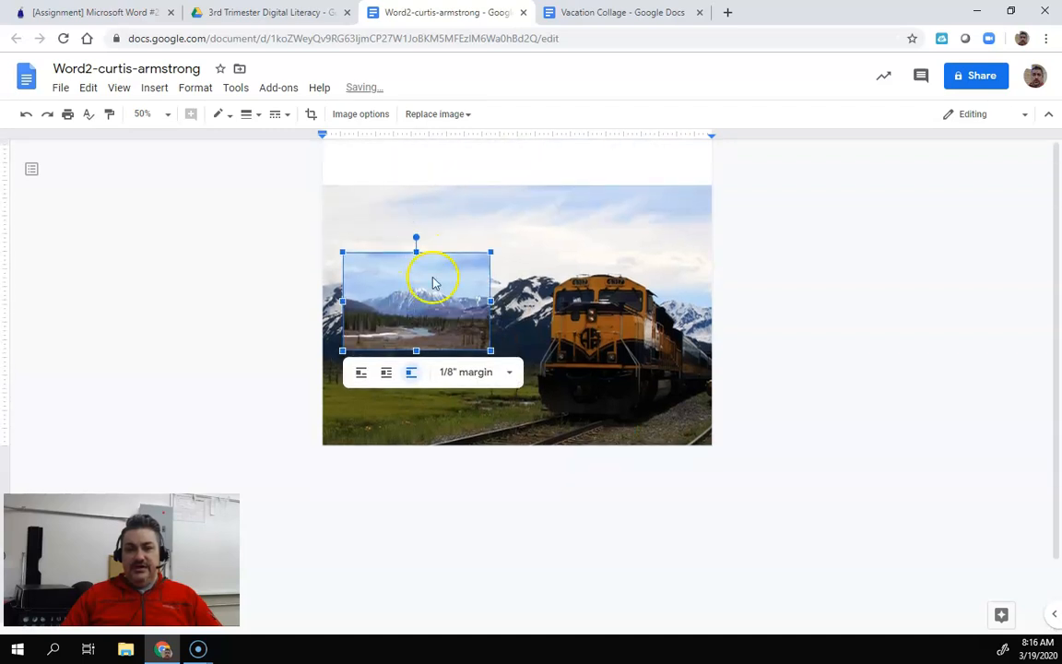
left_click_drag(490, 350, 385, 247)
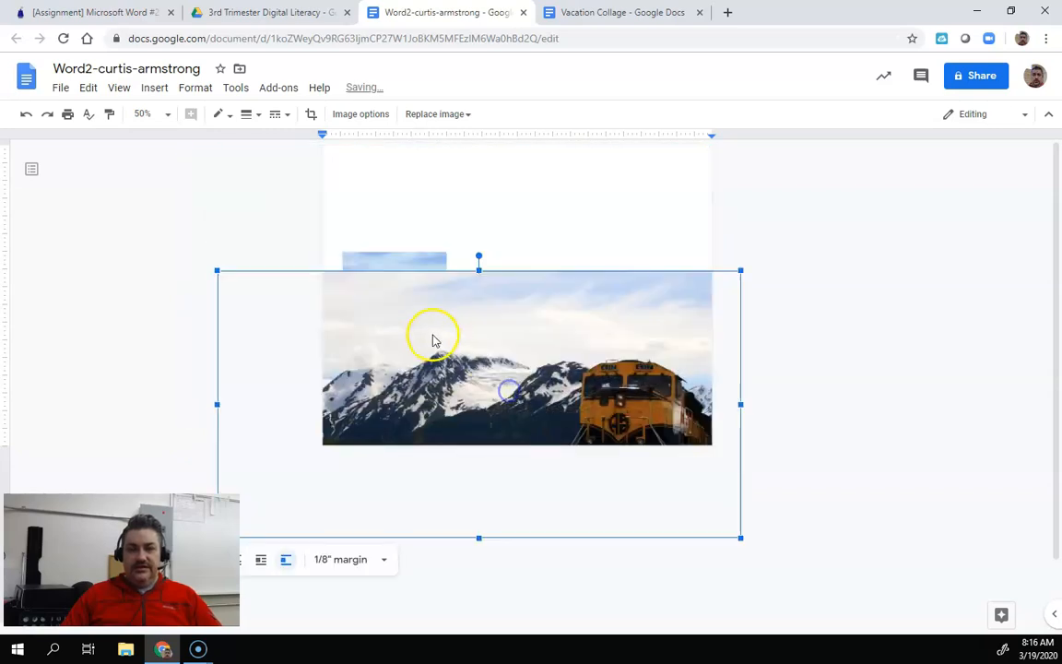
Open the image options for the small mountain picture
left_click(396, 264)
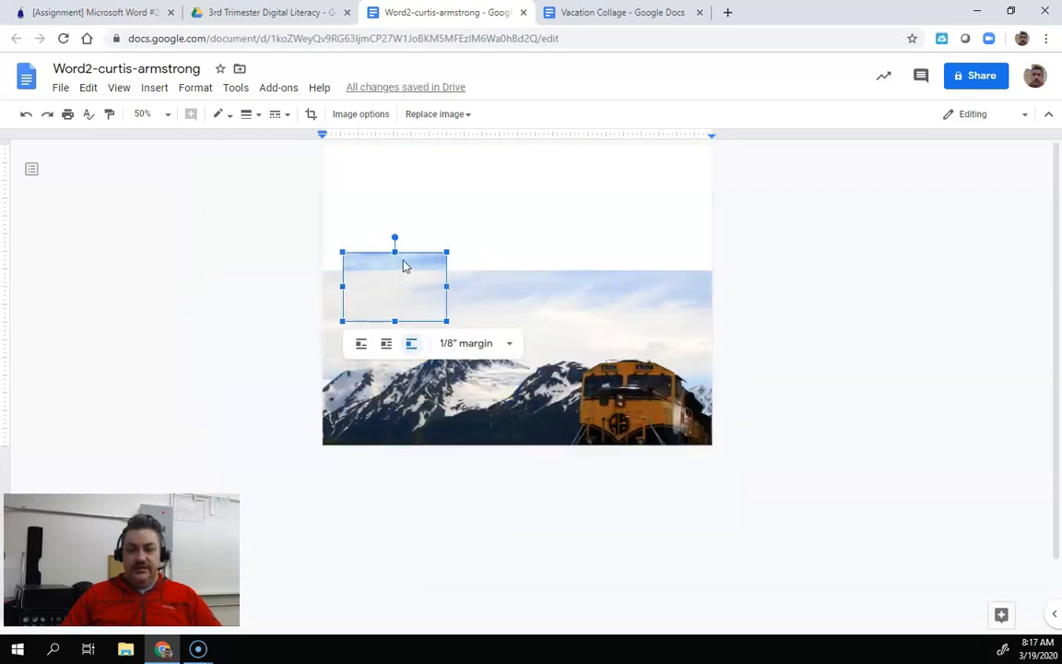
left_click(365, 116)
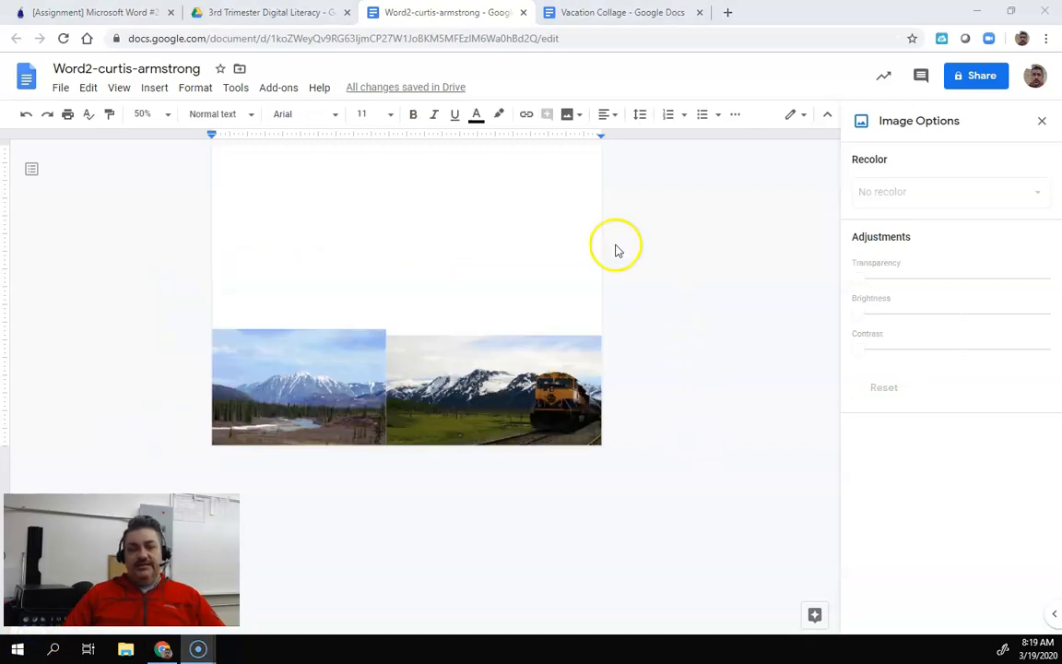
Compare the text wrapping settings of the mountain picture and the train picture
left_click(366, 363)
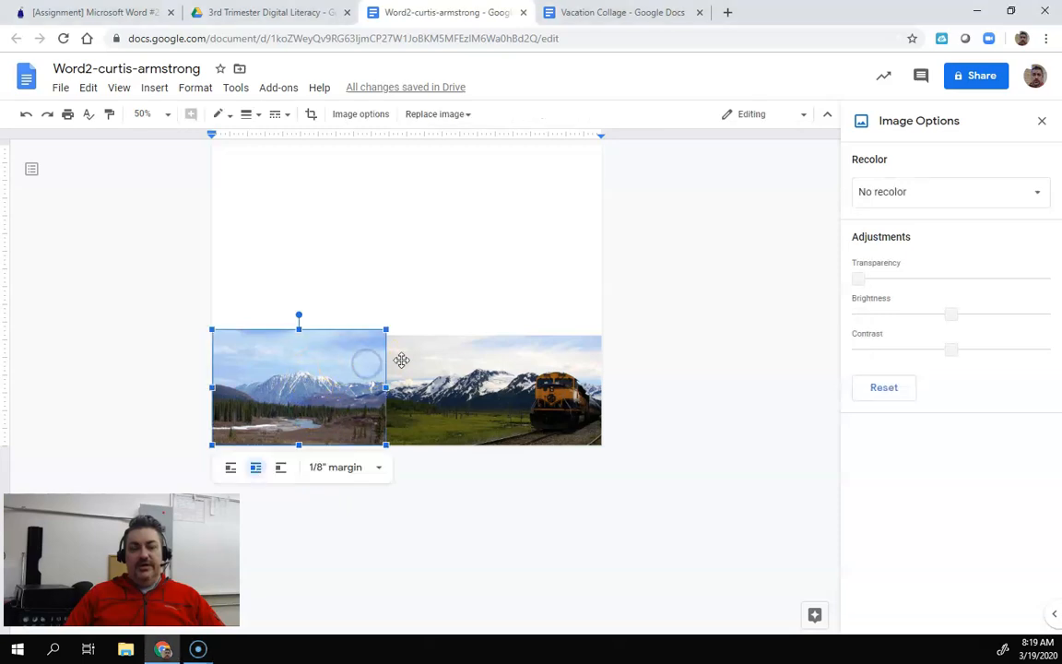
left_click(430, 368)
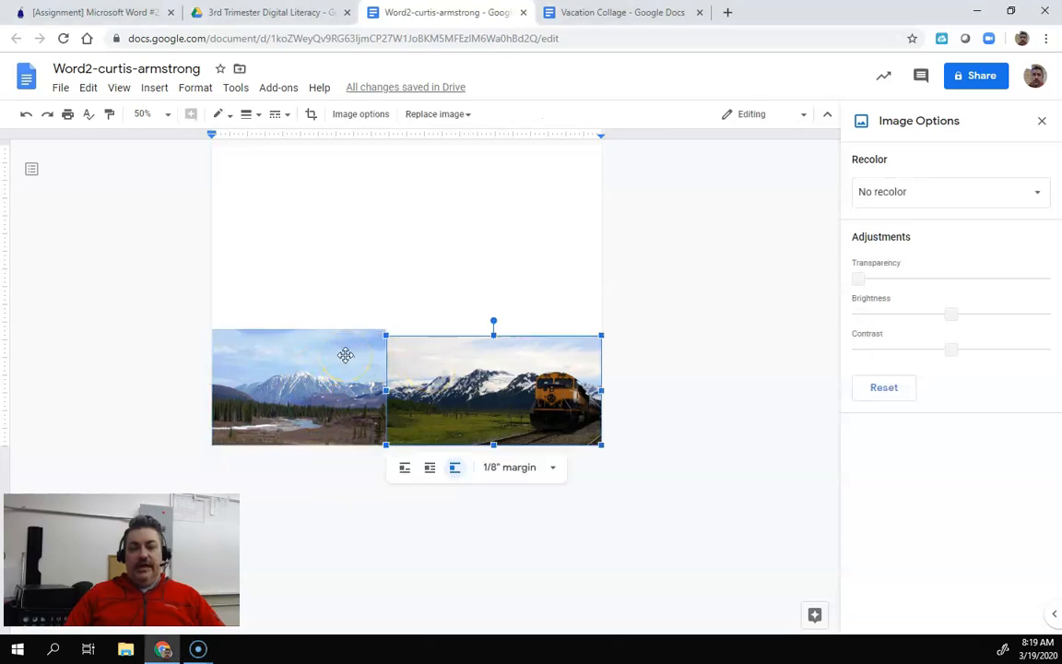
left_click(341, 396)
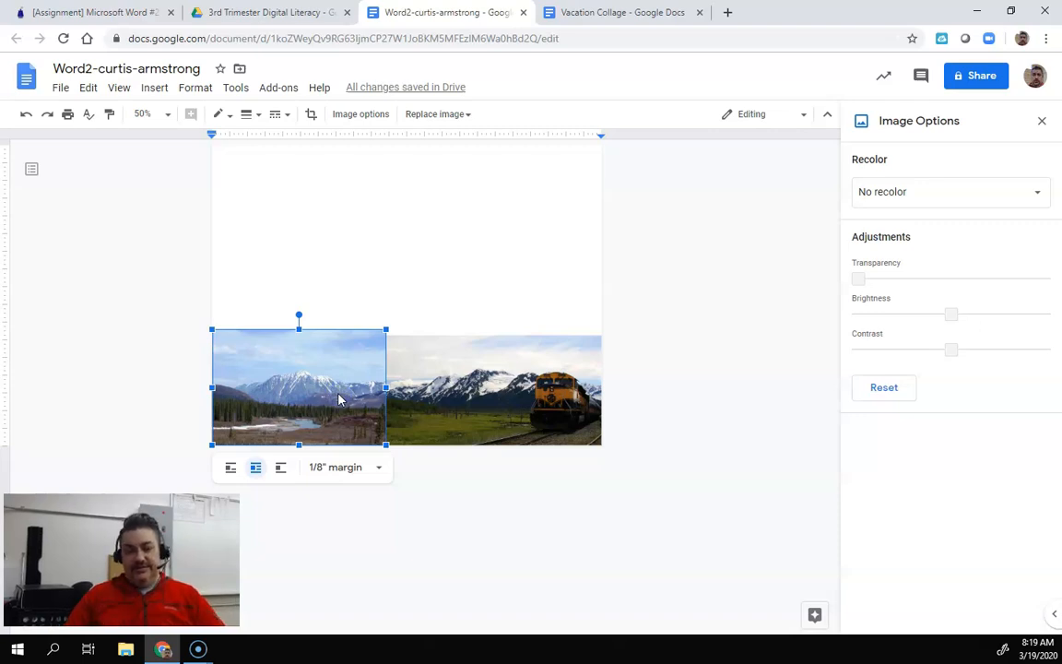
left_click(403, 379)
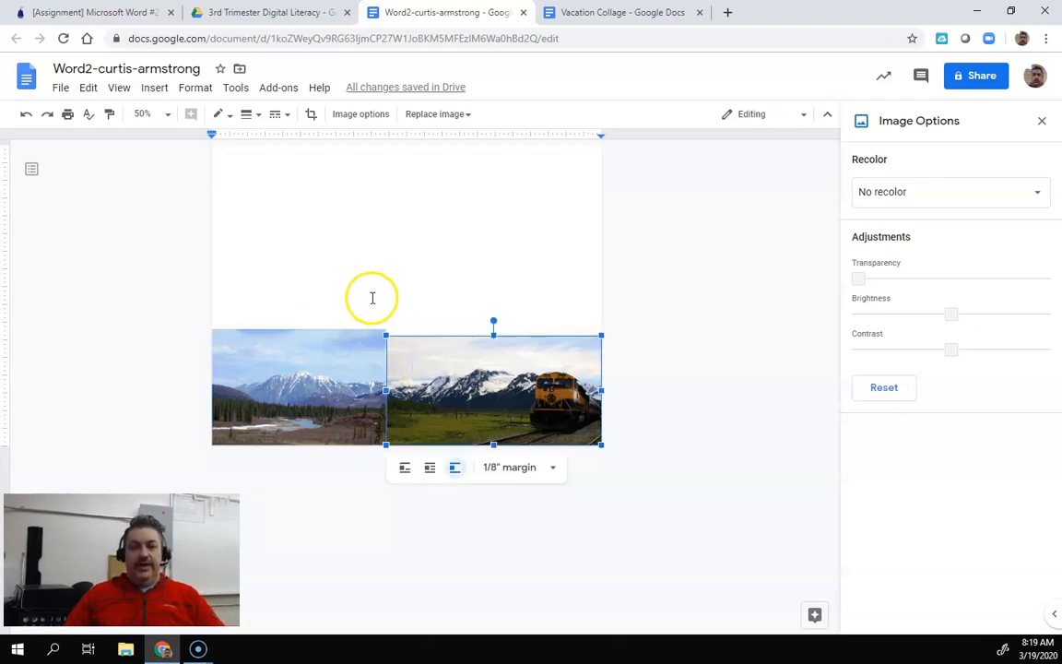
left_click(364, 343)
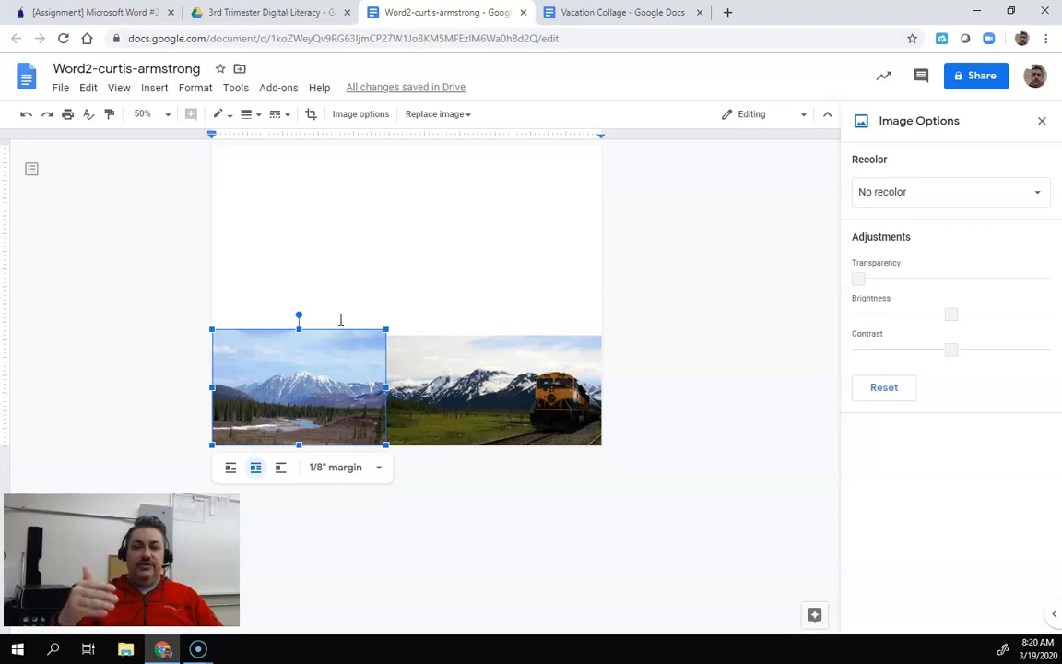
Deselect the mountain picture and check which sources are offered for inserting another image
left_click(159, 90)
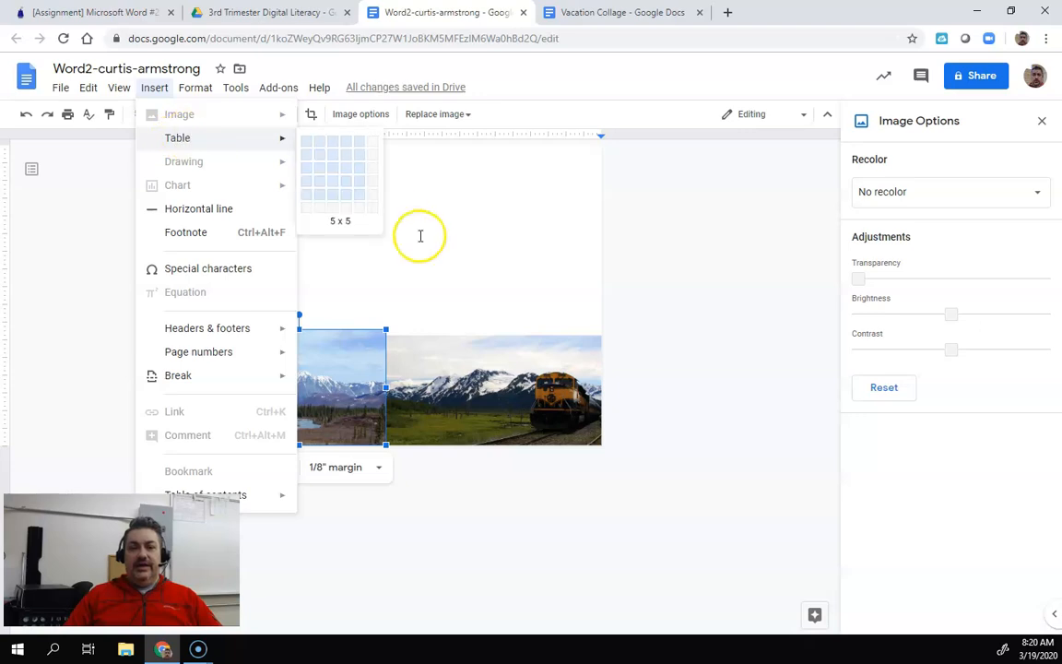
left_click(420, 241)
left_click(154, 88)
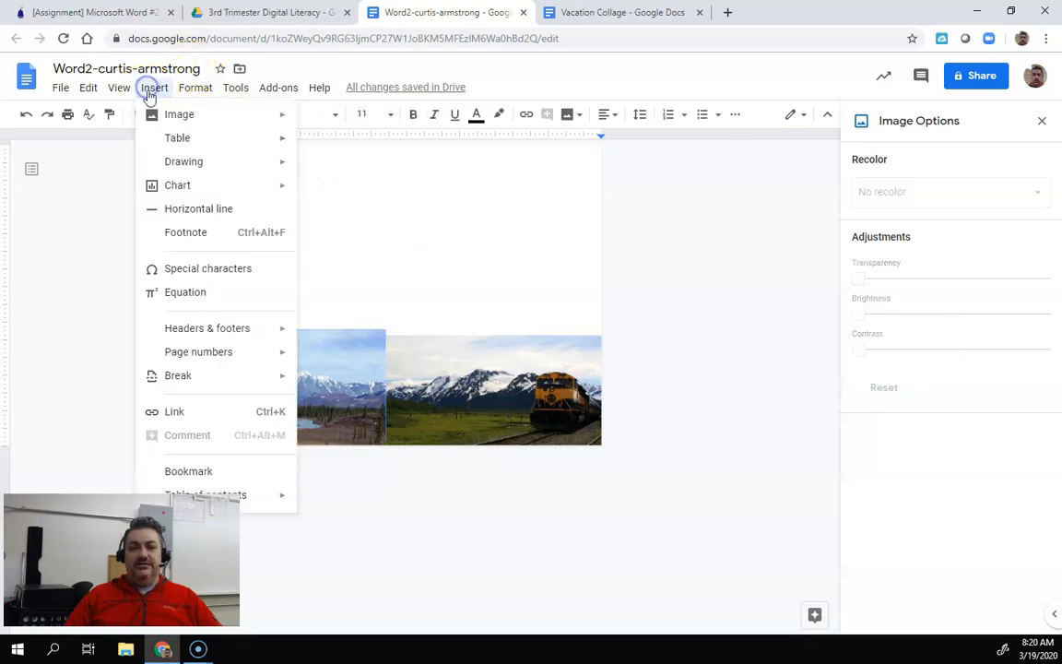
mouse_move(181, 118)
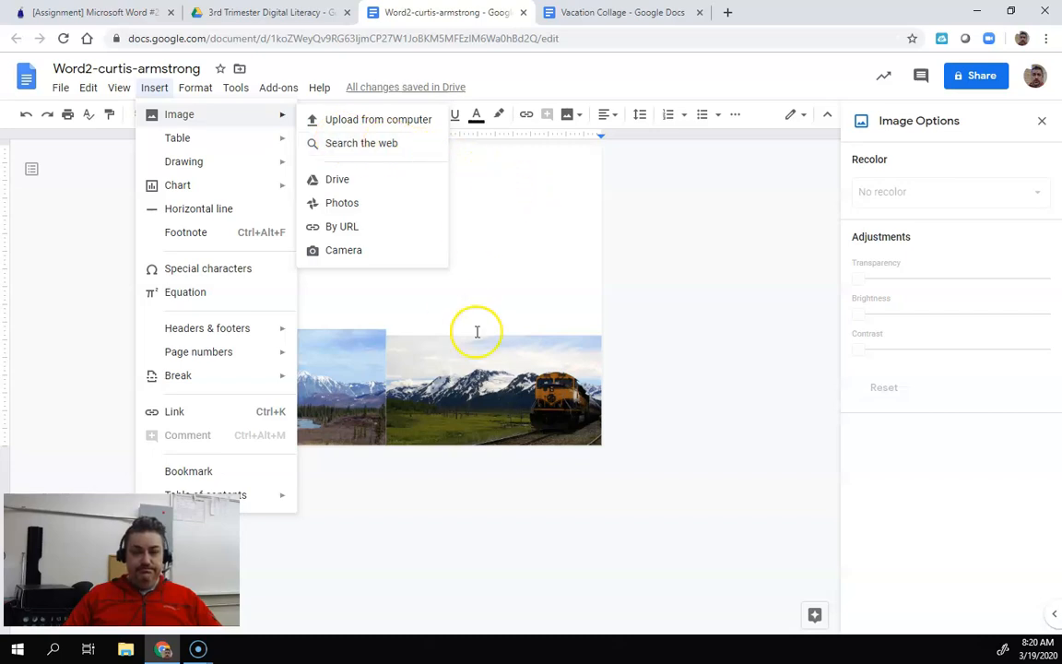
left_click(563, 280)
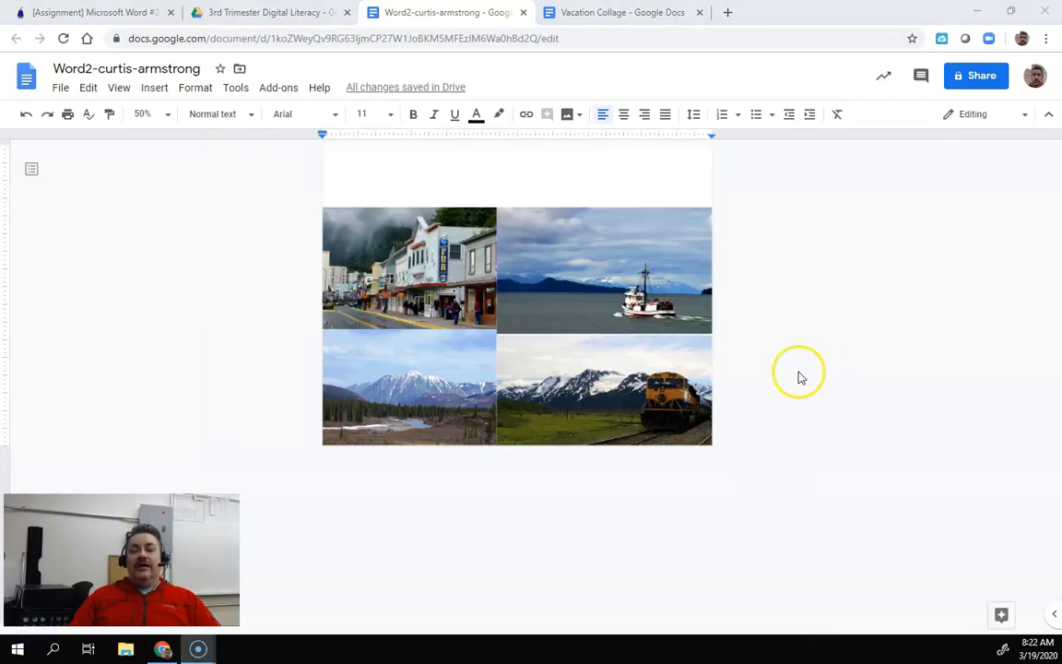
Insert the snow-streaked green mountainside picture from the alaska web image results
left_click(157, 91)
mouse_move(192, 116)
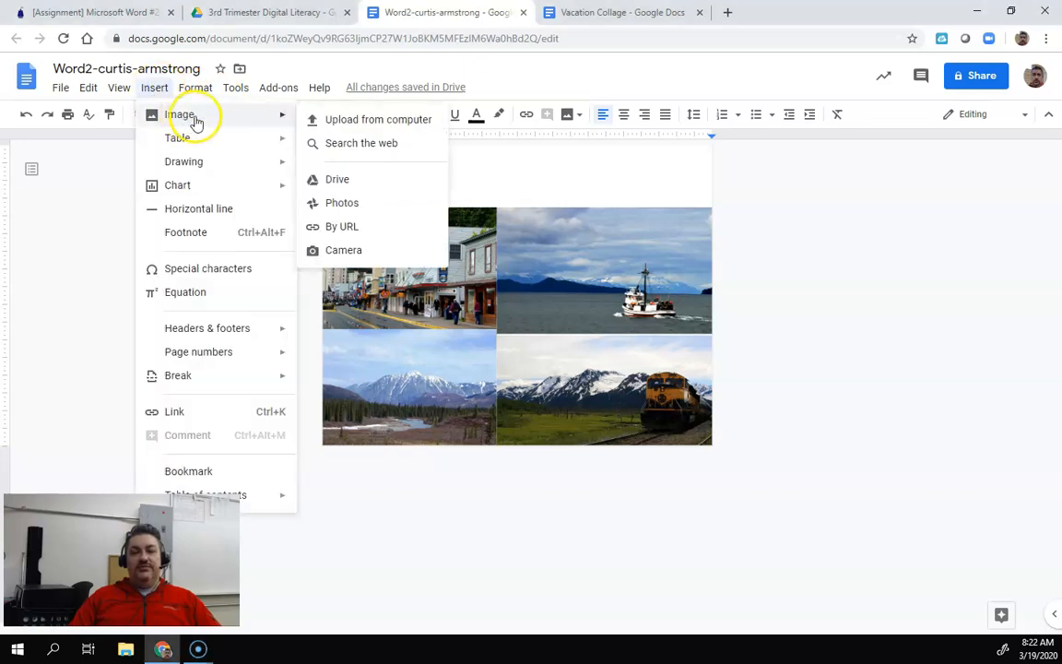
left_click(337, 146)
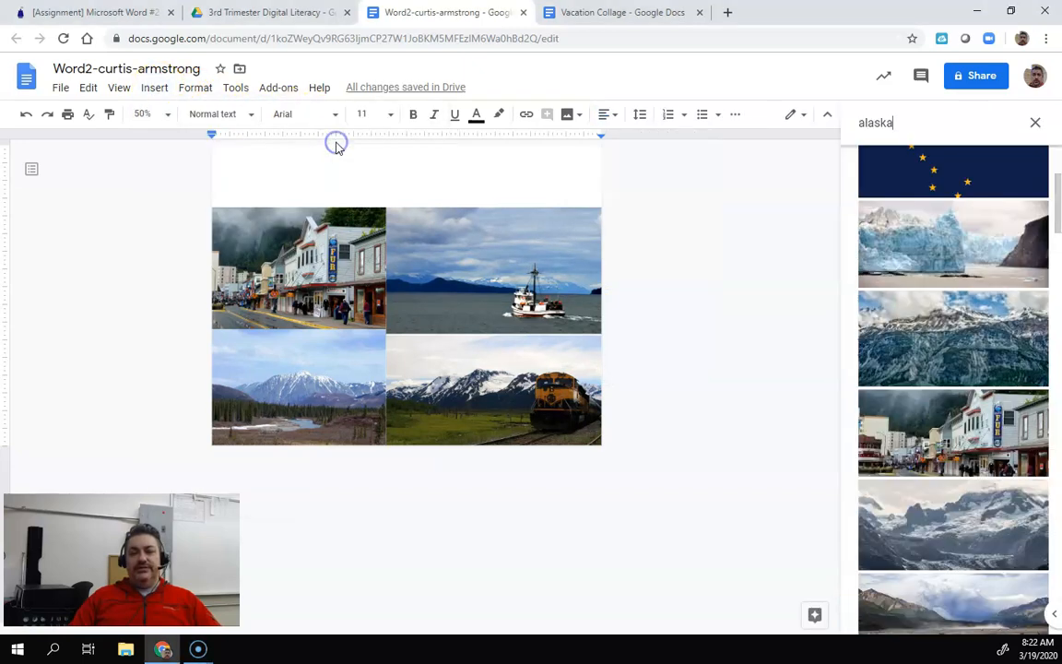
left_click(938, 325)
left_click(919, 342)
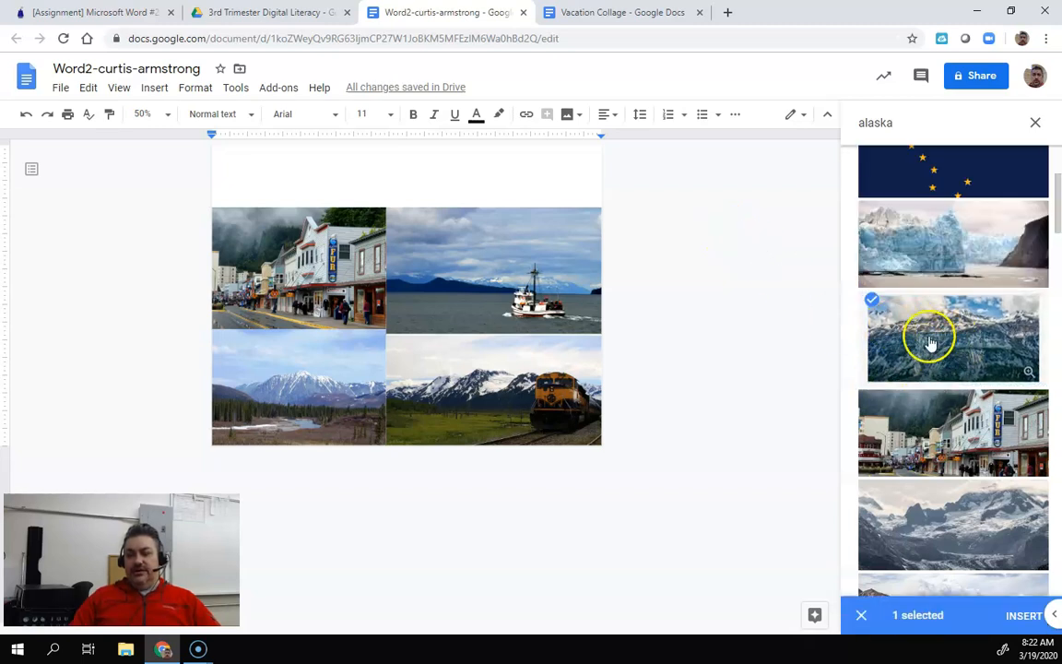
left_click(1023, 615)
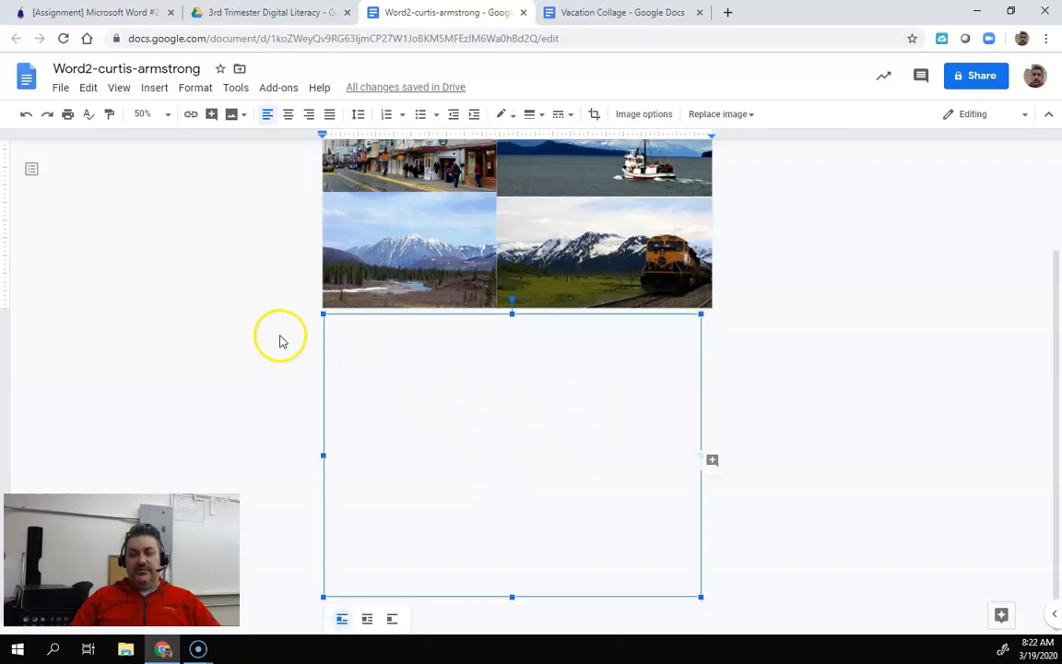
Set the new mountainside picture's wrapping to Break text and shrink it proportionally to about a third of the page width
scroll(763, 419, "up", 2)
scroll(763, 418, "down", 2)
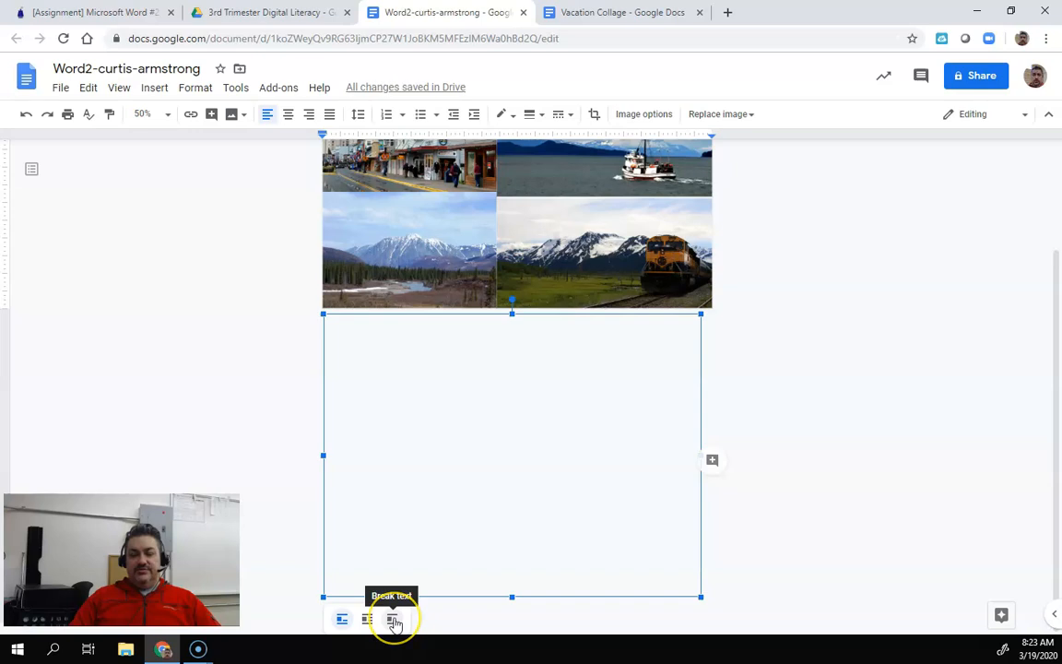
left_click(343, 620)
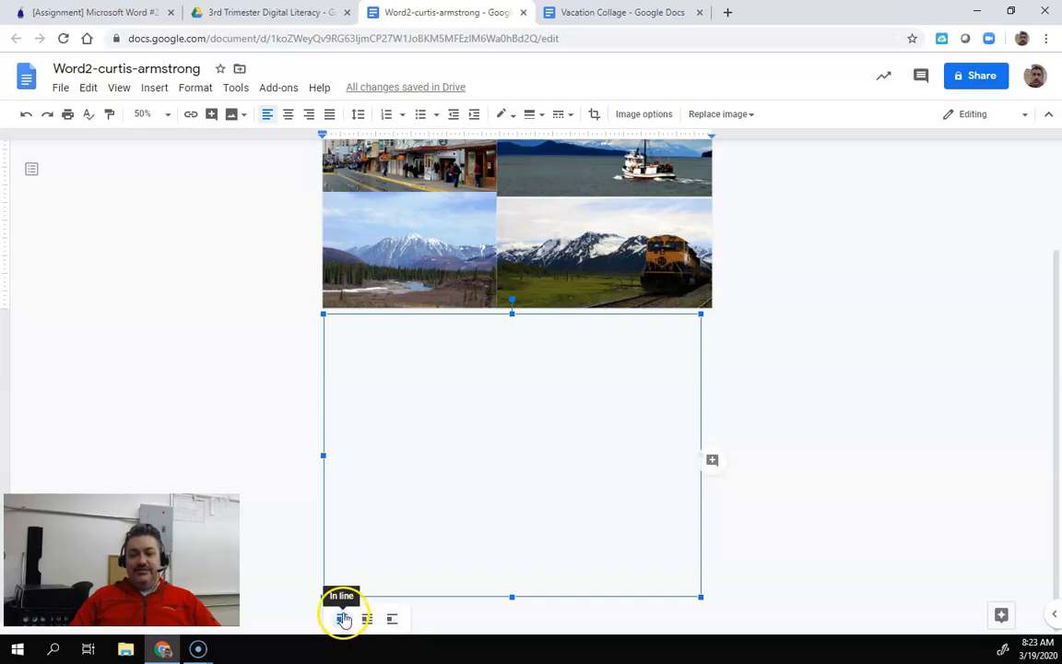
left_click(394, 621)
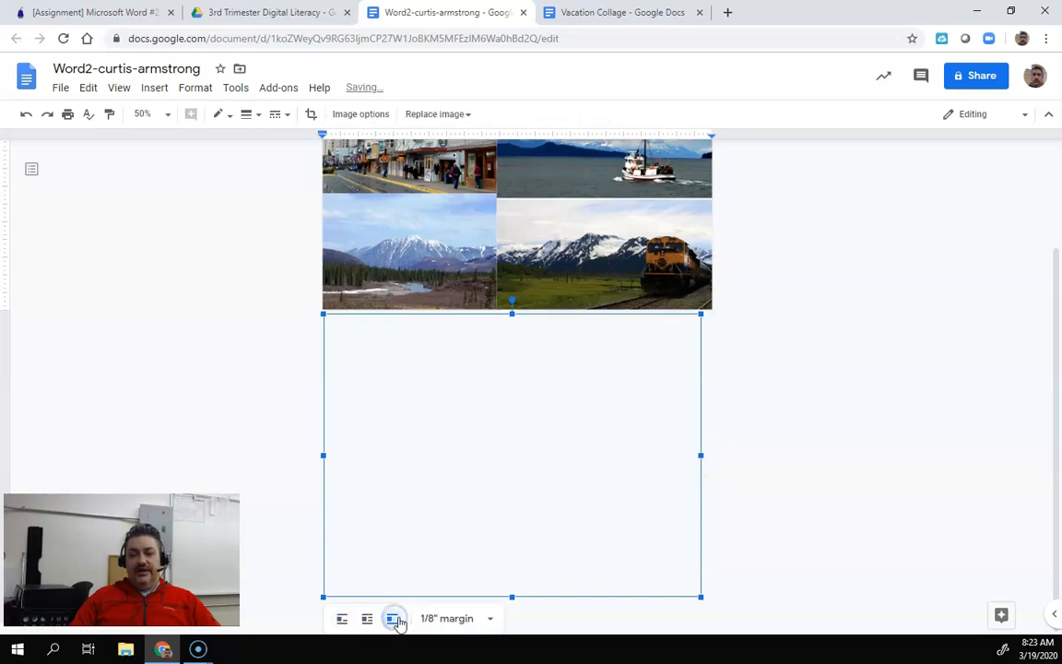
left_click_drag(699, 595, 415, 418)
scroll(656, 445, "up", 2)
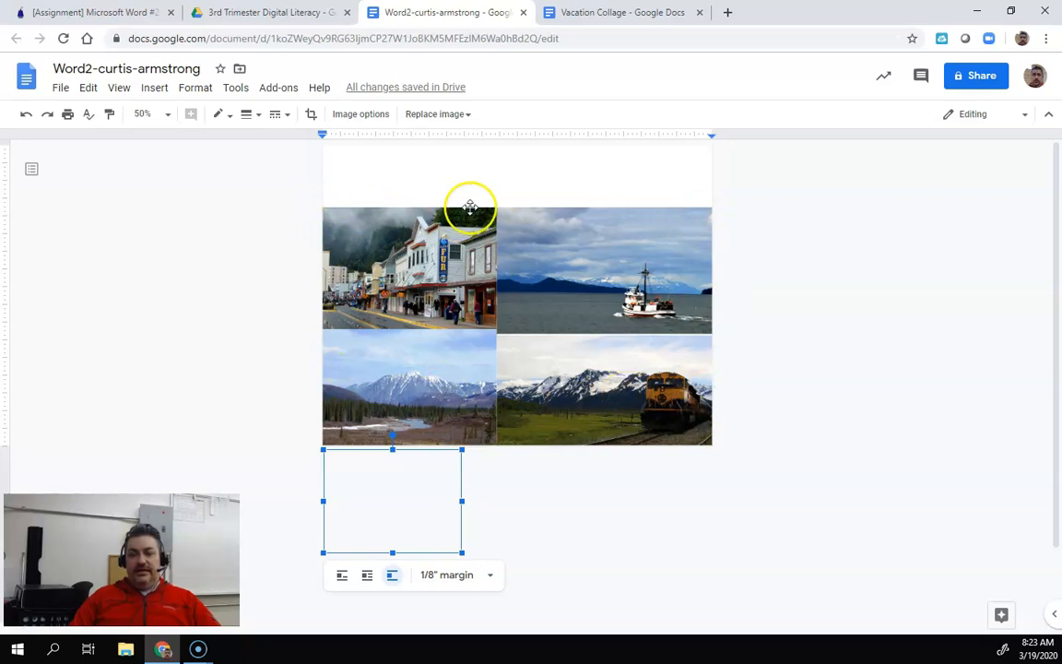
Place the snow-streaked mountainside picture over the centre of the collage where the four other pictures meet
left_click_drag(401, 505, 525, 330)
left_click(772, 346)
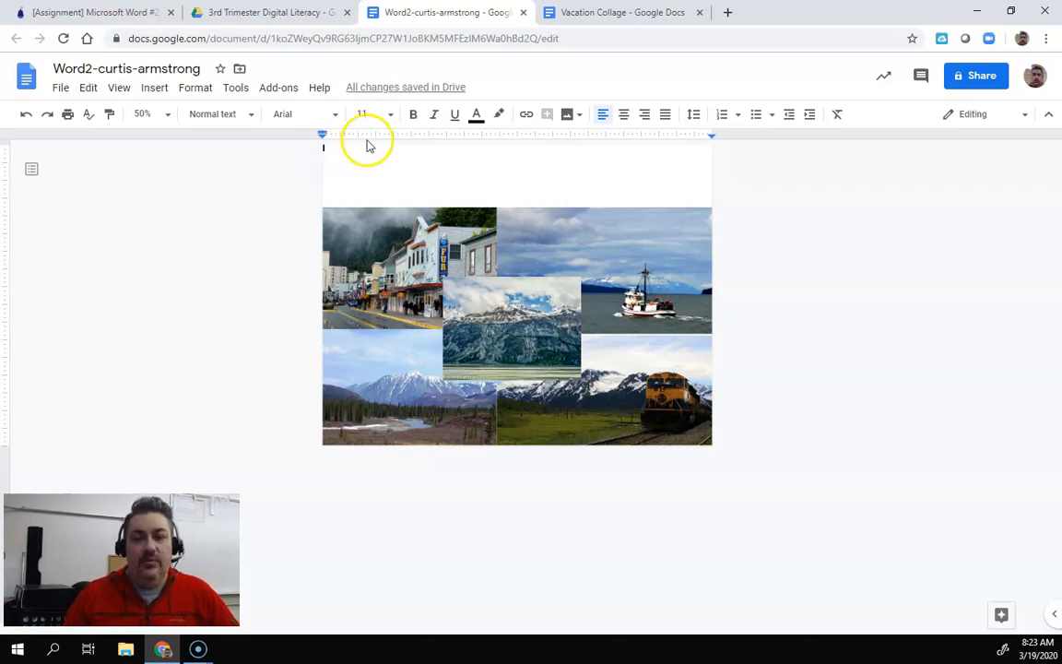
Set the view to 75% and the font size of the empty title line above the pictures to 48
left_click(390, 115)
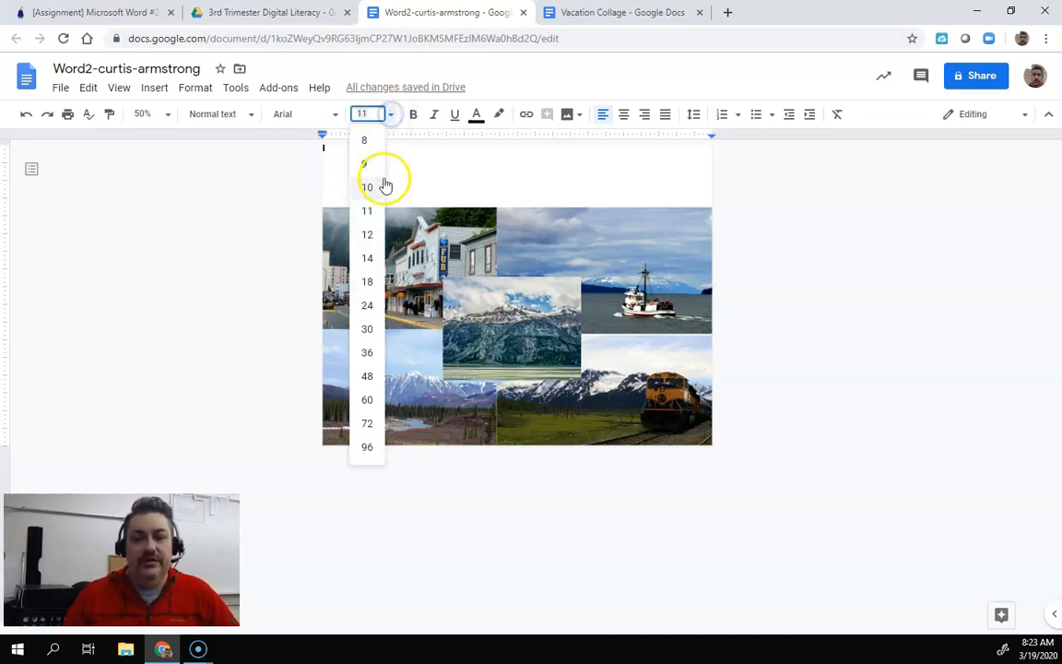
left_click(406, 173)
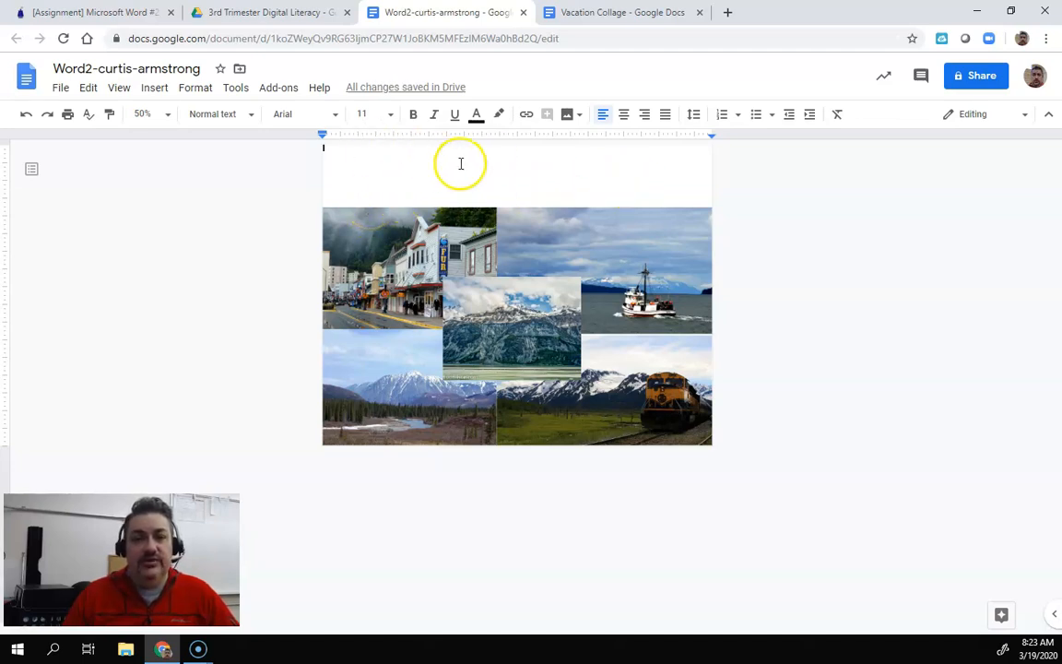
left_click(164, 115)
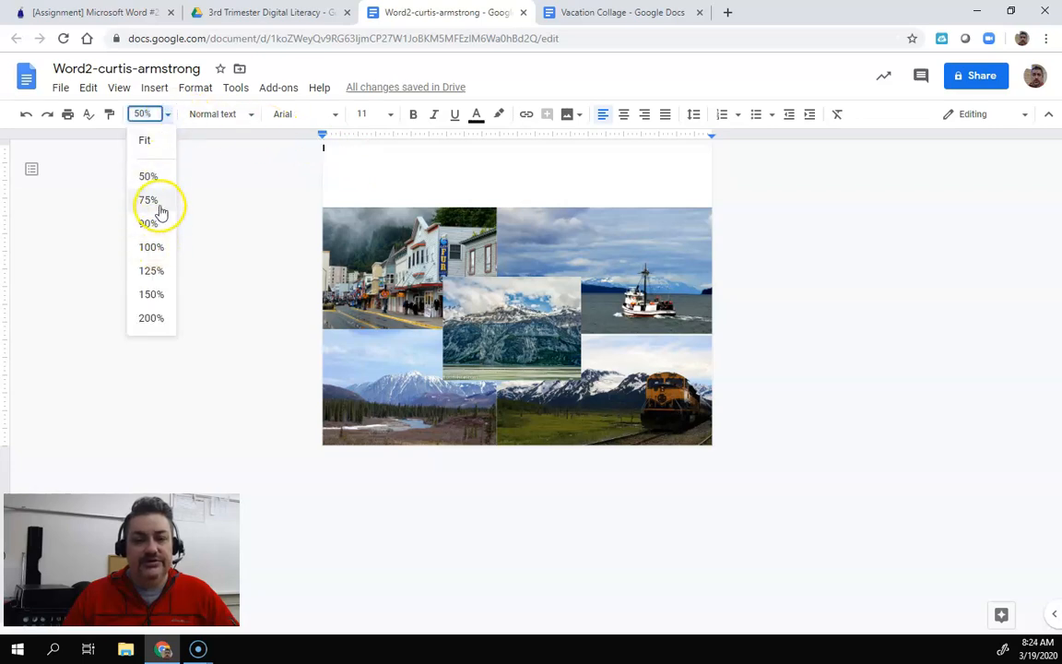
left_click(159, 206)
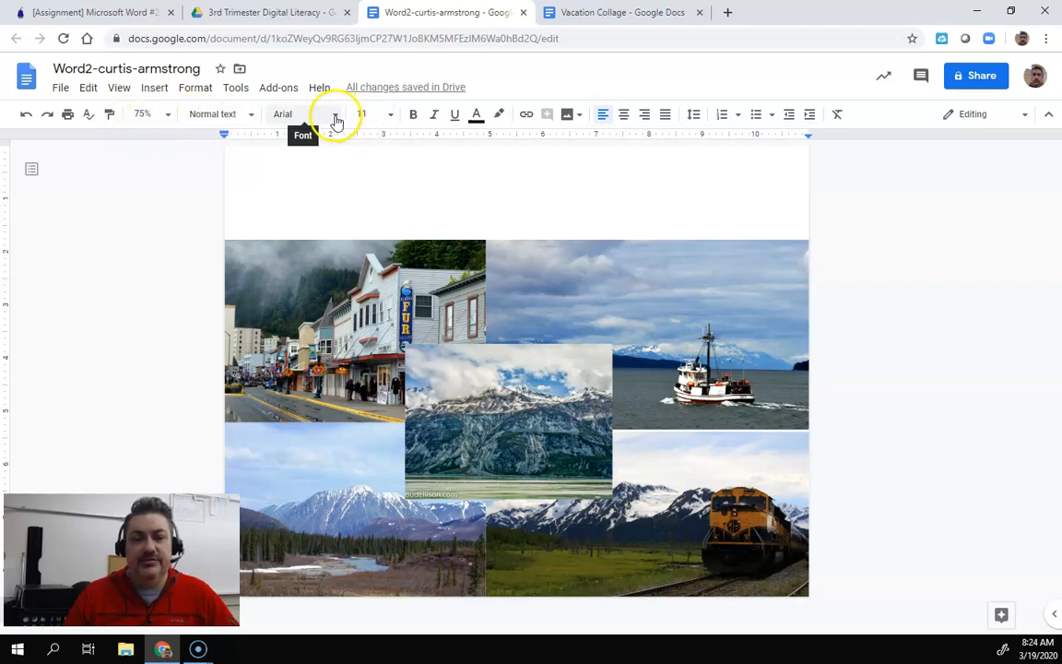
left_click(390, 115)
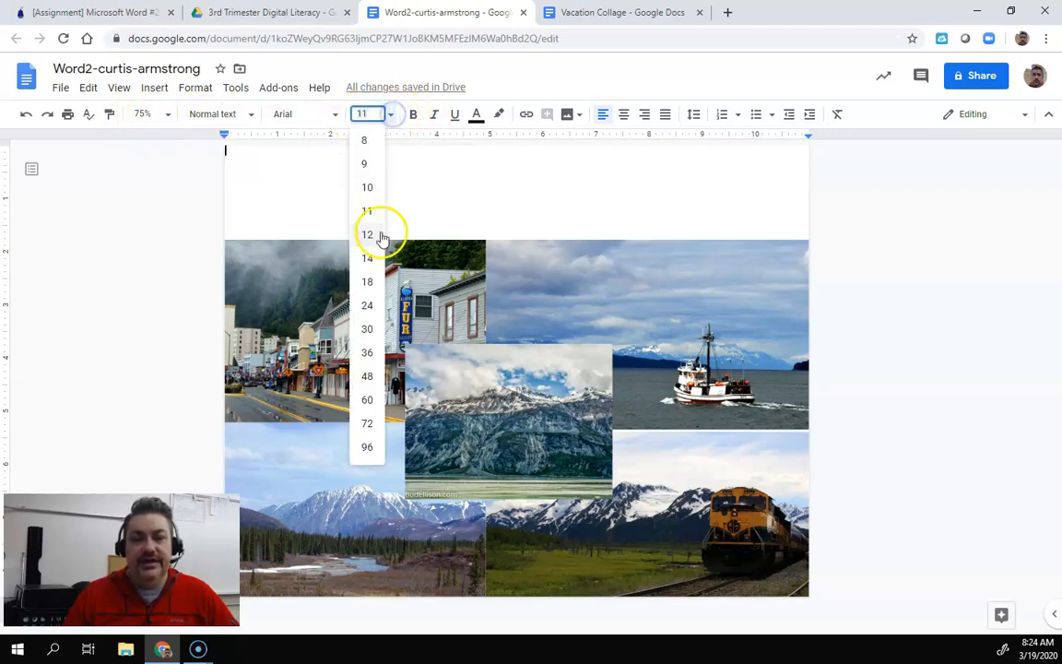
left_click(368, 306)
left_click(390, 114)
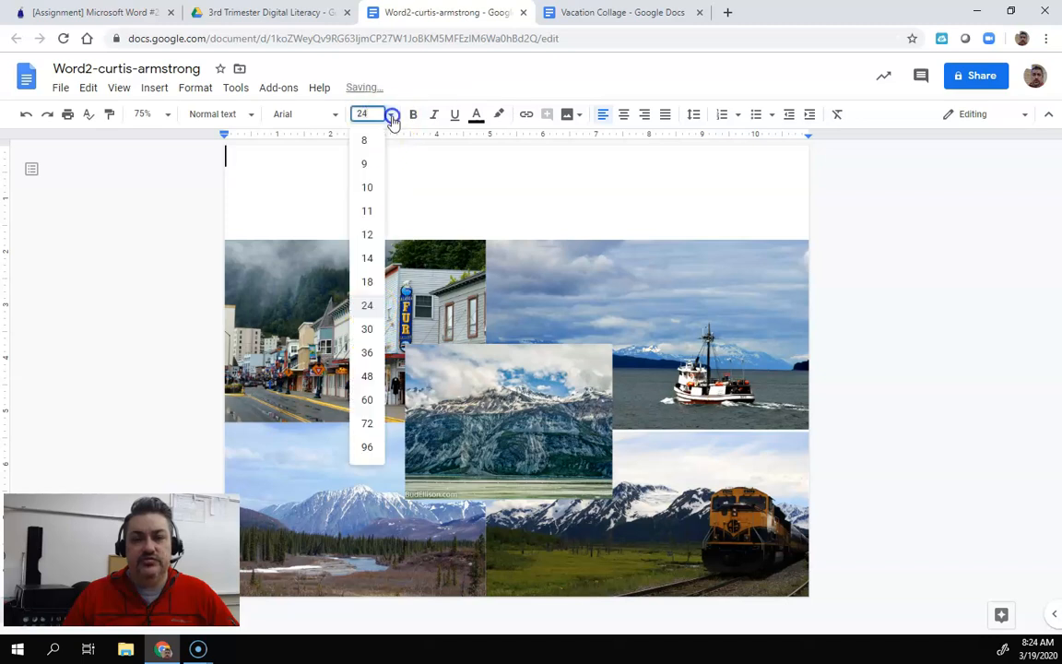
left_click(370, 344)
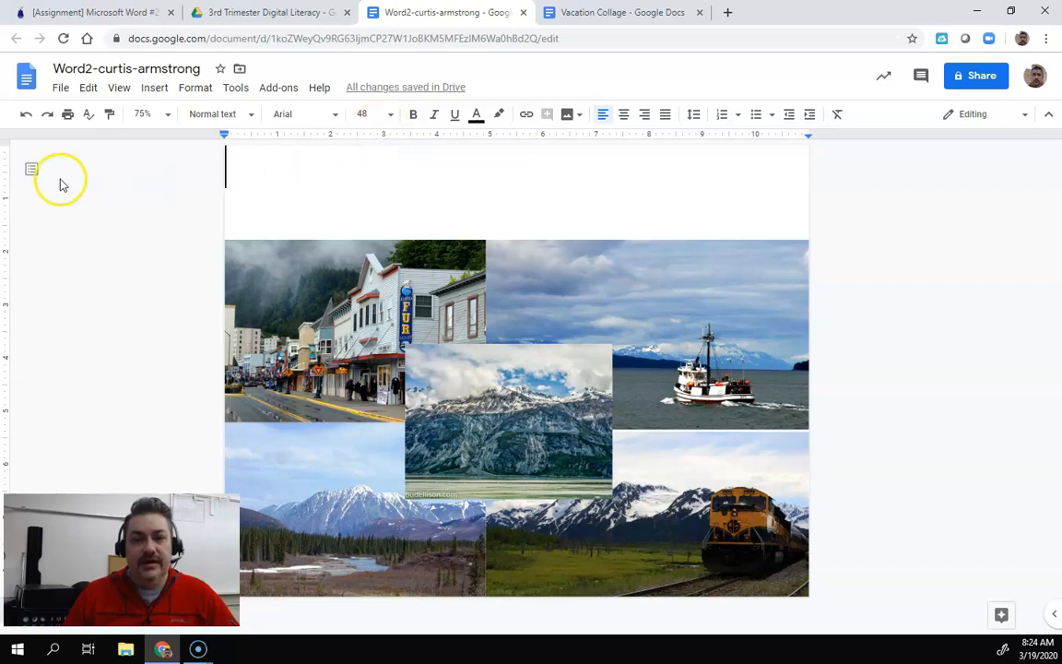
Increase the page's top margin by about half an inch and move the street and boat pictures back up
left_click_drag(6, 147, 5, 174)
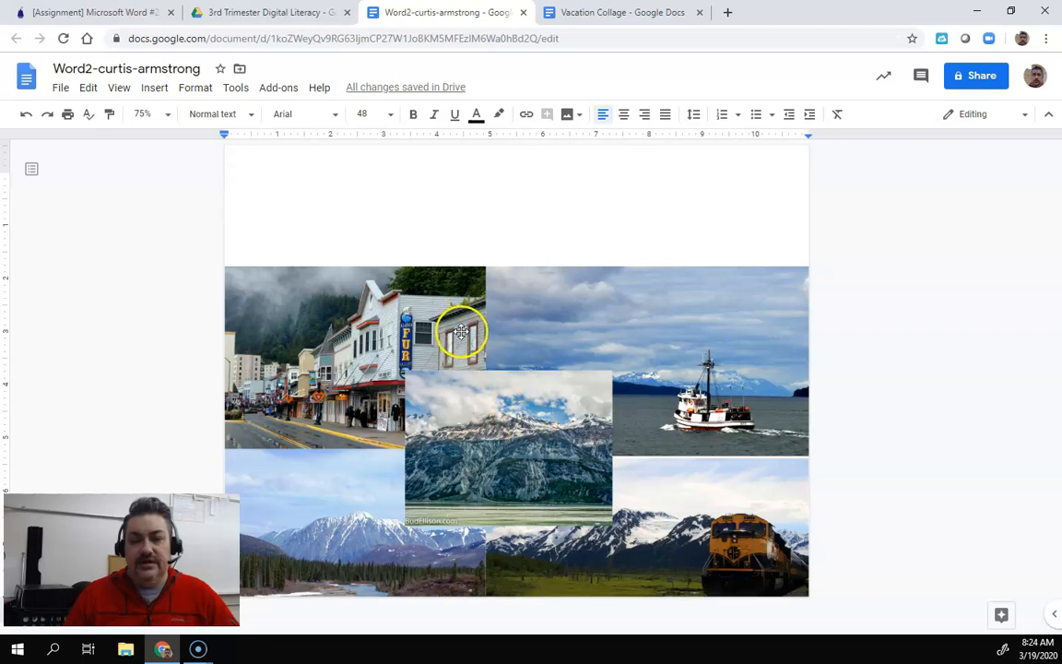
left_click(395, 296)
left_click_drag(396, 296, 396, 251)
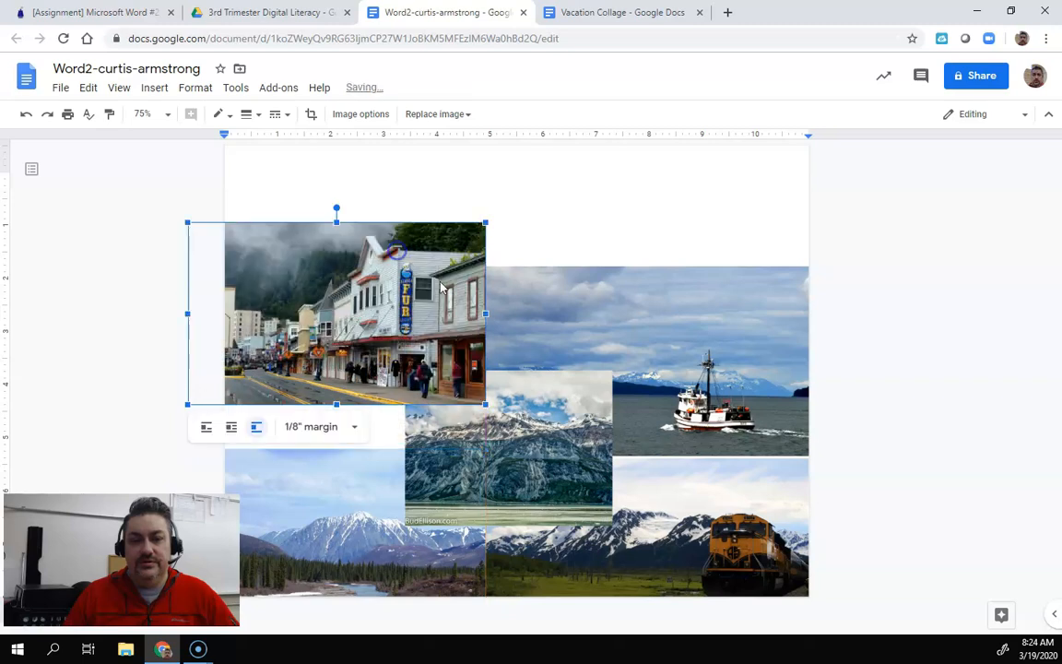
left_click_drag(611, 336, 611, 289)
Move the mountainside picture aside over the boat picture's right edge and shift the train and mountain pictures up against the top row
left_click(445, 441)
left_click_drag(435, 440, 749, 237)
left_click(586, 508)
left_click_drag(586, 508, 586, 462)
left_click(396, 504)
left_click_drag(397, 504, 394, 477)
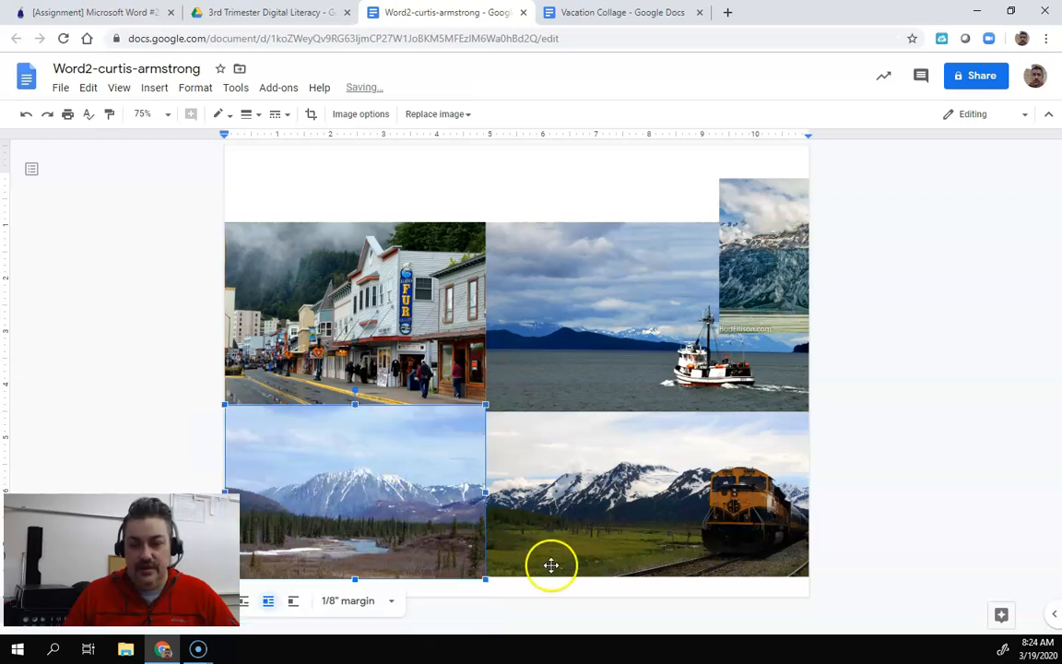
Enlarge the train picture and the mountain picture proportionally from their outer lower corners until they reach the page's bottom edge
left_click(774, 573)
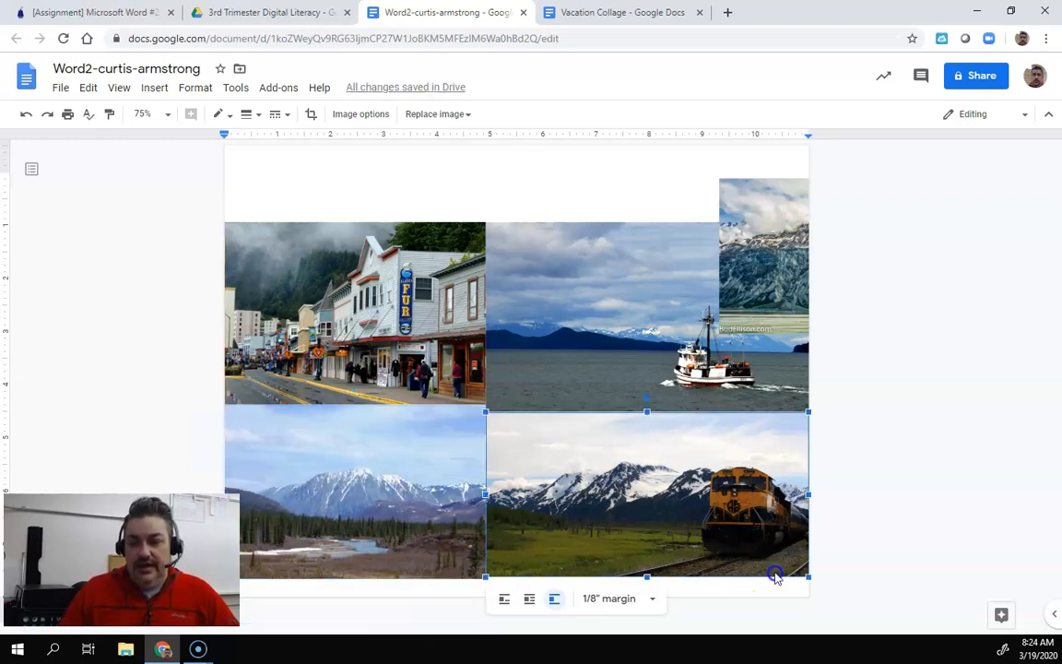
left_click_drag(808, 578, 851, 595)
left_click(323, 526)
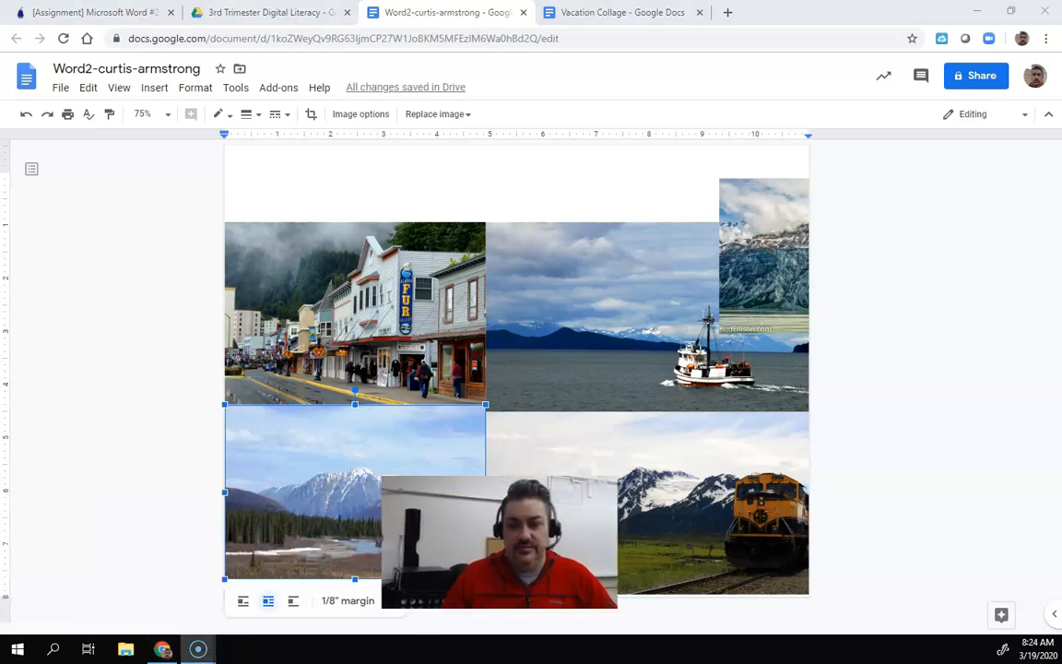
left_click_drag(224, 579, 197, 596)
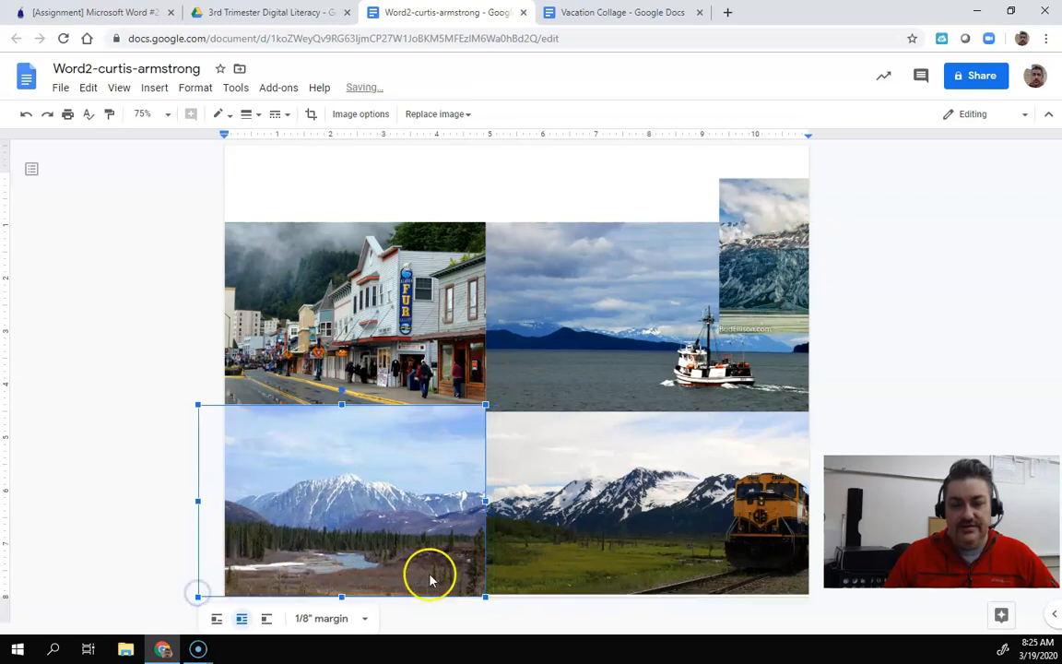
left_click_drag(762, 262, 785, 247)
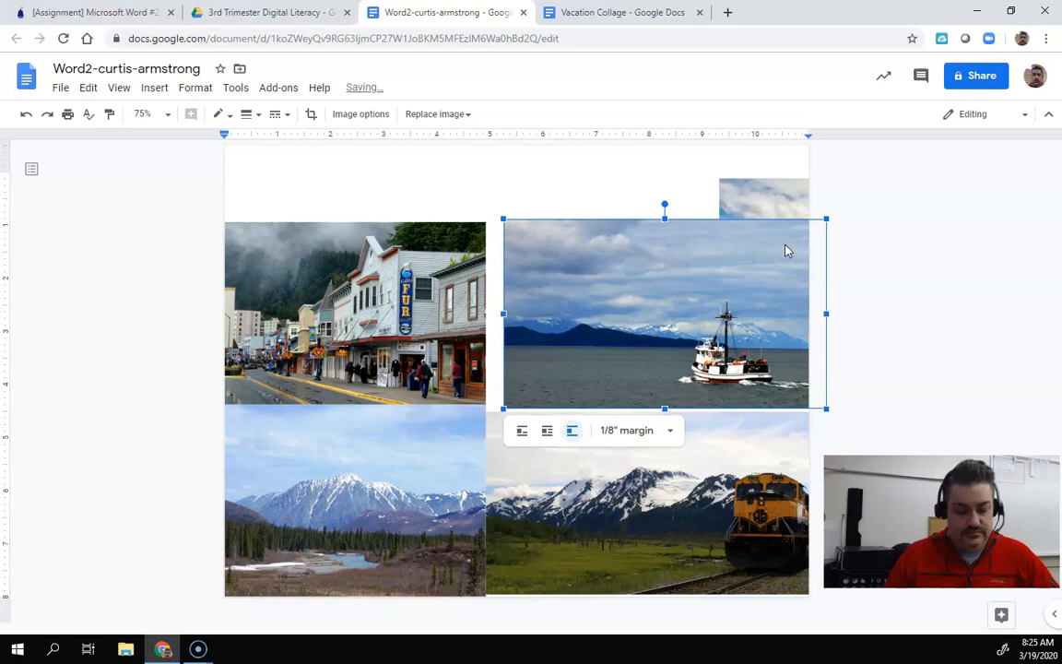
left_click(783, 192)
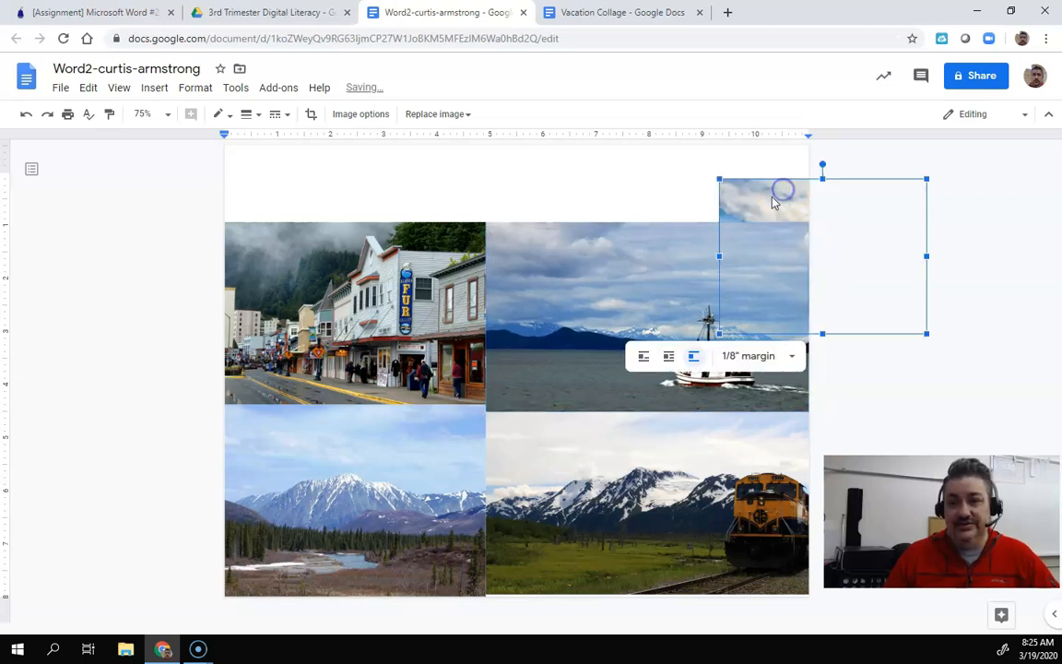
double_click(770, 196)
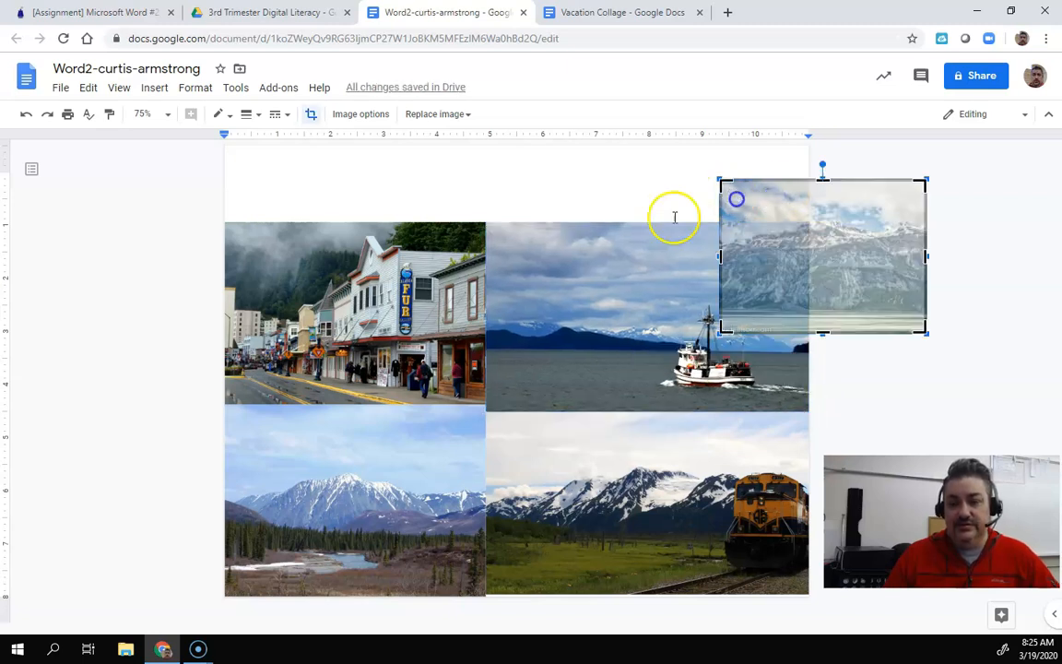
left_click(468, 266)
left_click(730, 205)
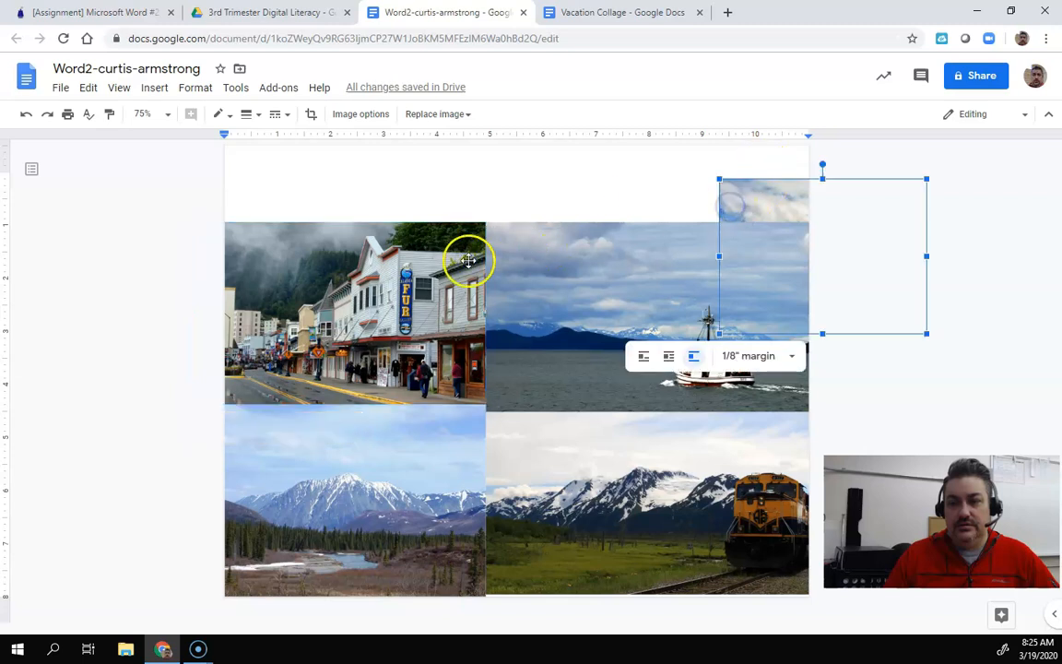
left_click(544, 267)
left_click(557, 472)
left_click(679, 277)
Reset the mountainside picture's wrapping to In line and back to Break text, and place it in front at the collage's centre
left_click(721, 197)
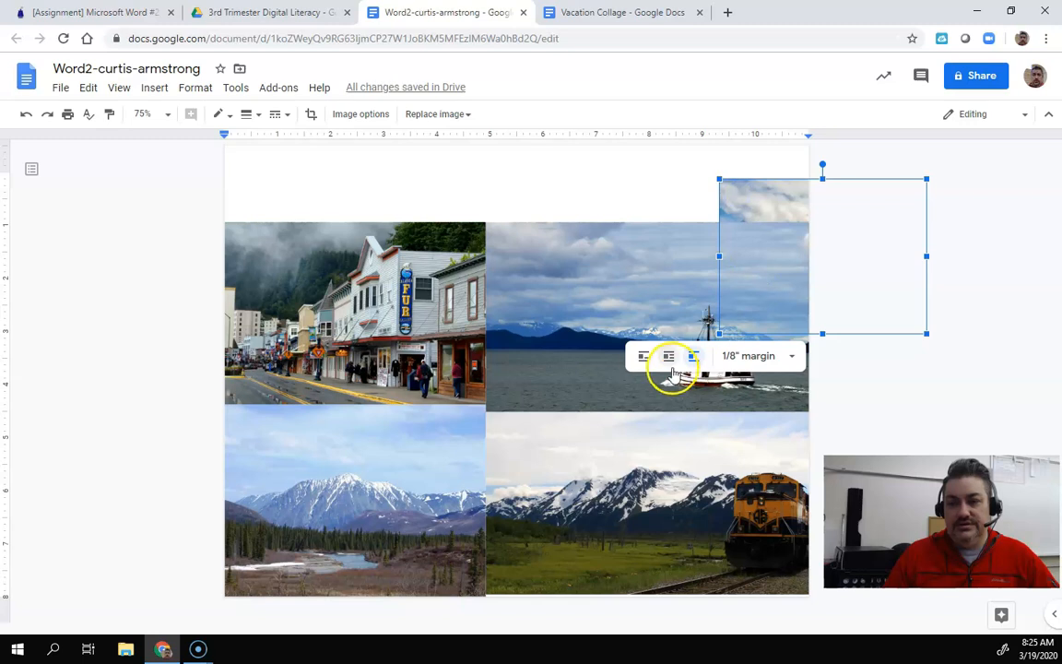
left_click(640, 356)
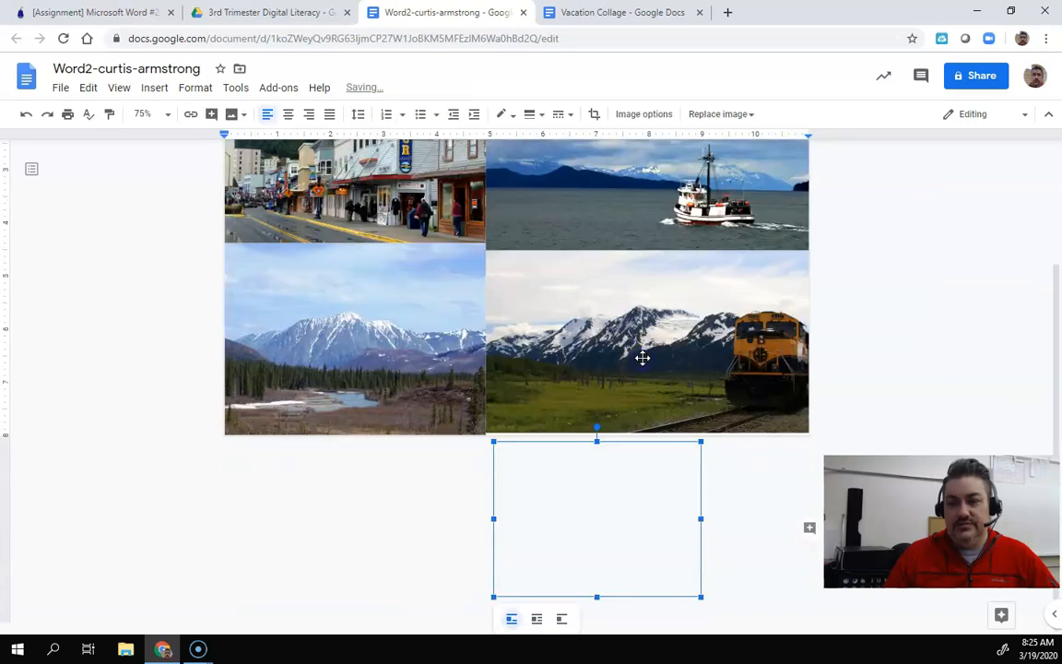
left_click(561, 619)
left_click_drag(602, 541, 518, 271)
scroll(874, 311, "up", 3)
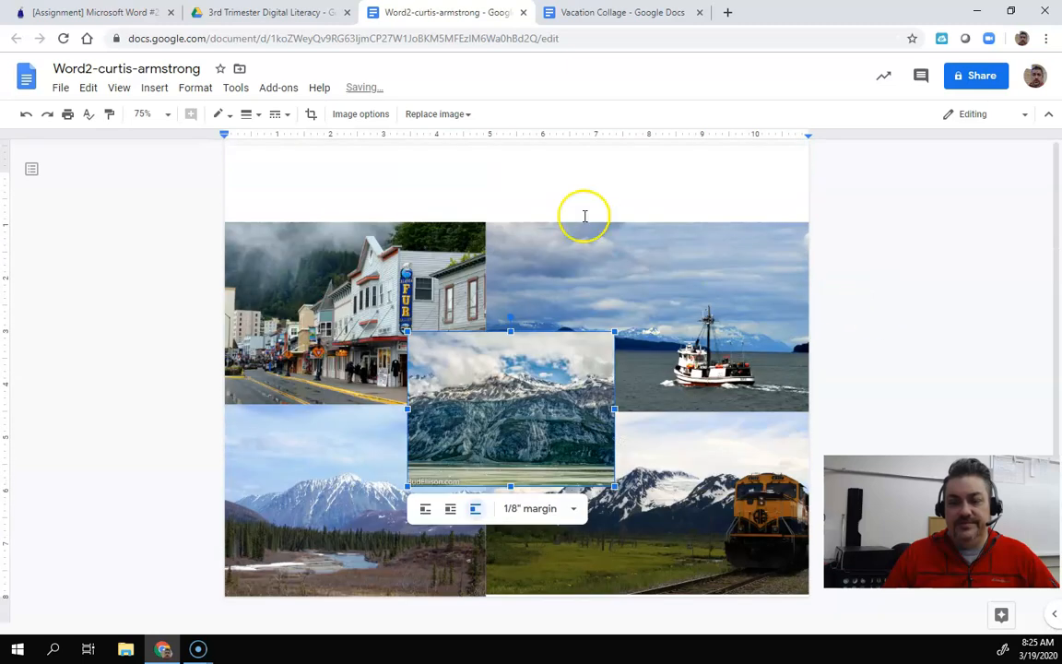
Format the title line as centred Pacifico text and enter "Vacation with" above the pictures
left_click(369, 183)
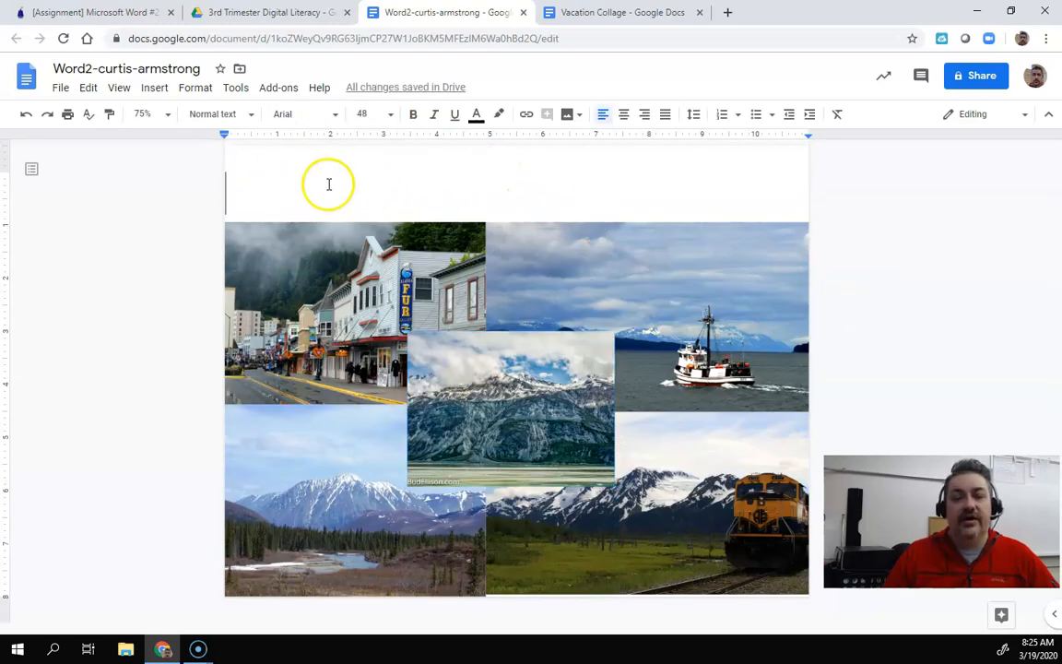
left_click(334, 114)
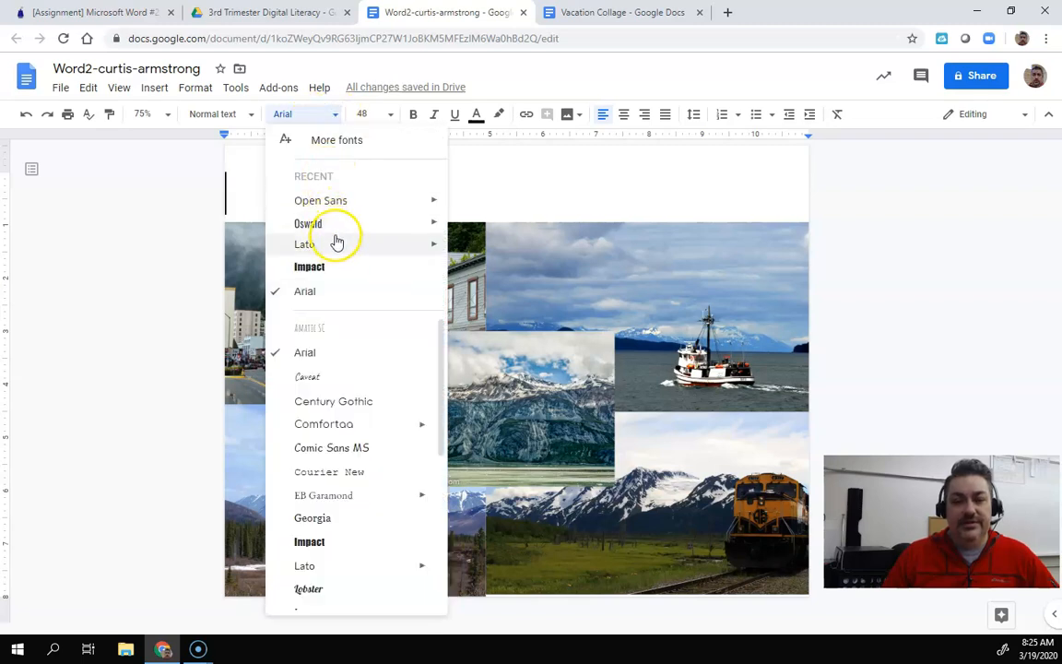
scroll(341, 456, "down", 5)
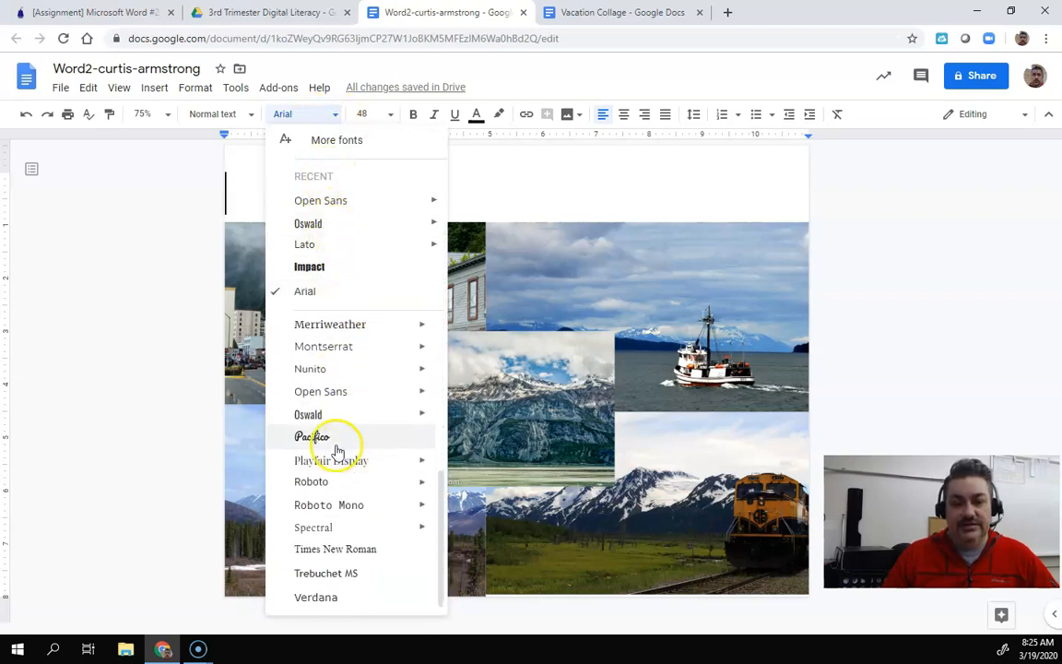
left_click(336, 446)
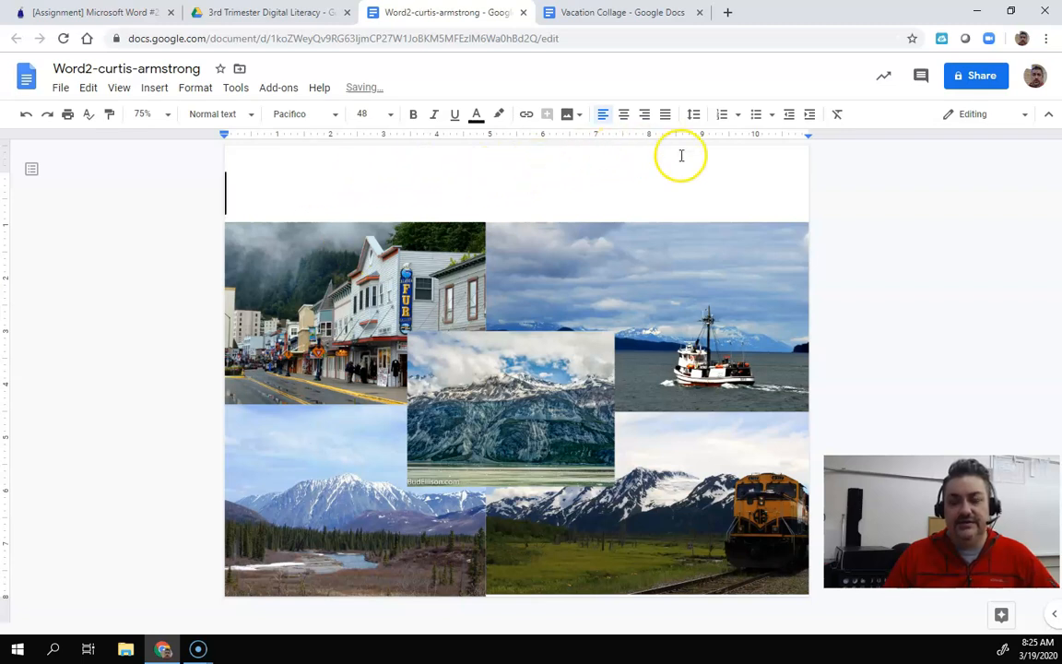
left_click(623, 114)
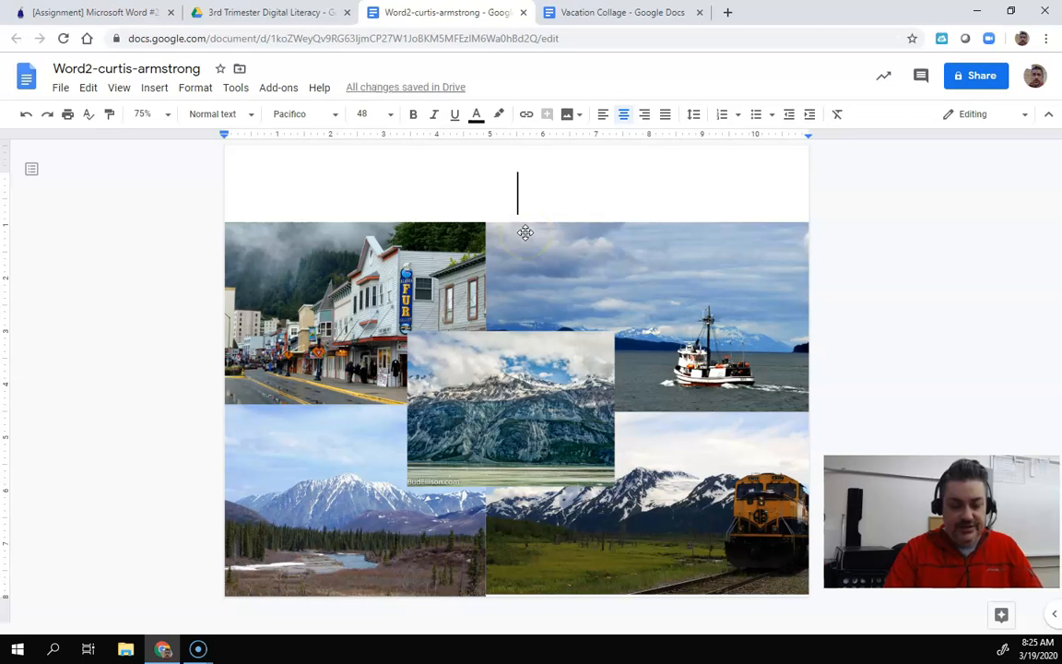
type("Vacation with")
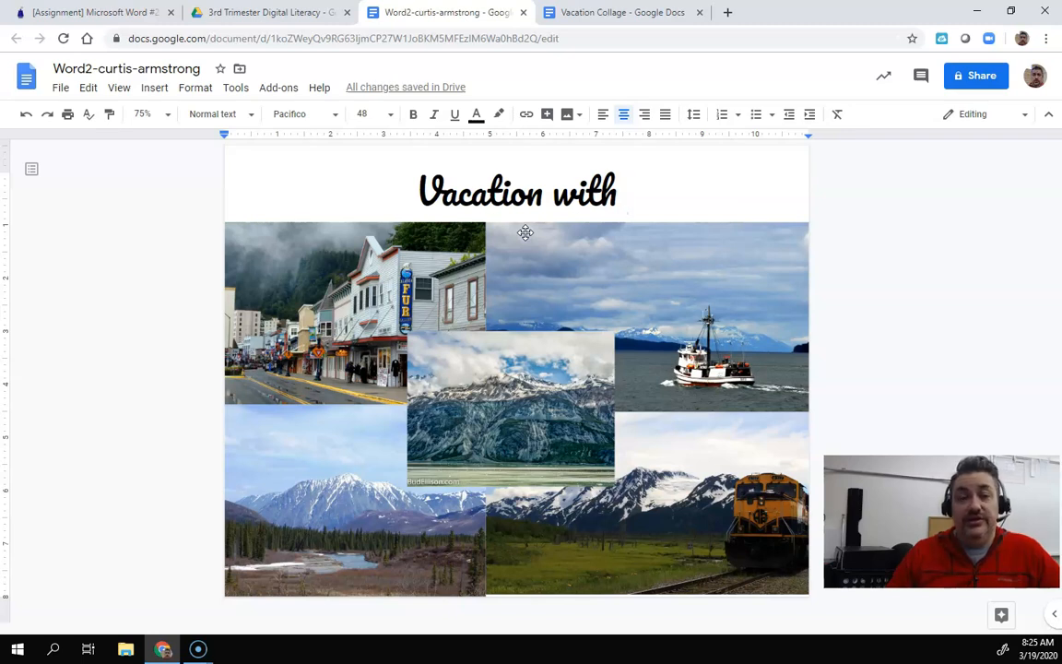
Switch to the Vacation Collage example and examine how its title is worded
left_click(272, 18)
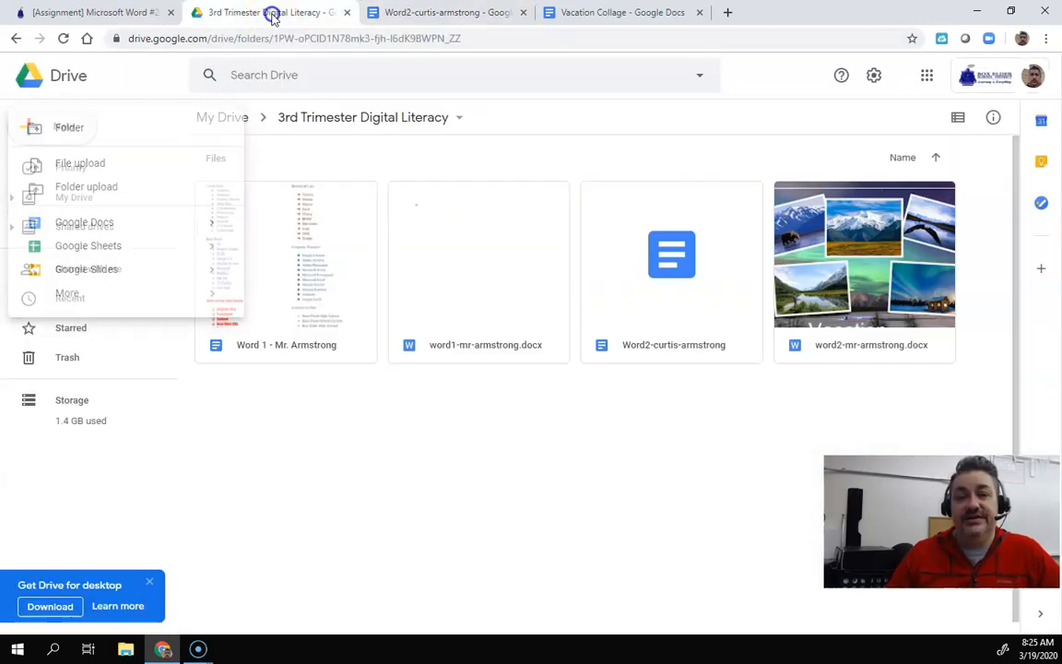
left_click(564, 12)
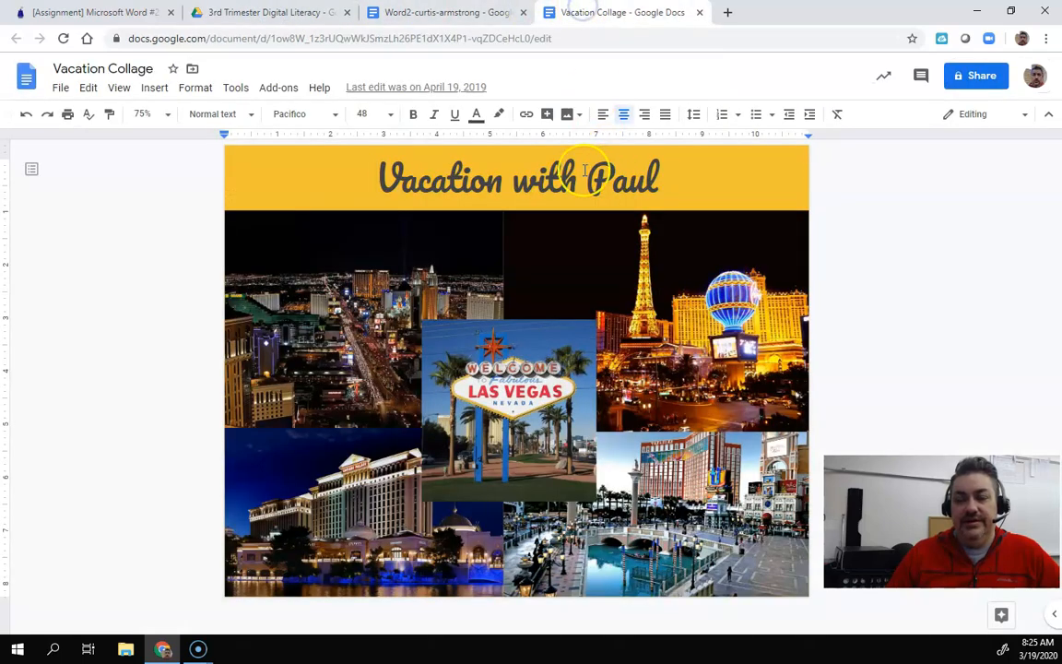
left_click_drag(373, 178, 588, 180)
left_click(659, 175)
left_click(588, 182)
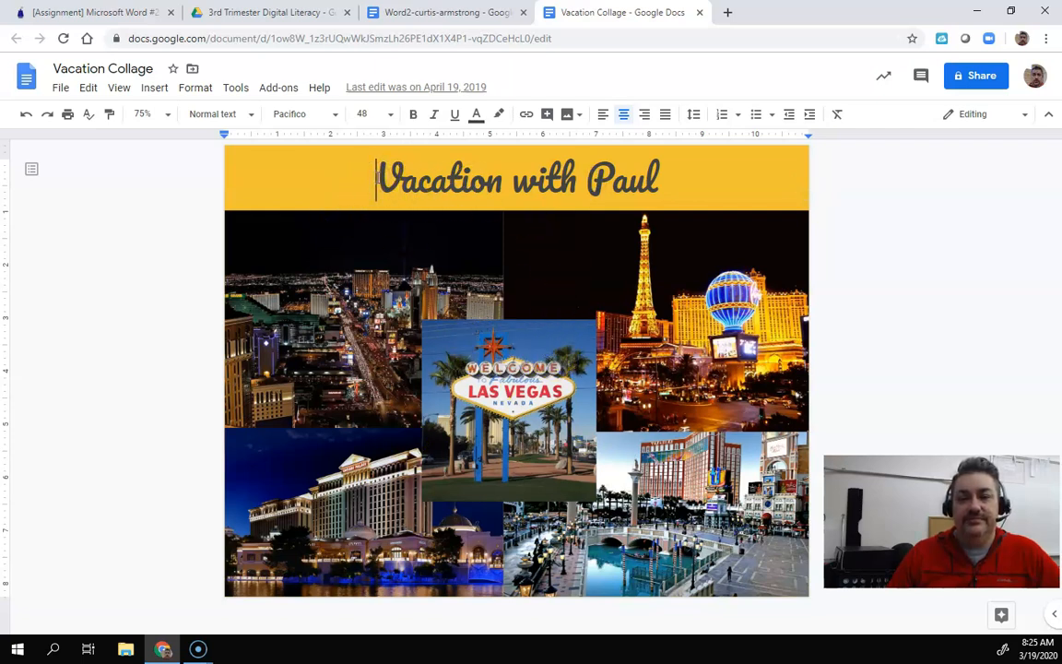
Return to the Alaska collage document and complete its title with the first name used in the example's title
left_click(406, 13)
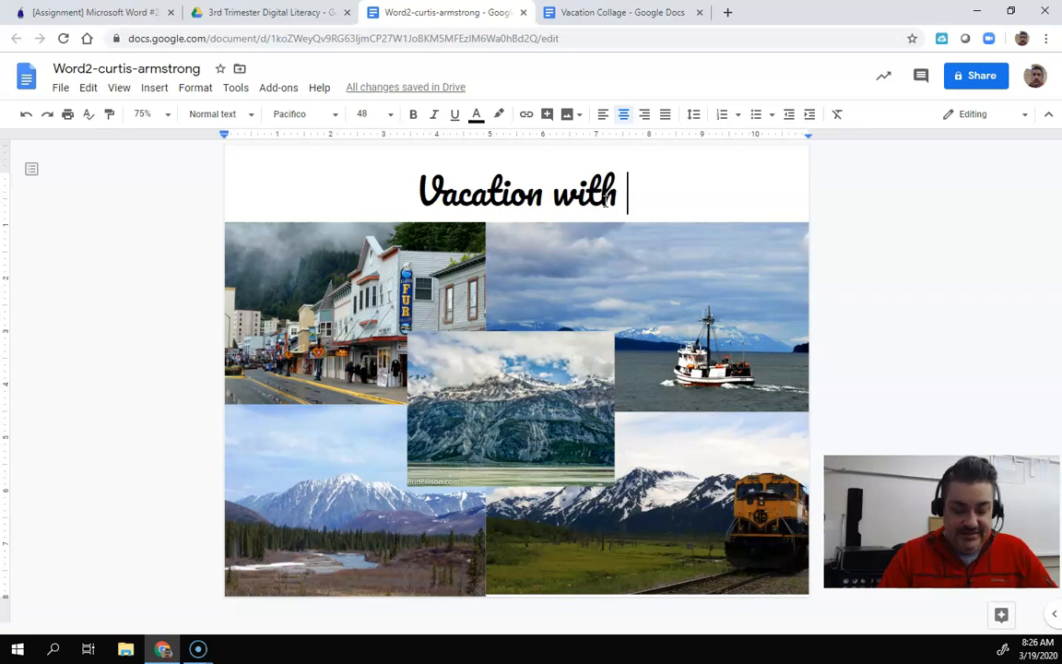
type("Paul")
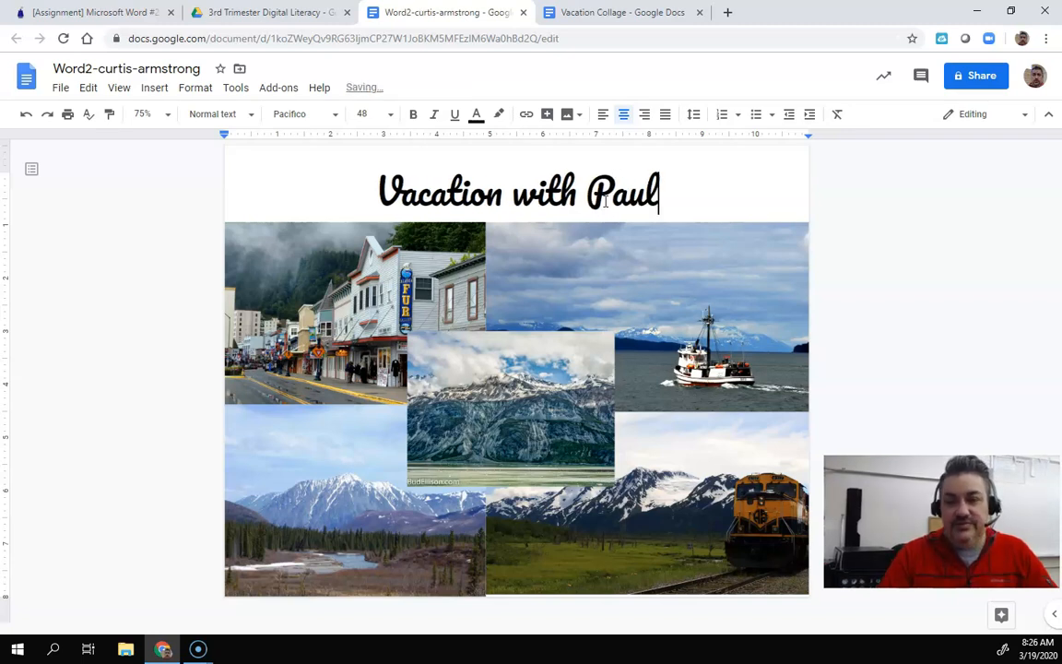
left_click(114, 227)
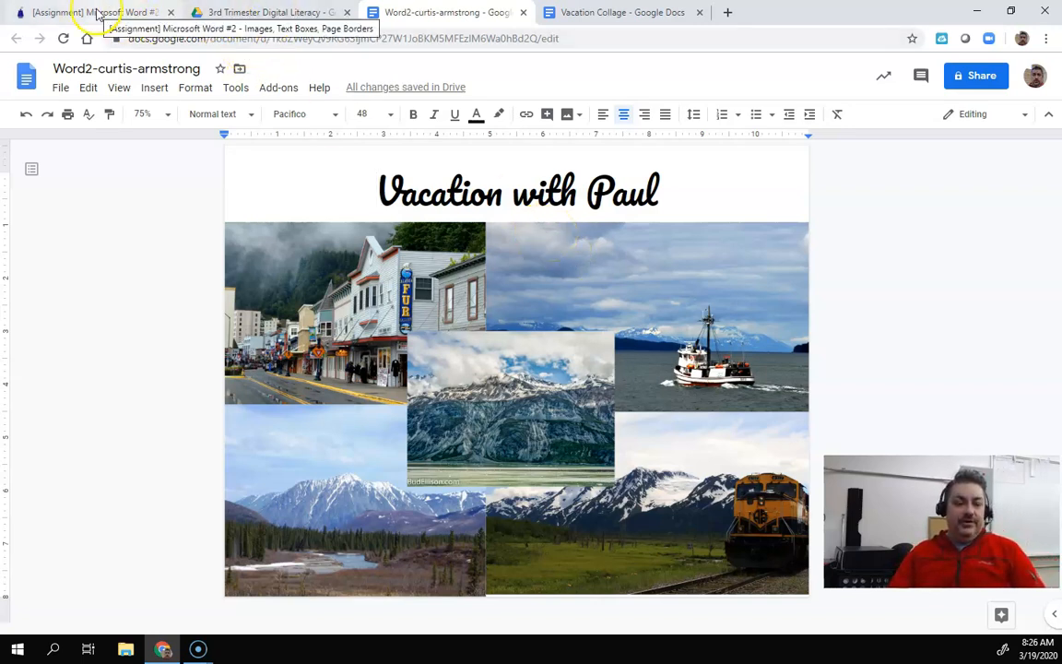
left_click(245, 11)
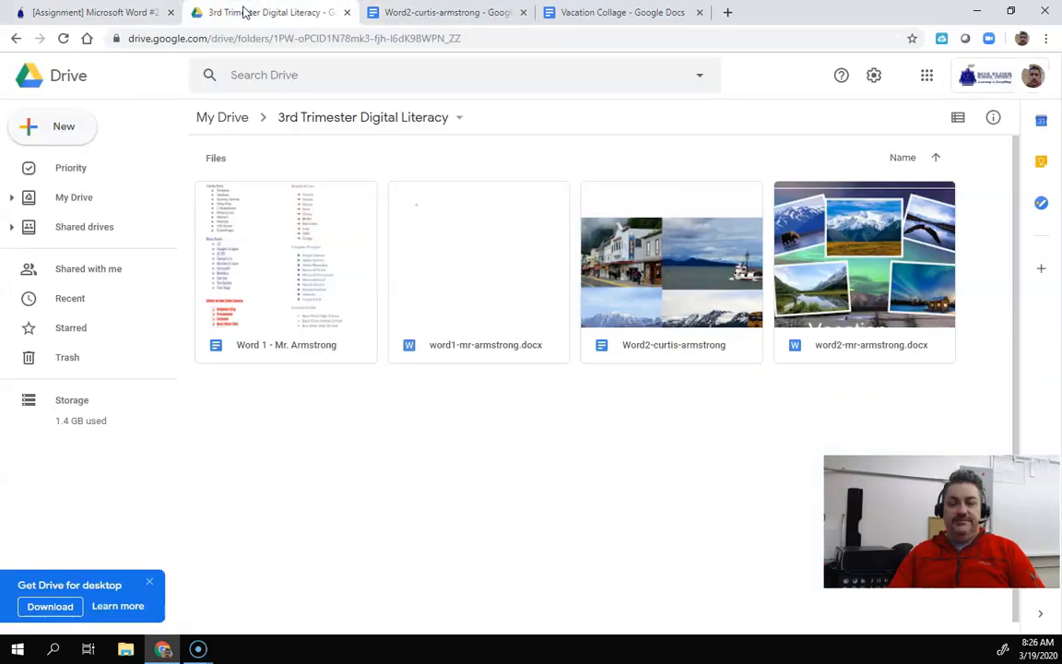
left_click(396, 15)
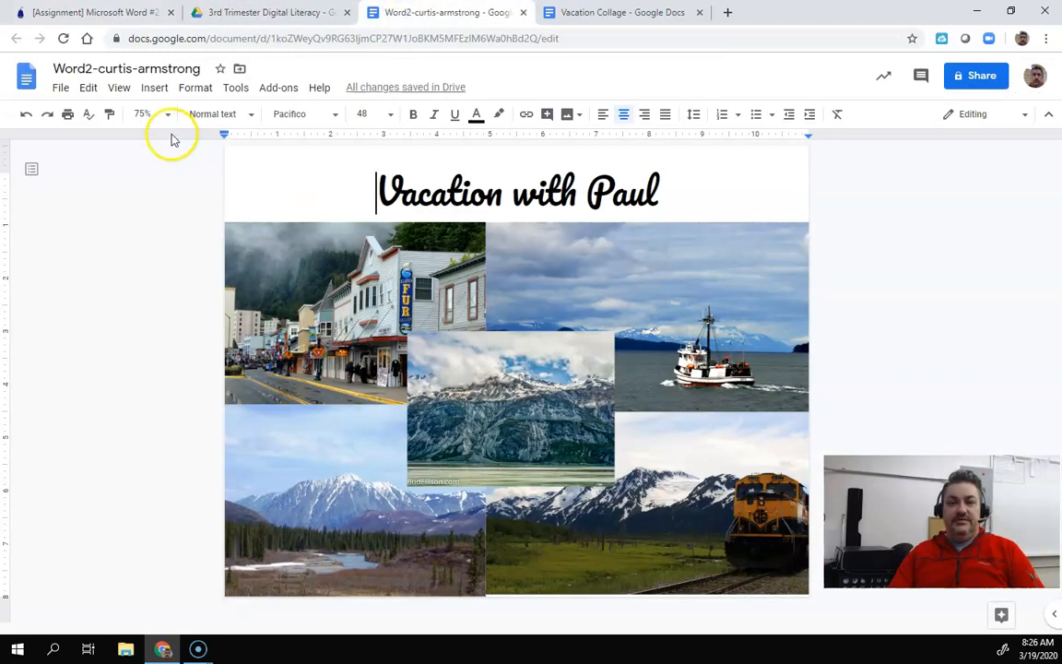
Switch to the Microsoft Word #2 assignment in Canvas and start a re-submission using the first Google Drive option
left_click(130, 12)
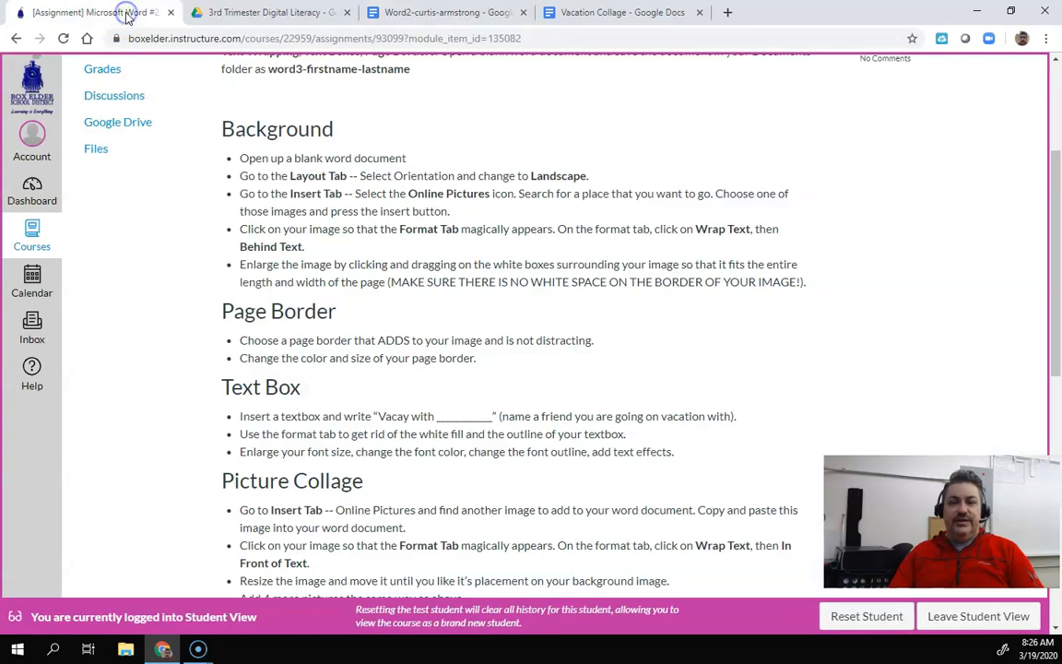
scroll(472, 303, "up", 3)
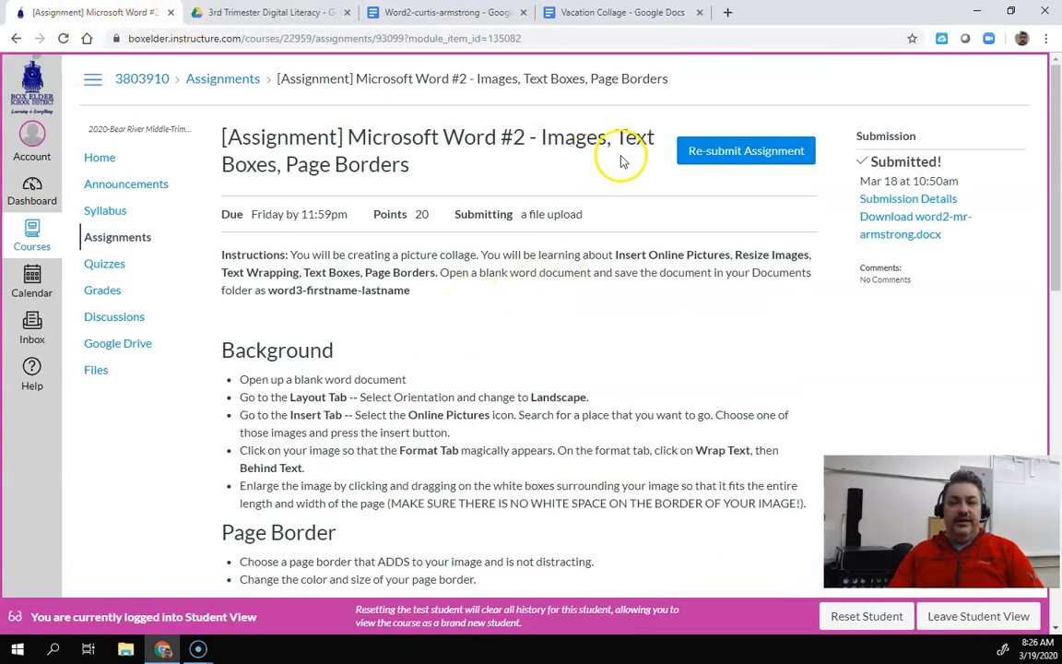
left_click(752, 152)
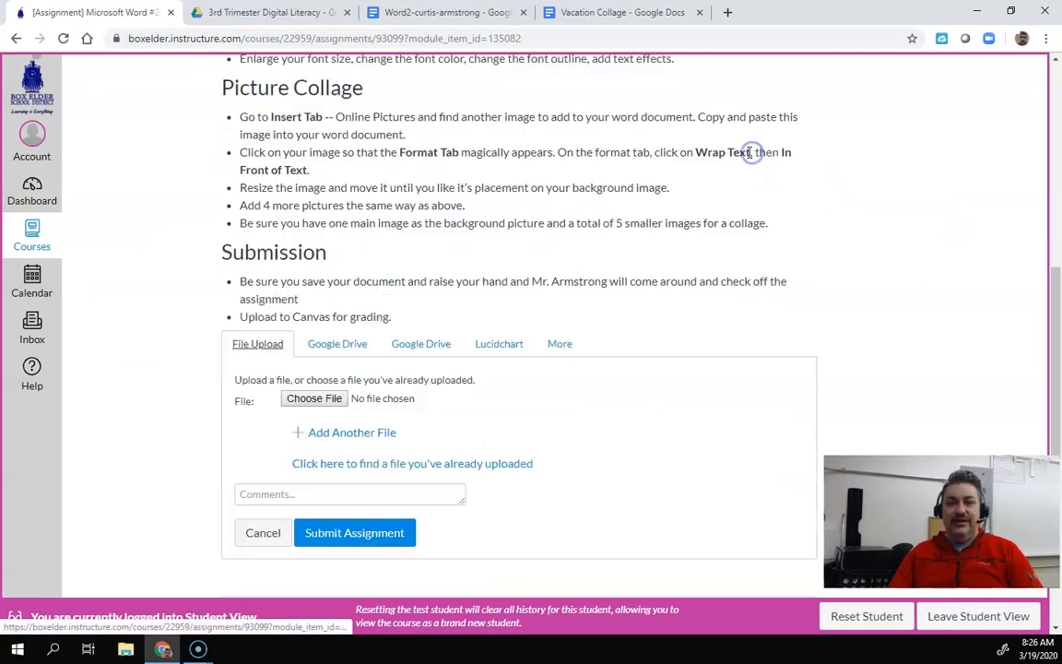
left_click(336, 345)
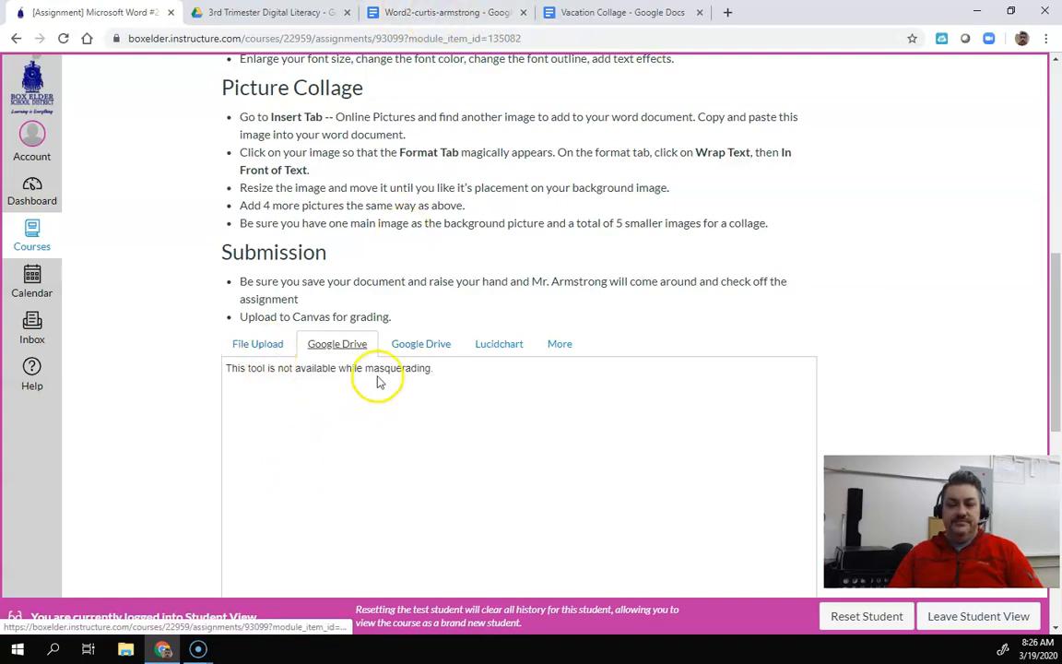
scroll(378, 381, "down", 3)
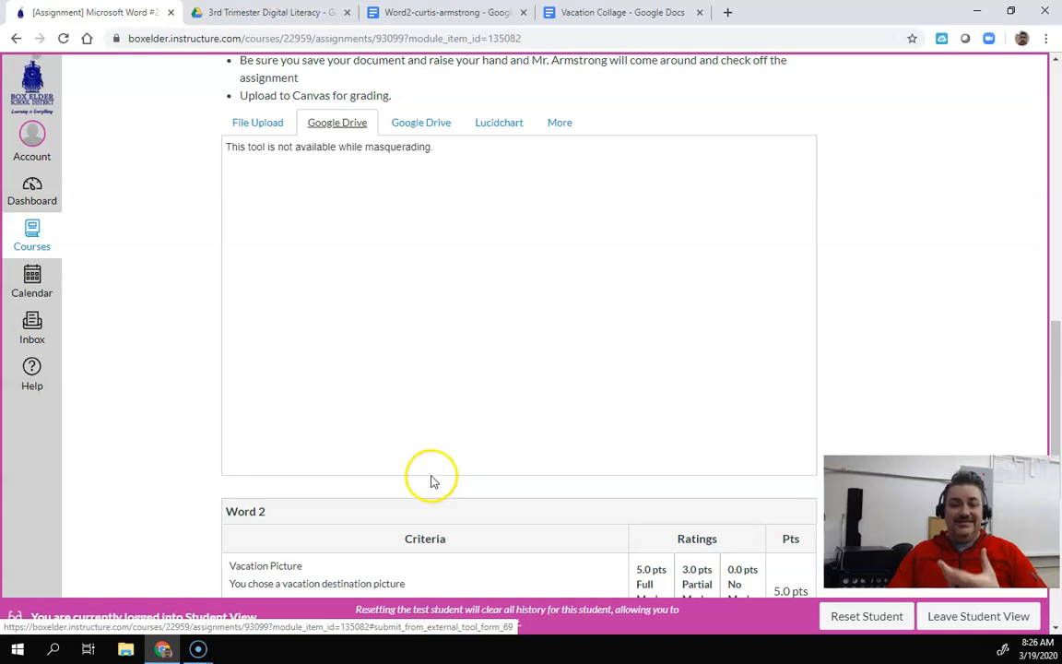
left_click(347, 456)
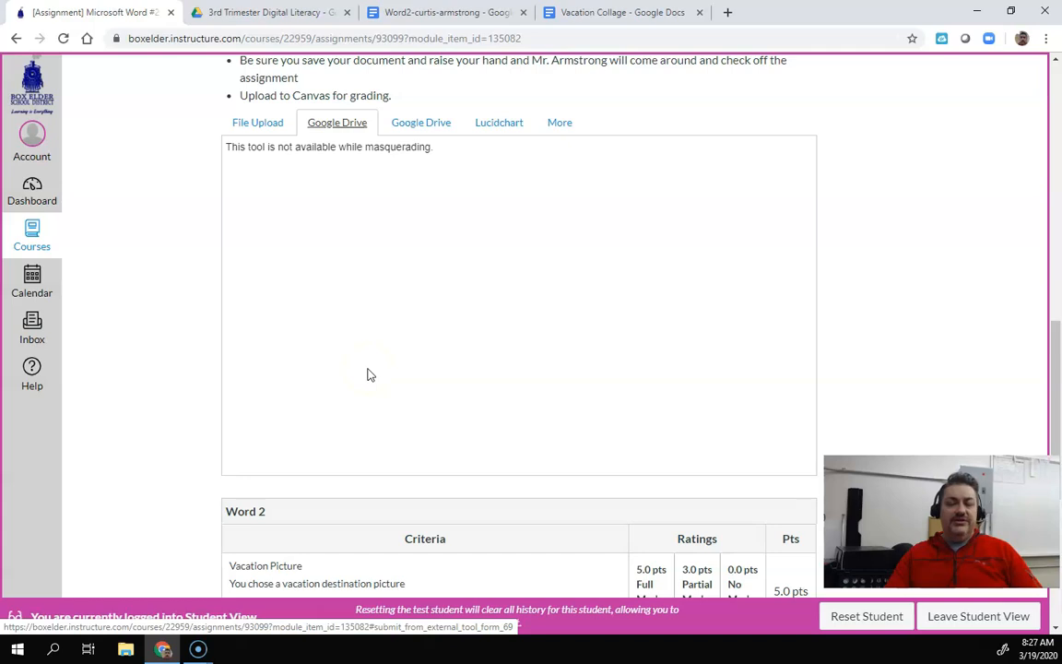
Look over the Word 2 grading criteria below the submission area and return to the assignment's opening instructions
scroll(369, 374, "down", 1)
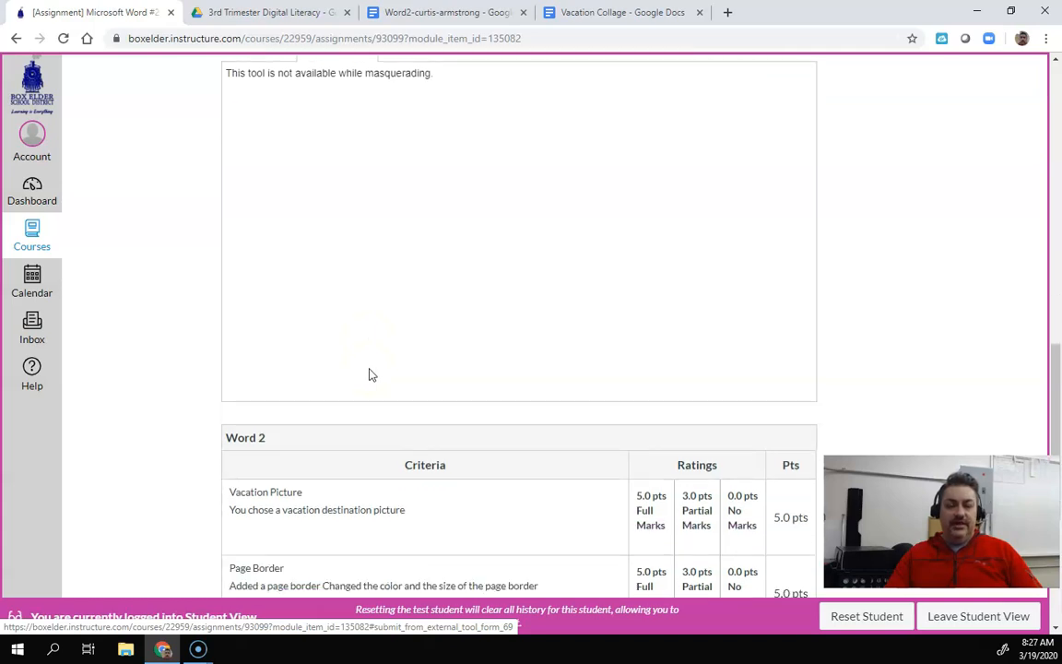
scroll(369, 374, "down", 1)
scroll(369, 372, "up", 4)
scroll(373, 374, "up", 7)
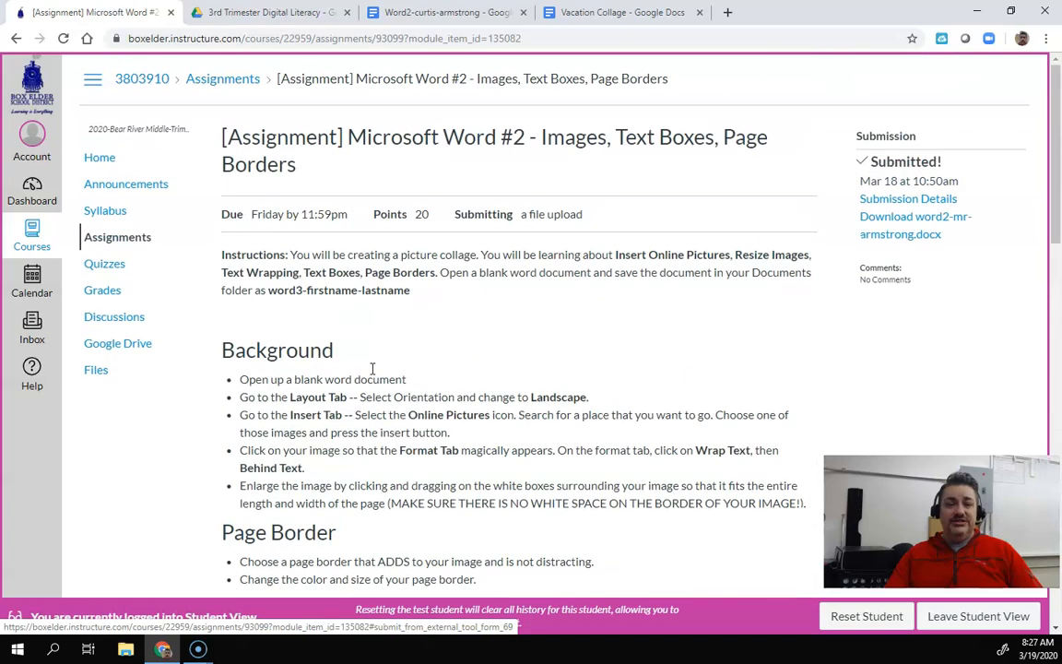